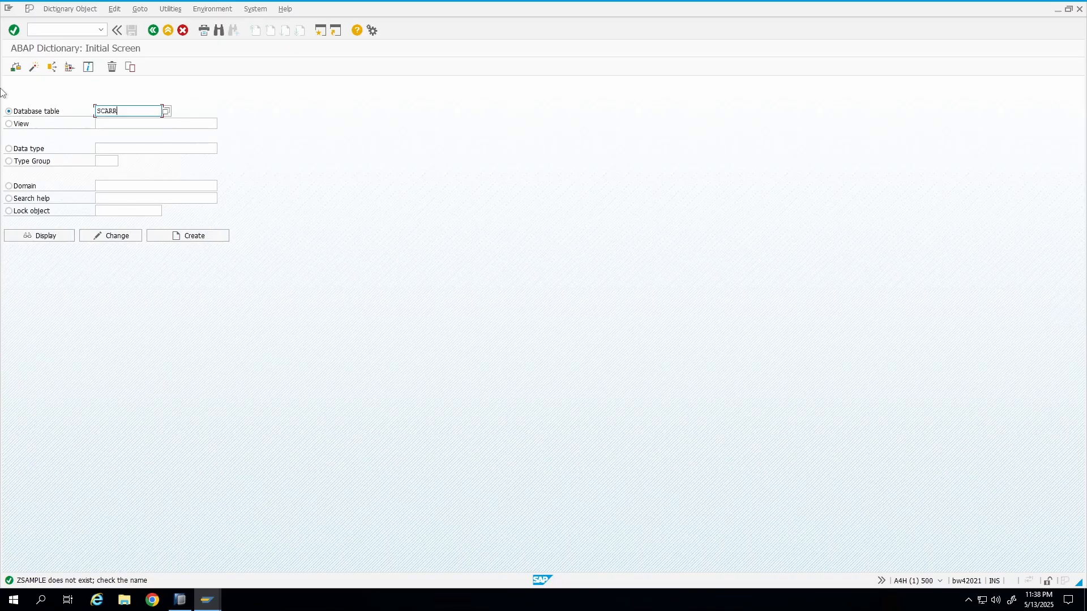
# Display the SCARR table definition and list all of its entries in the data browser.
pyautogui.click(33, 236)
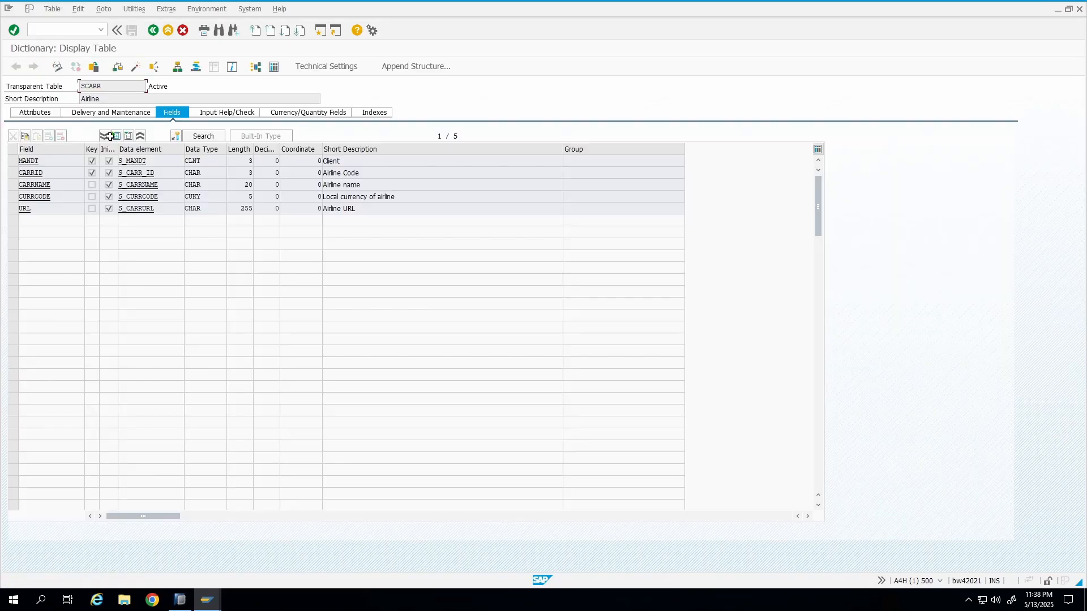
pyautogui.moveTo(109, 99); pyautogui.dragTo(2, 107)
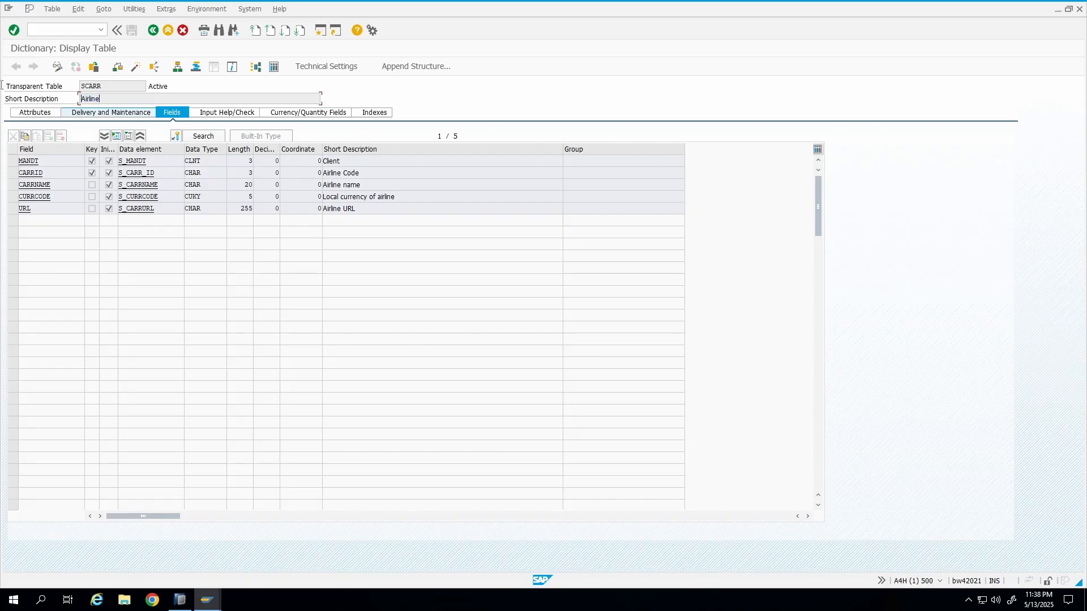
pyautogui.click(273, 65)
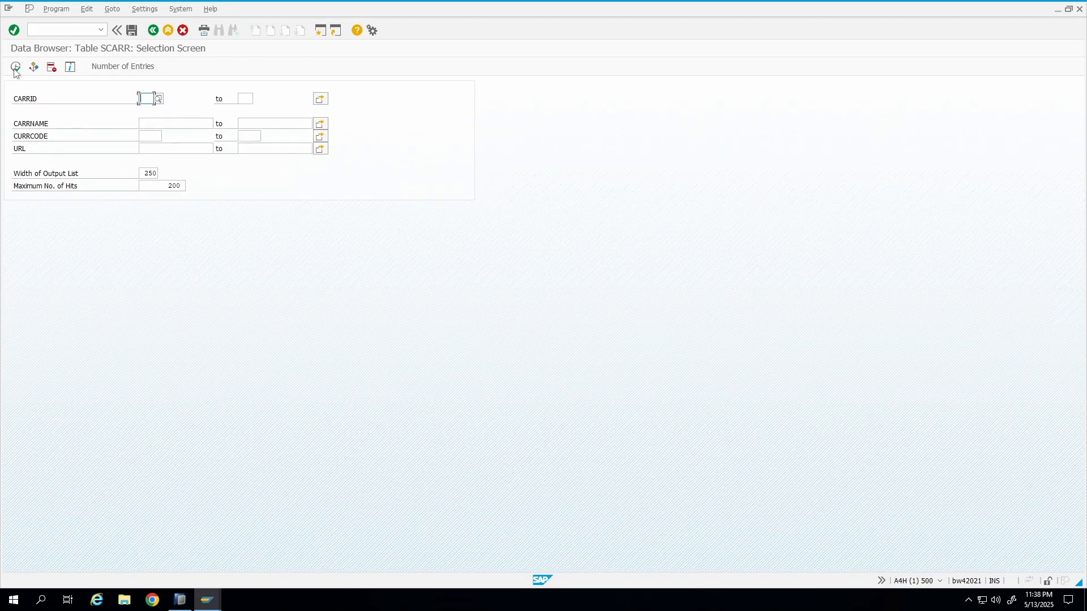
pyautogui.click(16, 67)
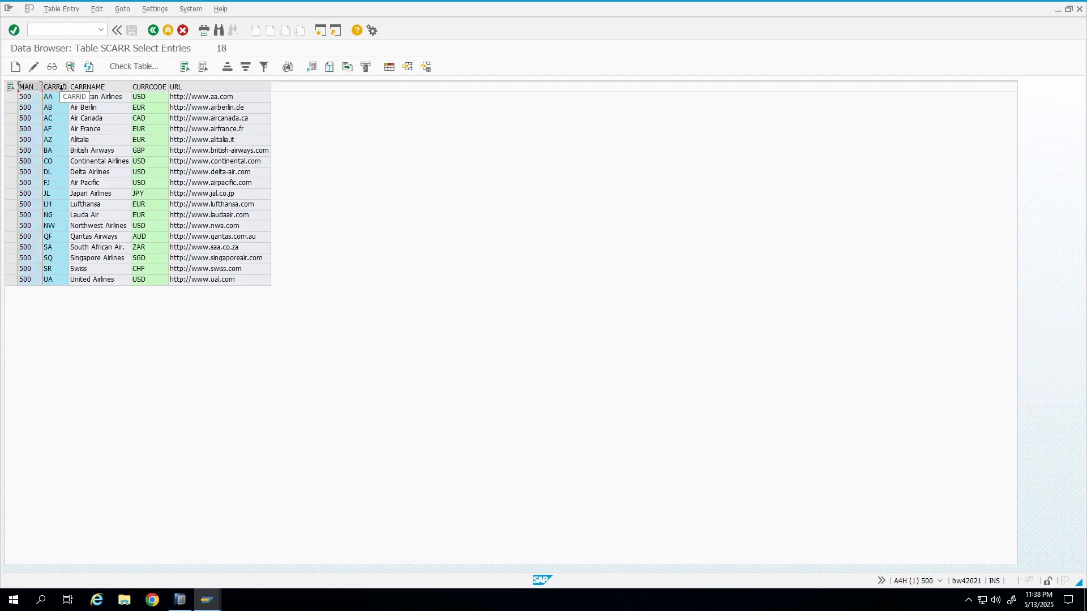
# Examine the airline entries column by column and return to the SCARR table definition.
pyautogui.click(62, 88)
pyautogui.click(56, 99)
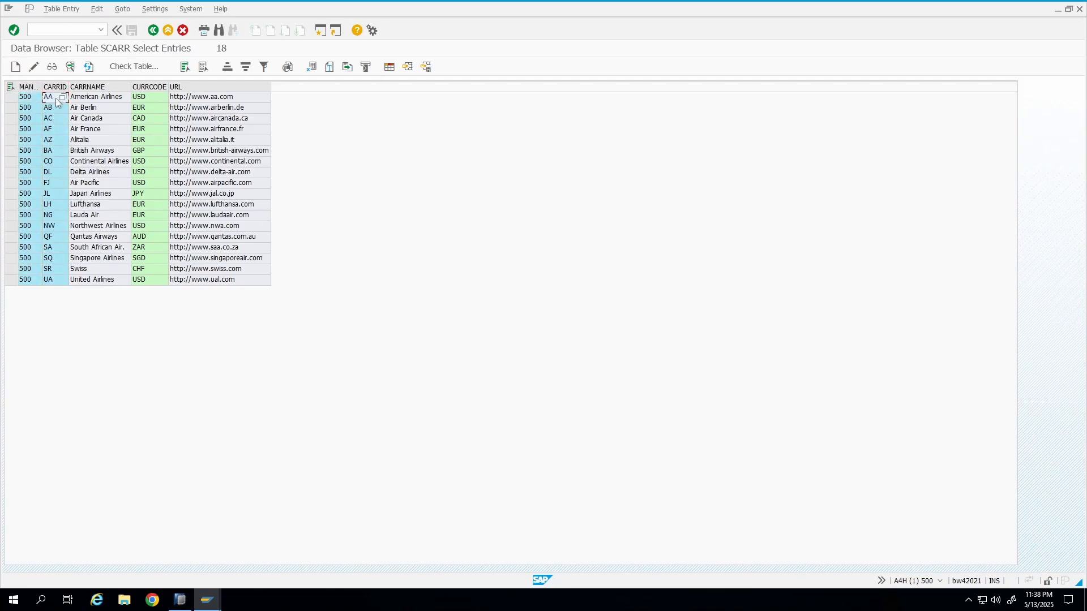
pyautogui.click(57, 279)
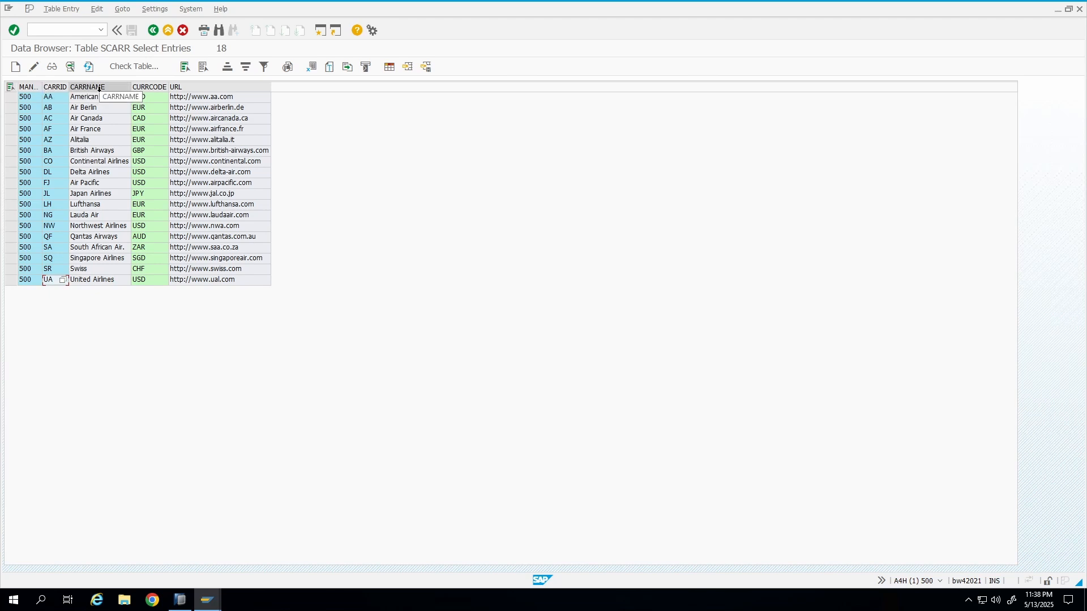
pyautogui.click(155, 88)
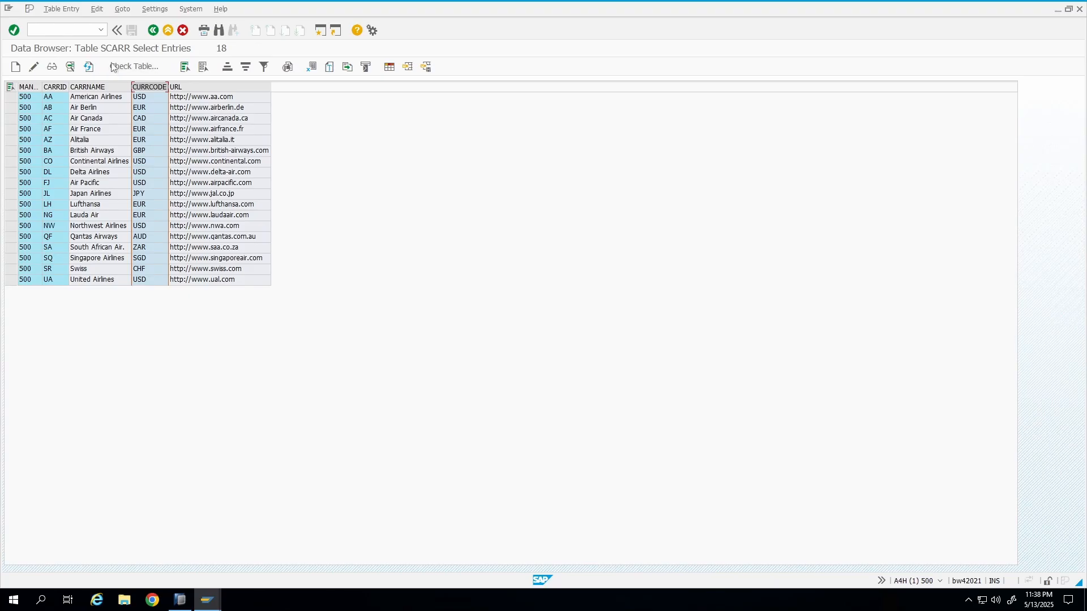
pyautogui.click(153, 30)
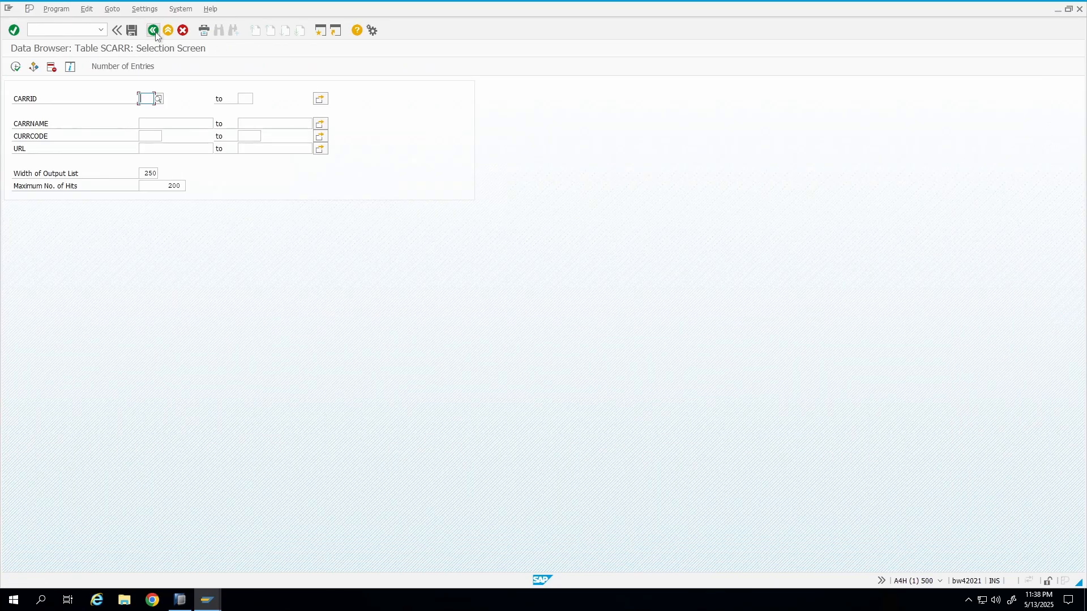
pyautogui.click(152, 30)
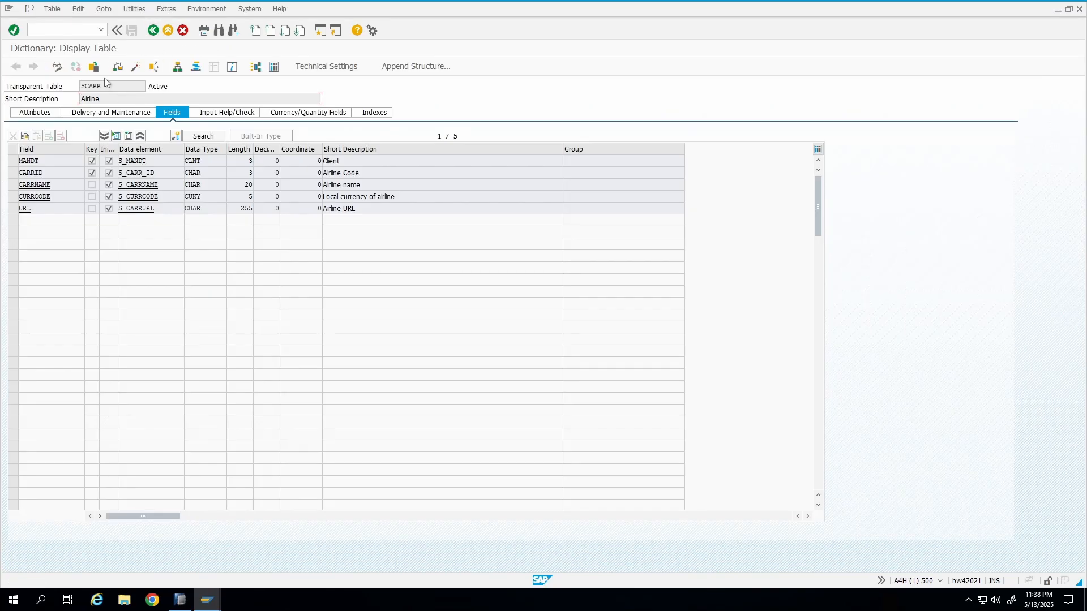
# Switch the dictionary display to the SPFLI table.
pyautogui.click(95, 68)
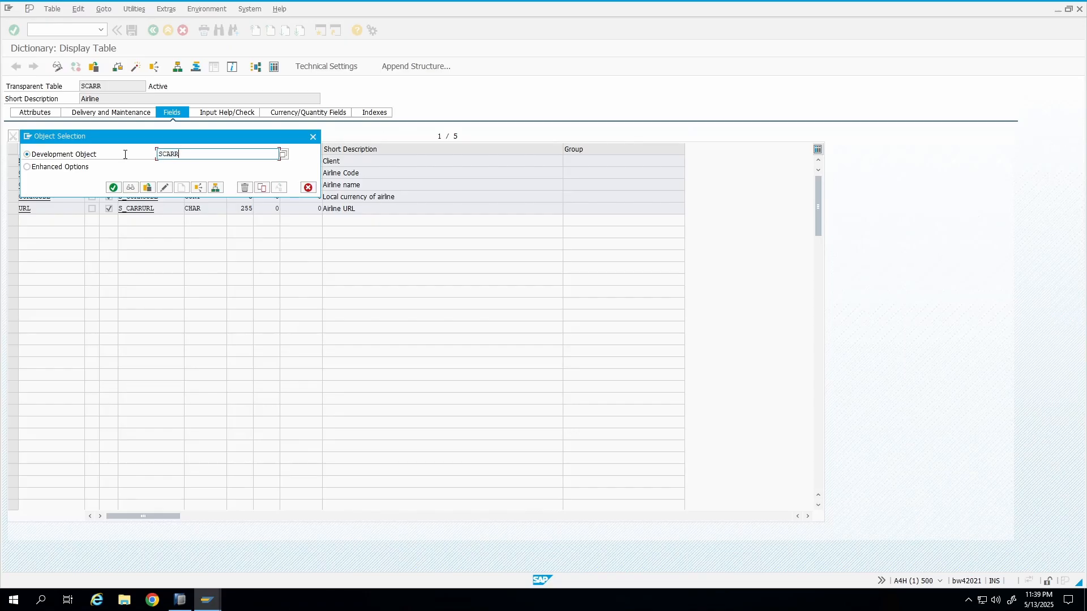
pyautogui.write('SPFLI')
pyautogui.press('Return')
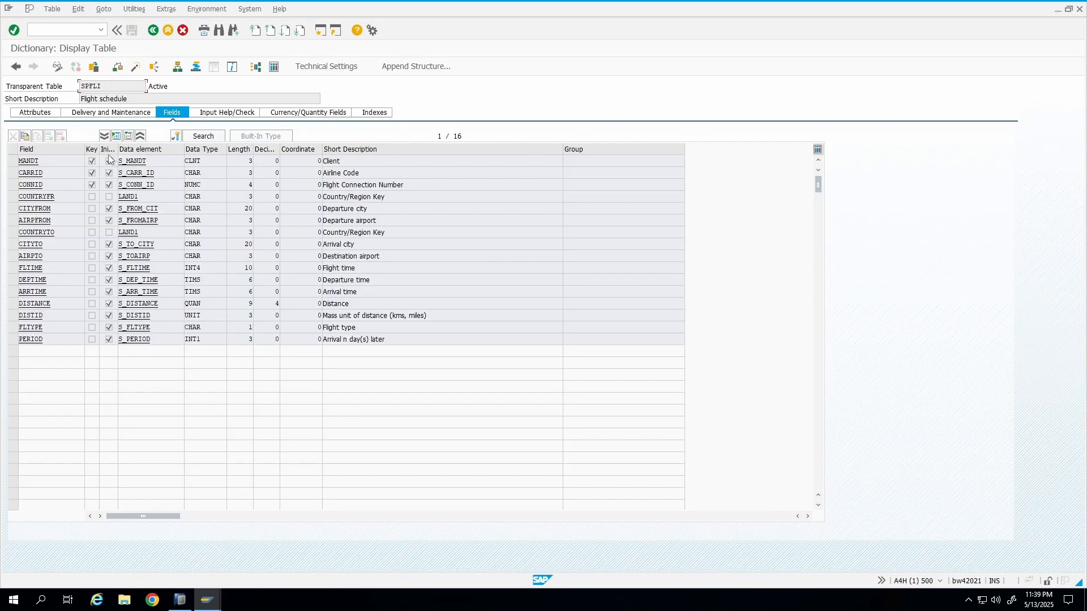
pyautogui.moveTo(132, 99); pyautogui.dragTo(13, 101)
# List all SPFLI entries and sort them ascending by airline code (CARRID).
pyautogui.click(275, 67)
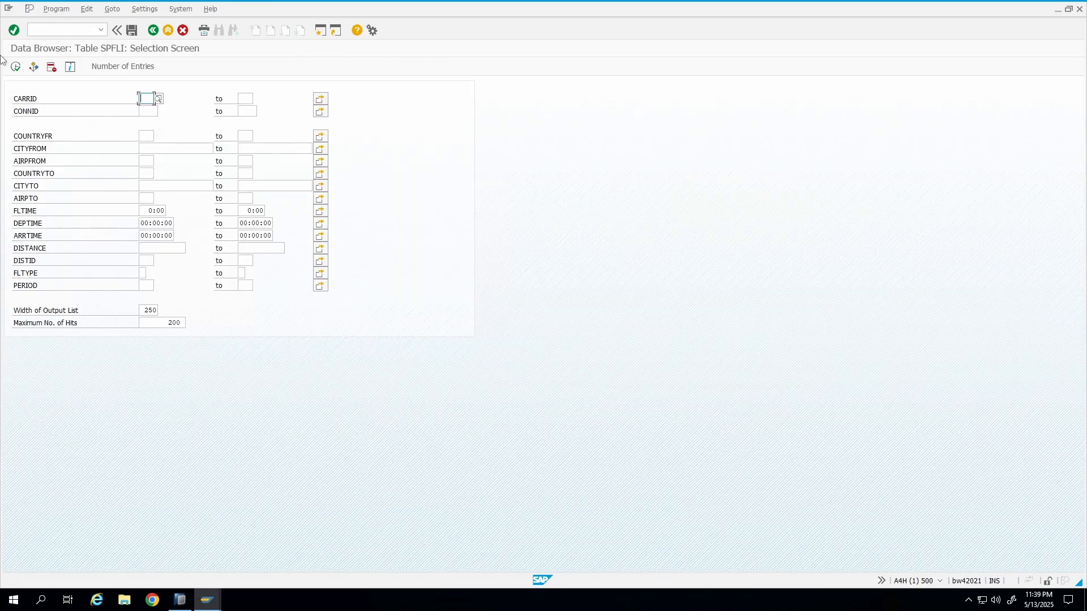
pyautogui.click(15, 68)
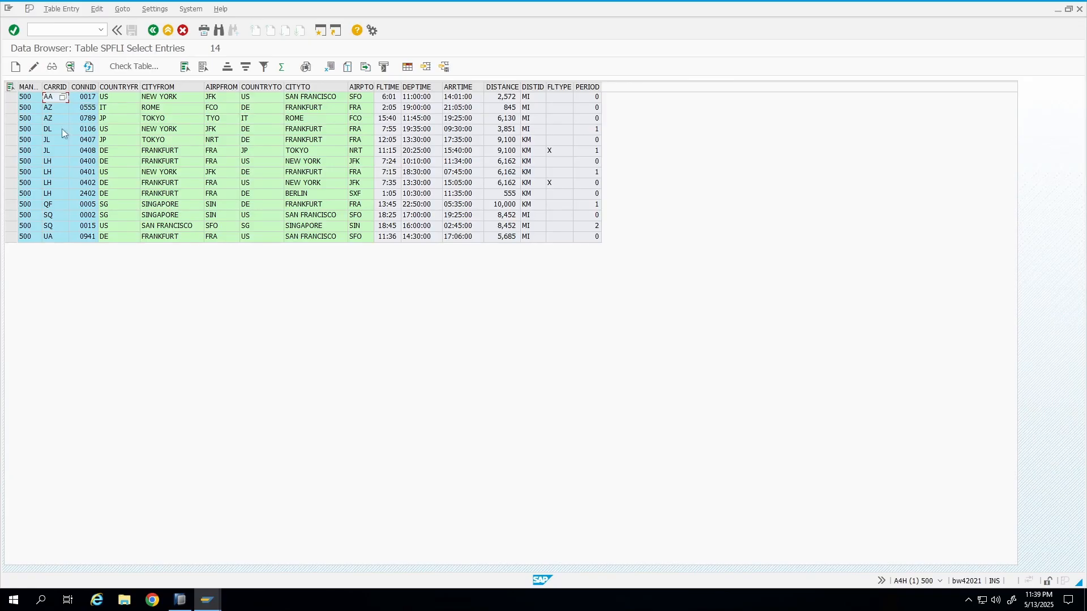
pyautogui.click(55, 86)
pyautogui.click(227, 66)
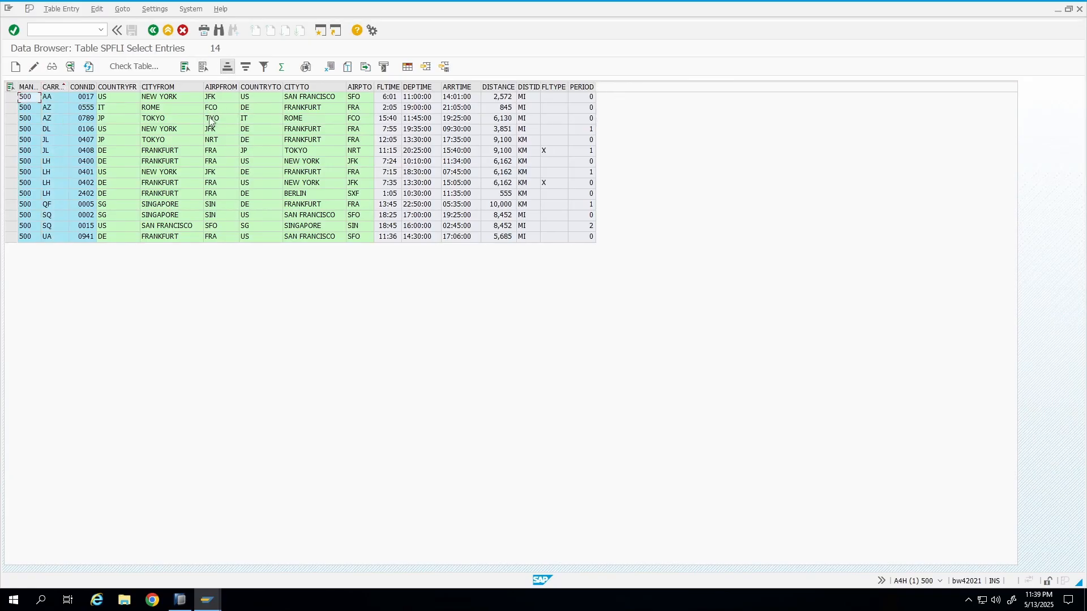
# Open the value help for an airline code cell and a destination country cell in the SPFLI results.
pyautogui.click(52, 107)
pyautogui.press('F4')
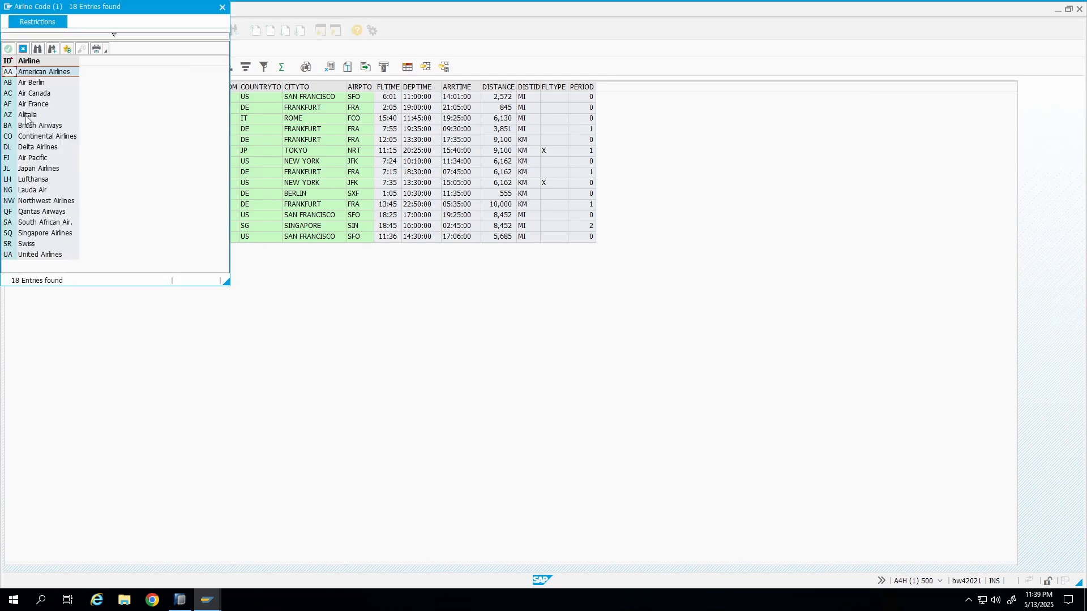
pyautogui.click(221, 8)
pyautogui.click(89, 118)
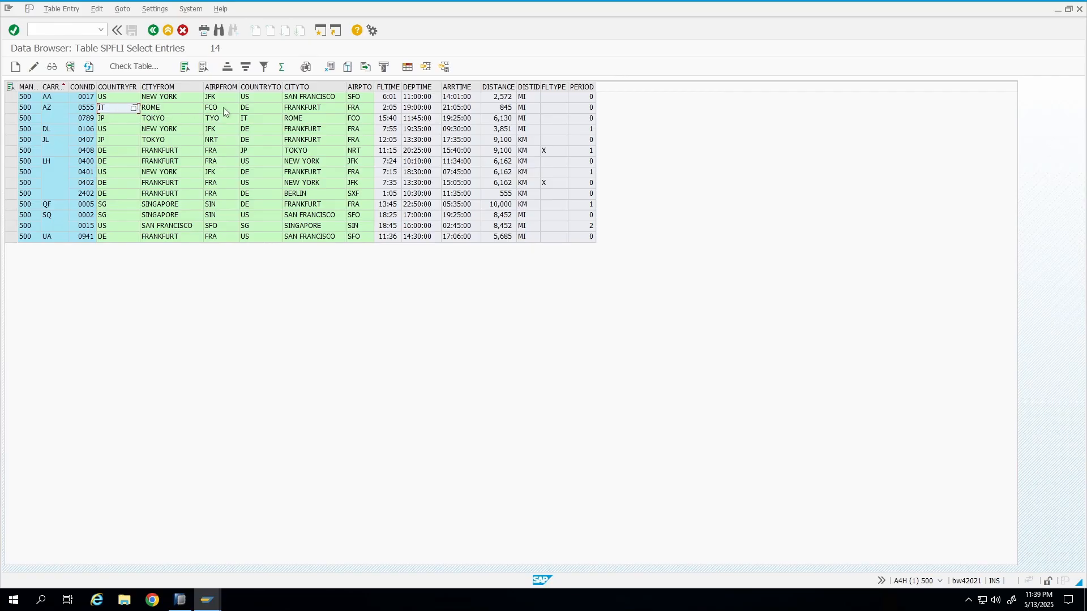
pyautogui.click(257, 112)
pyautogui.click(278, 109)
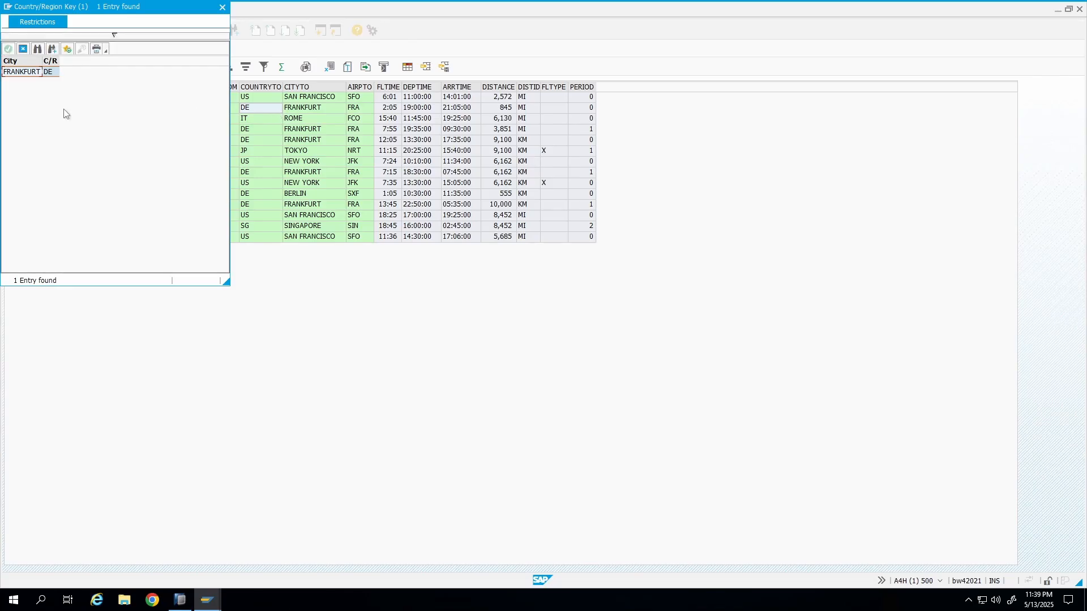
pyautogui.click(222, 7)
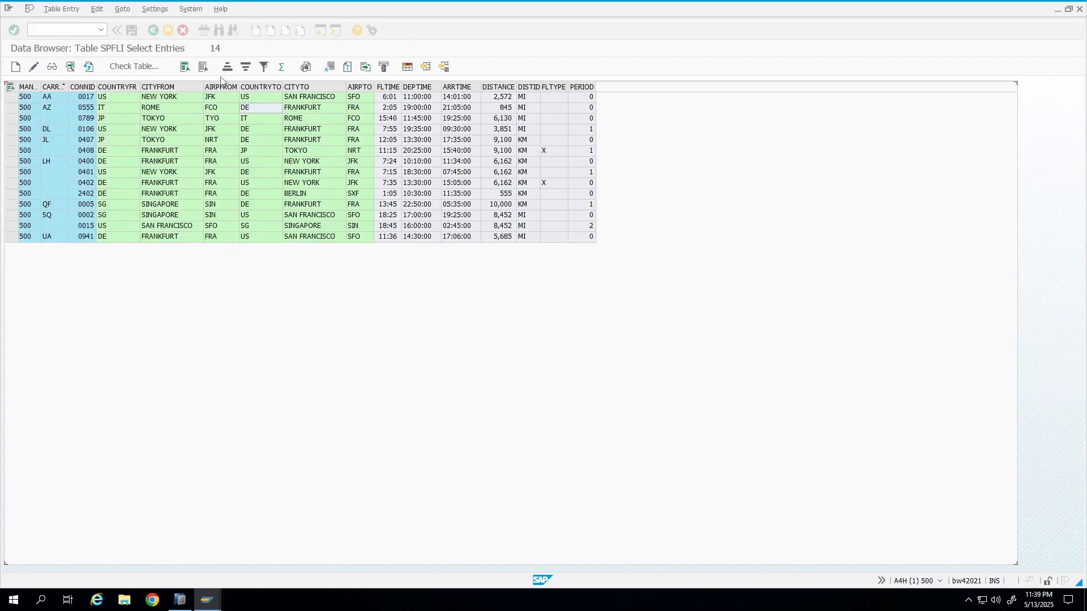
# Examine the SPFLI departure, destination and time columns.
pyautogui.click(112, 111)
pyautogui.click(120, 87)
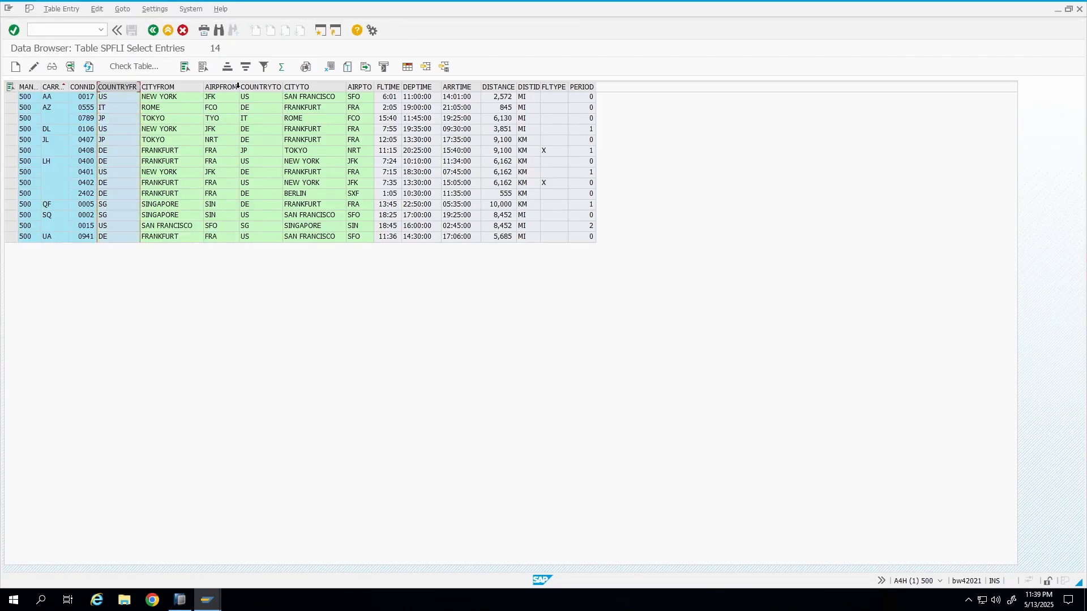
pyautogui.click(277, 87)
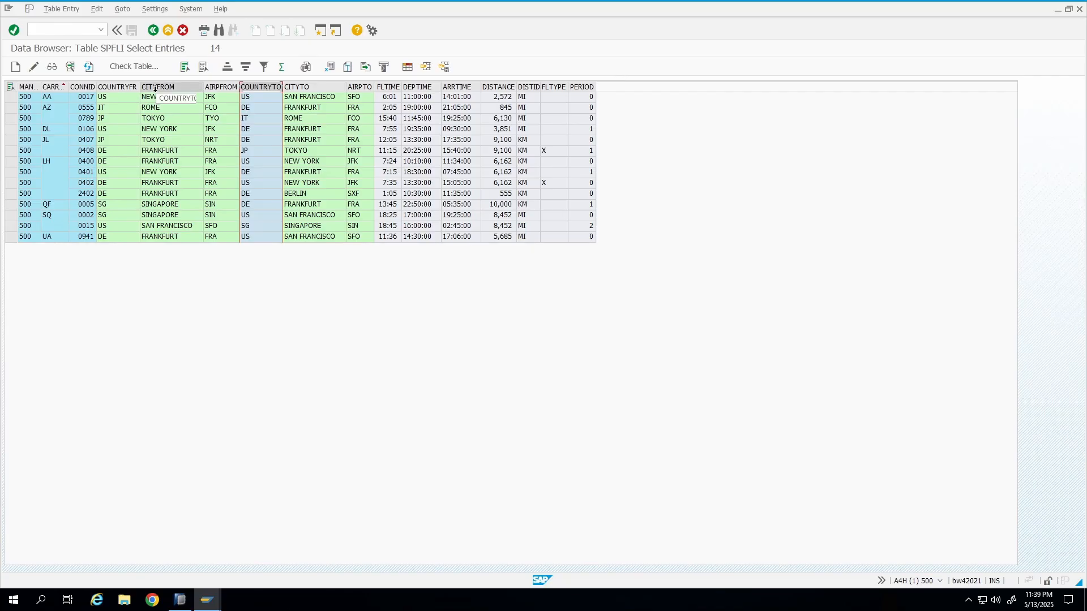
pyautogui.click(158, 87)
pyautogui.click(311, 87)
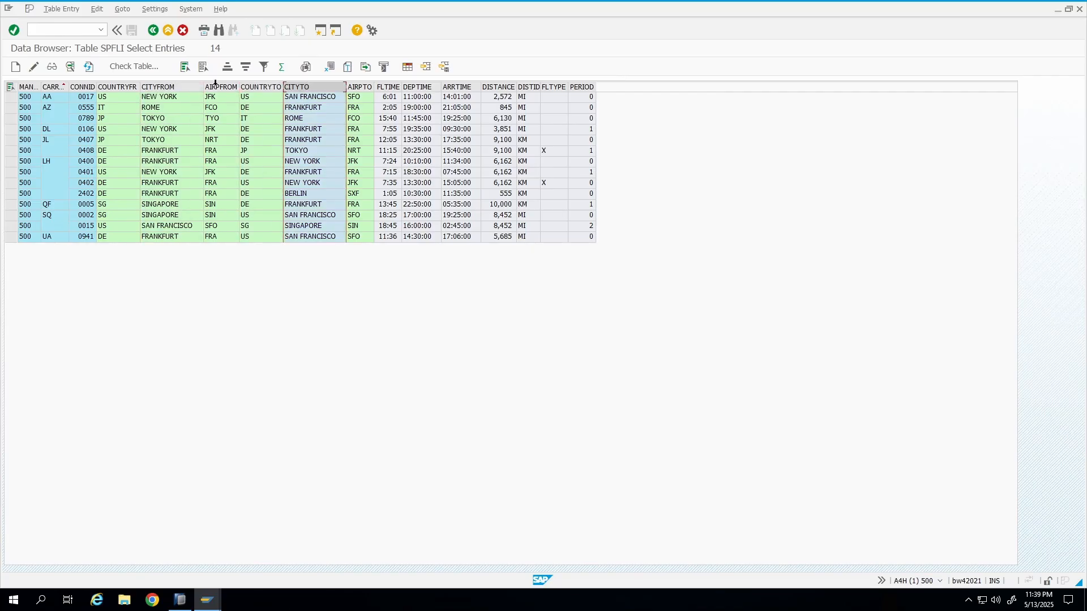
pyautogui.click(216, 85)
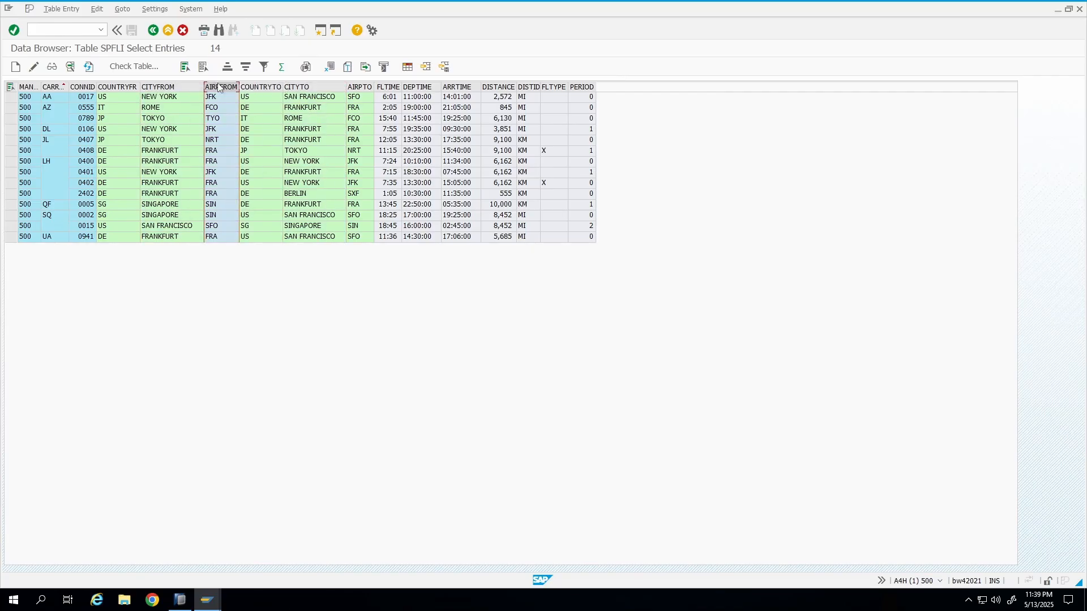
pyautogui.click(425, 85)
pyautogui.click(457, 86)
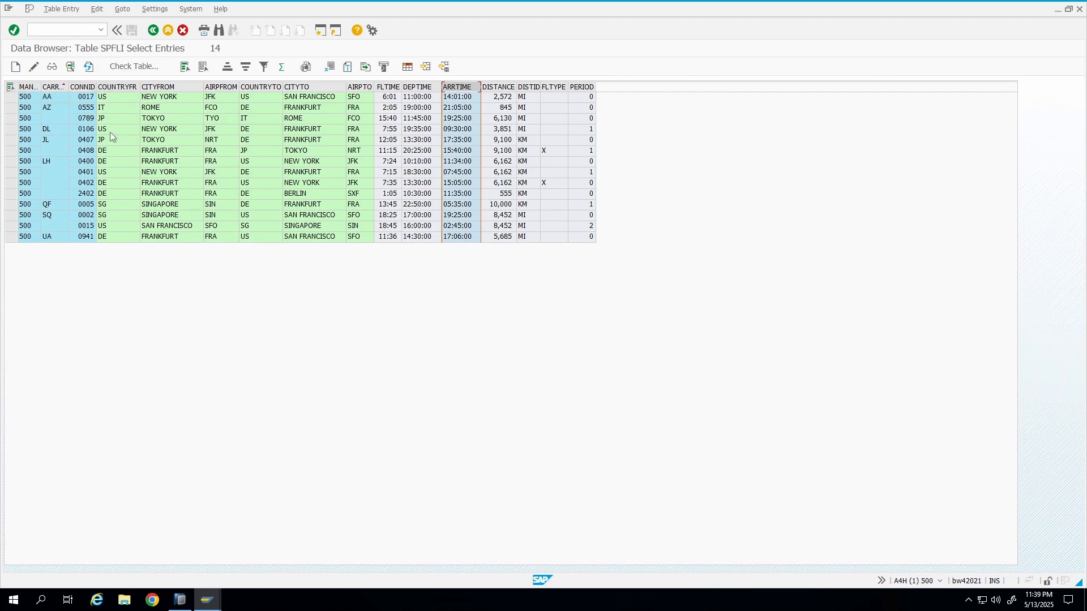
# Navigate back through the SPFLI screens to the ABAP Dictionary initial screen.
pyautogui.click(155, 33)
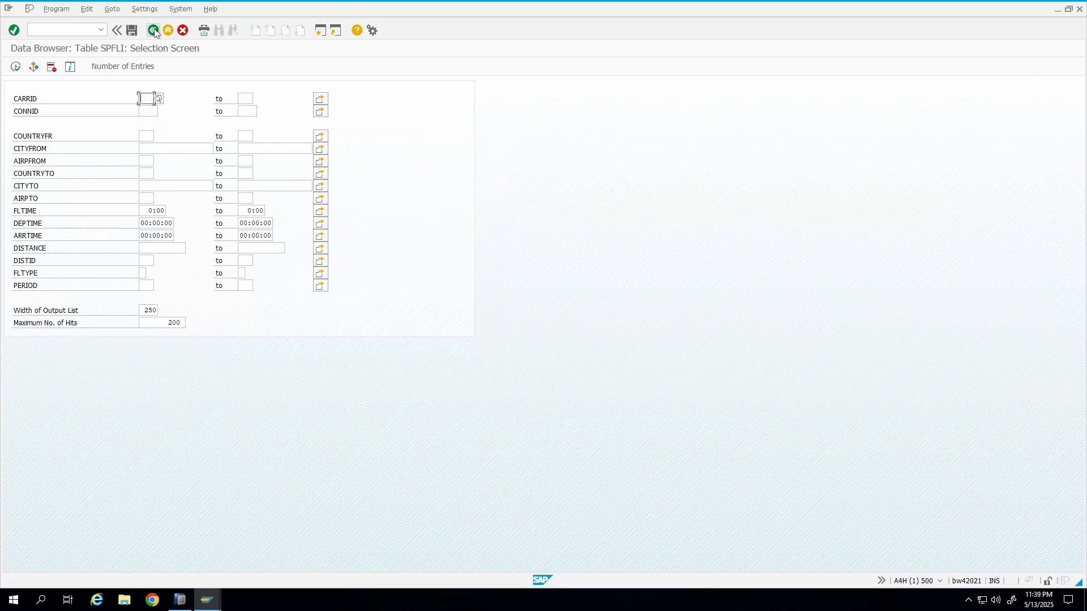
pyautogui.click(154, 30)
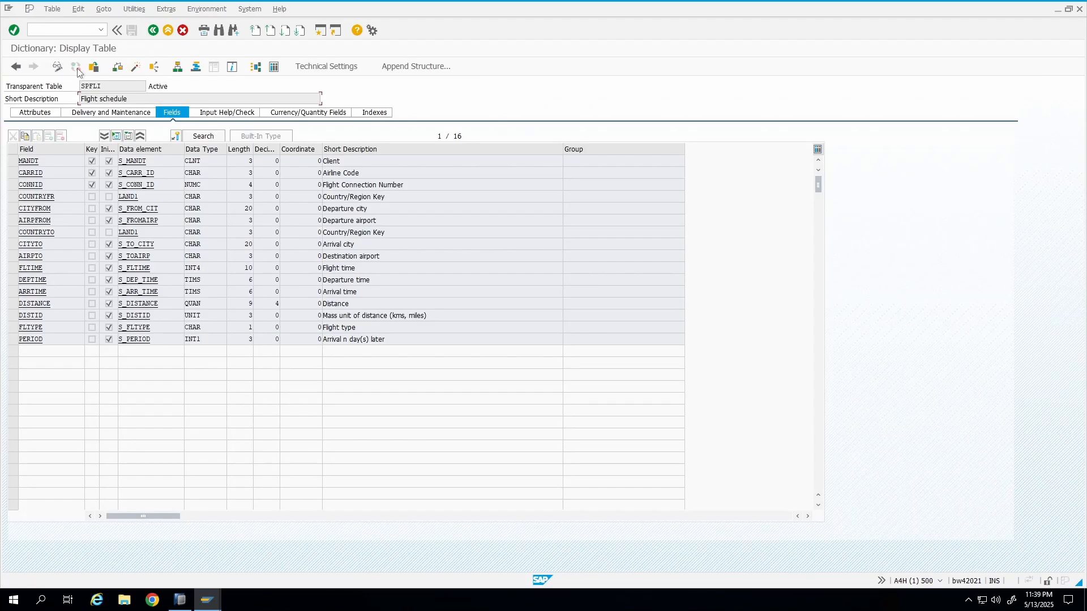
pyautogui.click(272, 67)
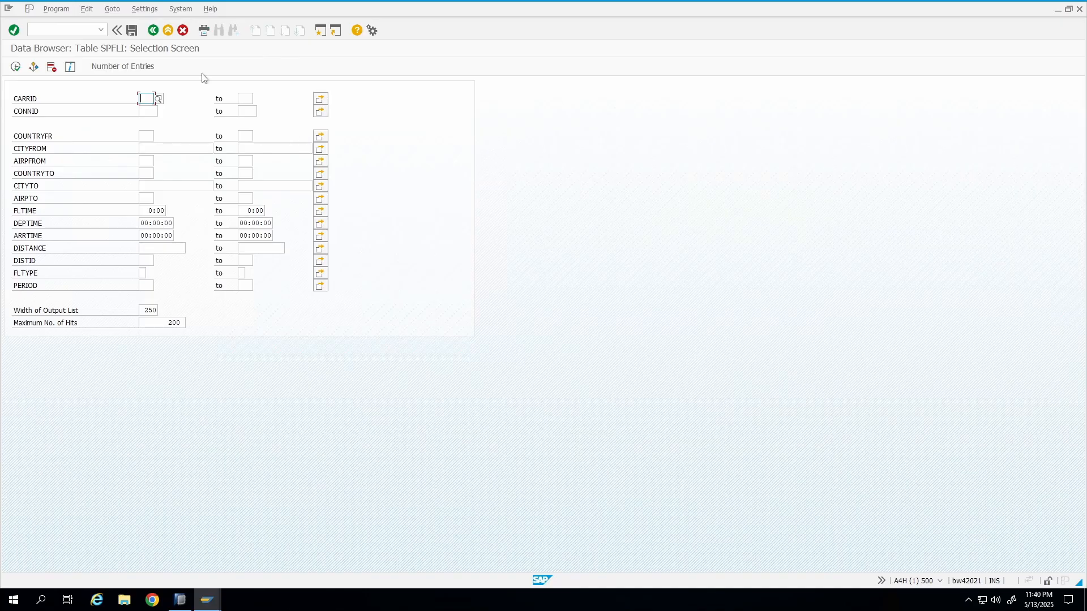
pyautogui.click(154, 31)
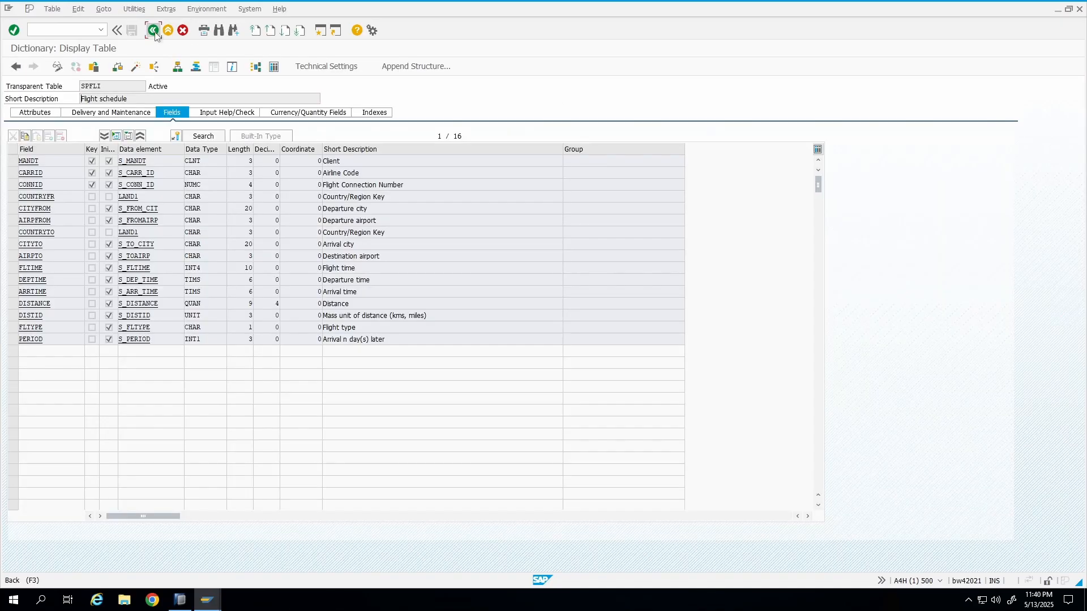
pyautogui.click(154, 30)
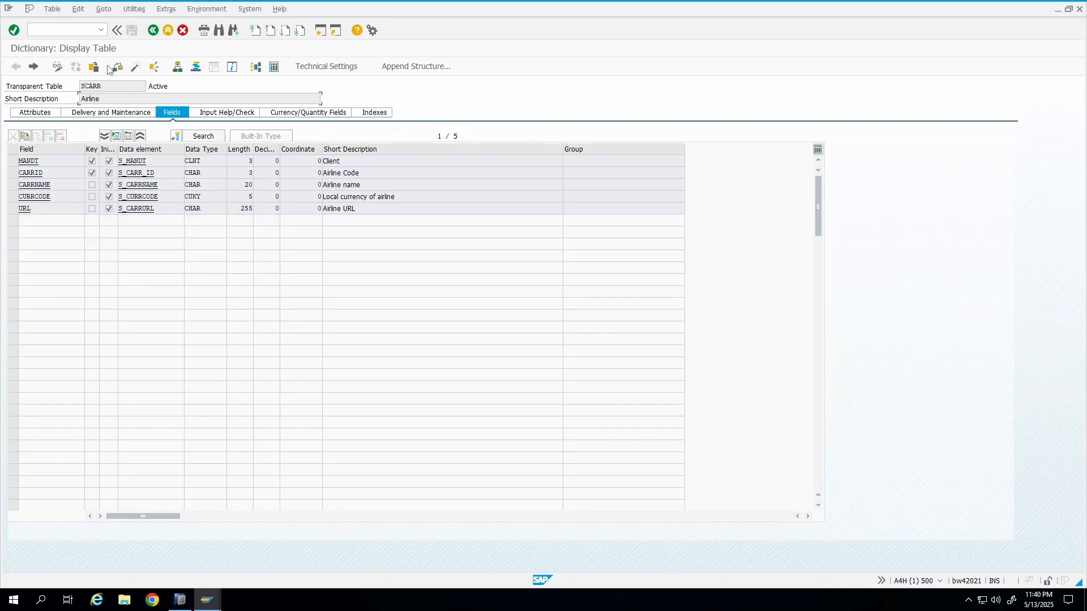
pyautogui.click(155, 31)
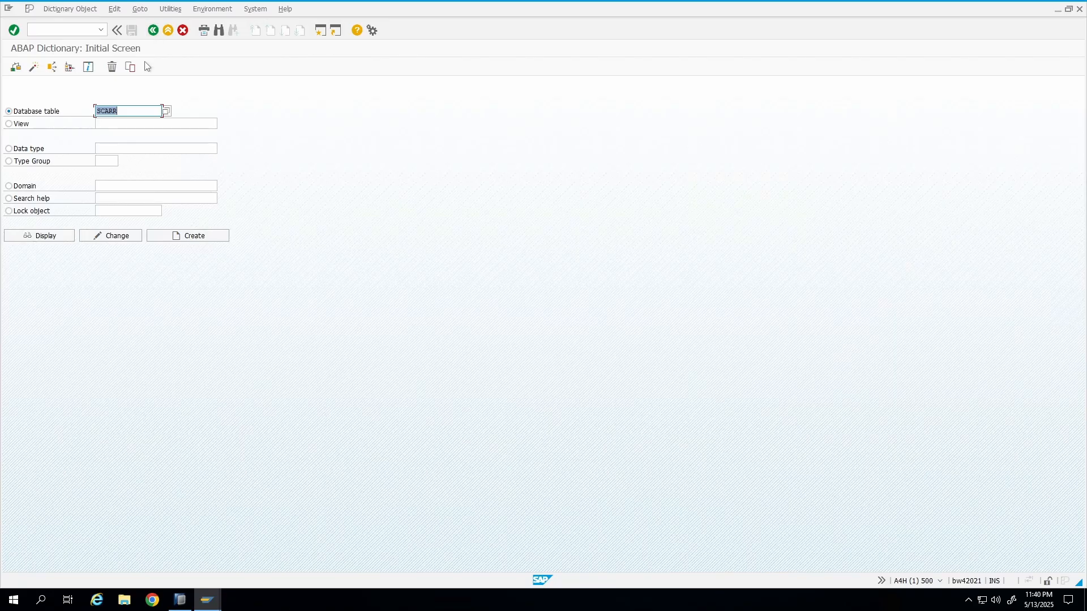
# Display the SBOOK table definition in the ABAP Dictionary.
pyautogui.write('SBOOK')
pyautogui.click(43, 236)
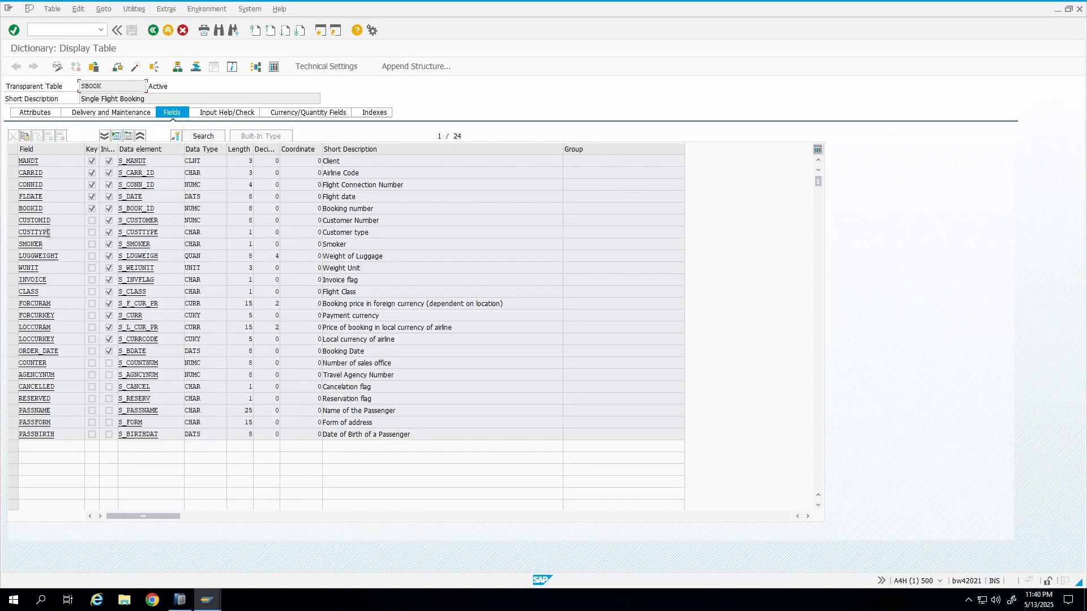
pyautogui.moveTo(151, 100); pyautogui.dragTo(43, 116)
# Open the SBOOK contents, check its number of entries, and list the entries before returning to the selection screen.
pyautogui.click(273, 67)
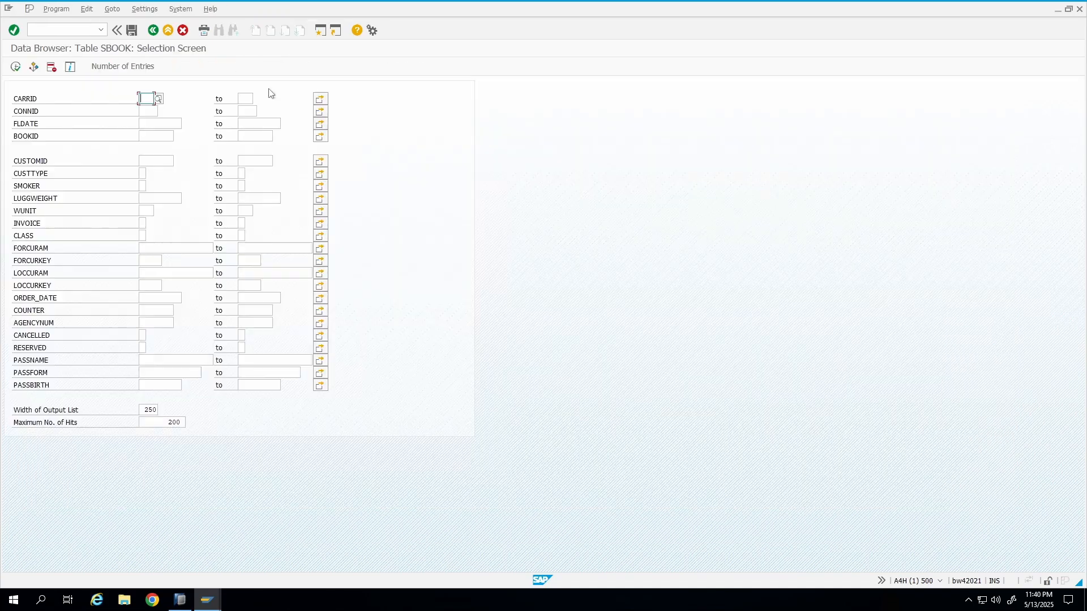
pyautogui.click(121, 68)
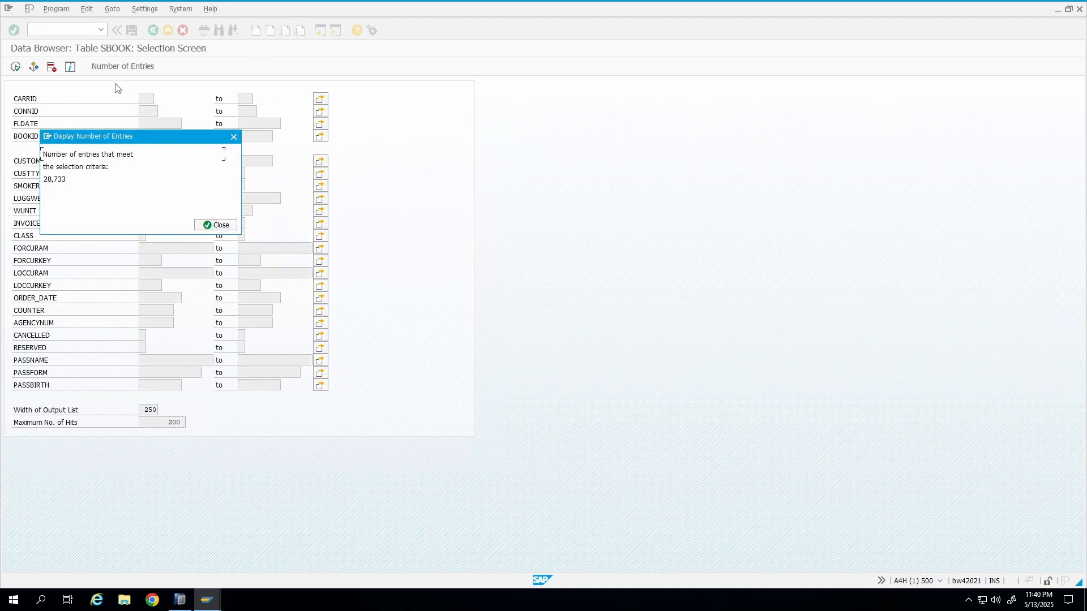
pyautogui.click(215, 225)
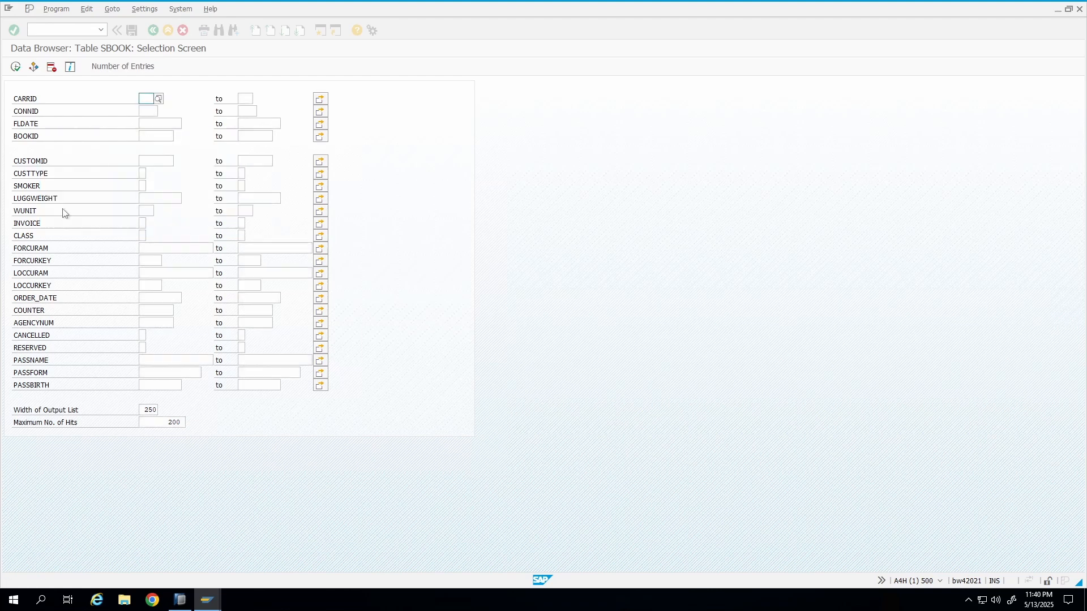
pyautogui.click(15, 68)
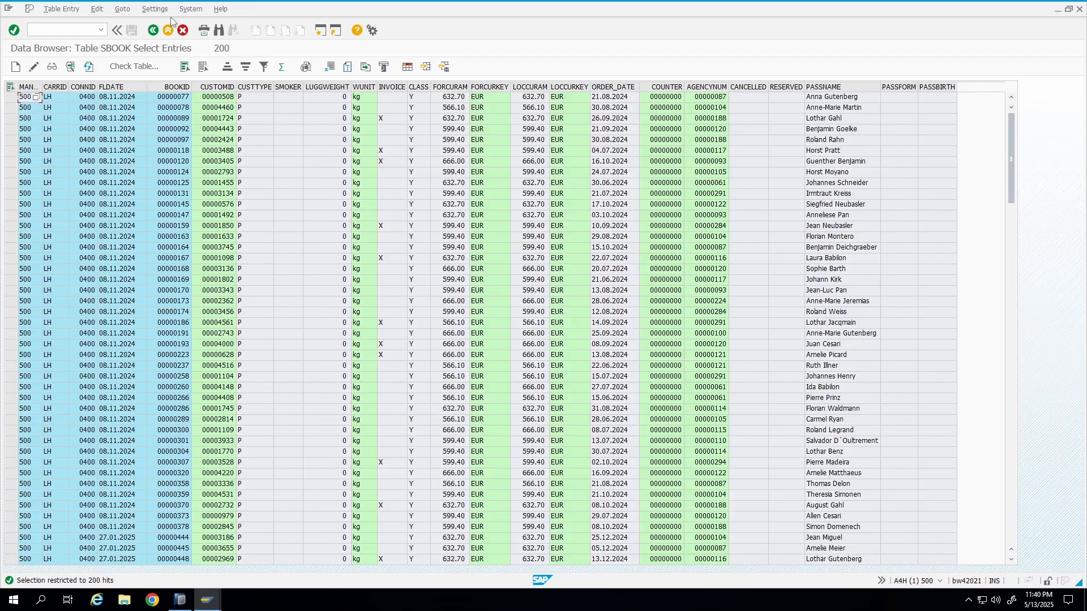
pyautogui.click(153, 30)
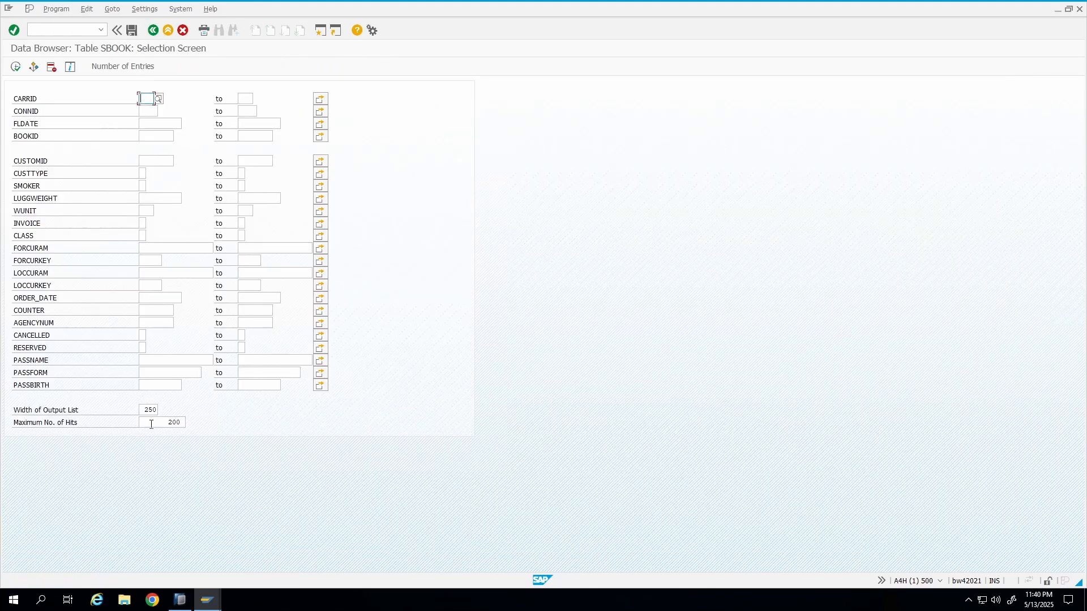
# Clear the maximum number of hits and execute the SBOOK selection to list all entries.
pyautogui.moveTo(151, 424); pyautogui.dragTo(286, 433)
pyautogui.press('Delete')
pyautogui.click(15, 67)
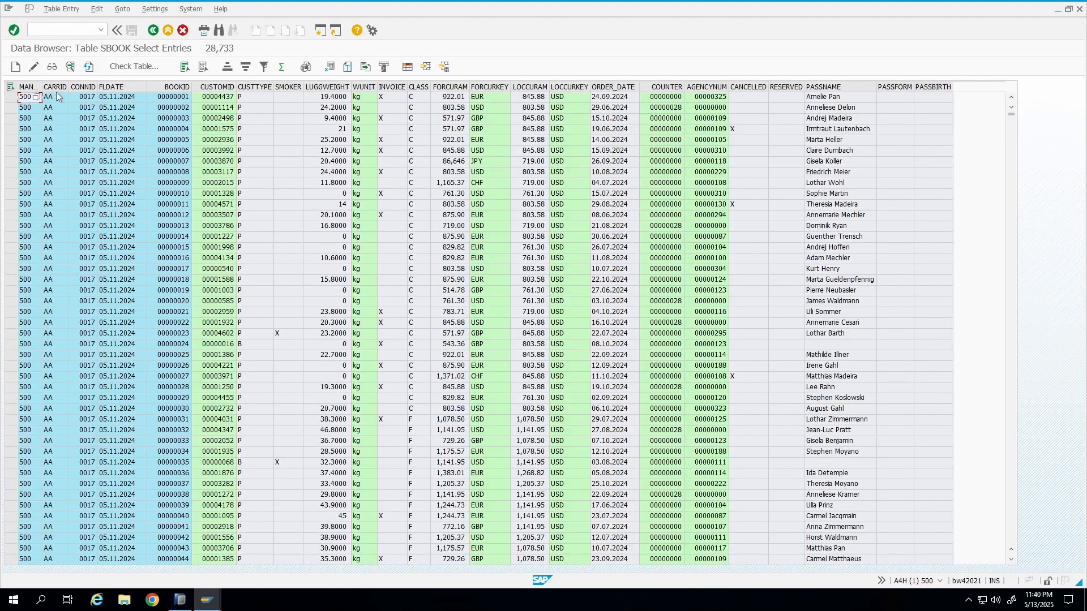
# Examine the values of the first SBOOK booking across its columns, from carrier to currency amounts and order date.
pyautogui.click(56, 91)
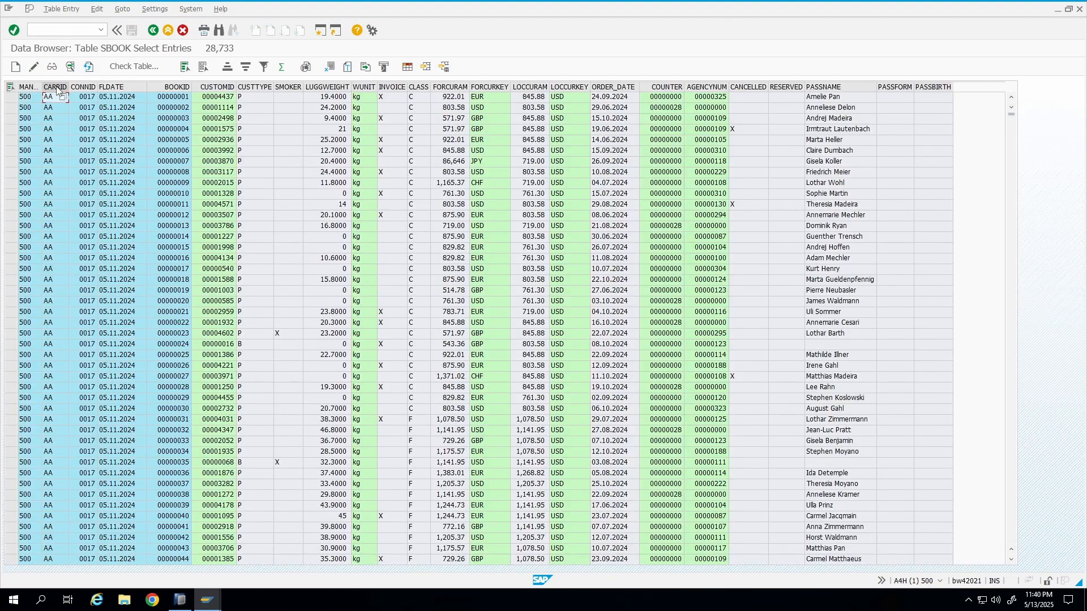
pyautogui.click(90, 97)
pyautogui.click(116, 98)
pyautogui.click(188, 99)
pyautogui.click(226, 101)
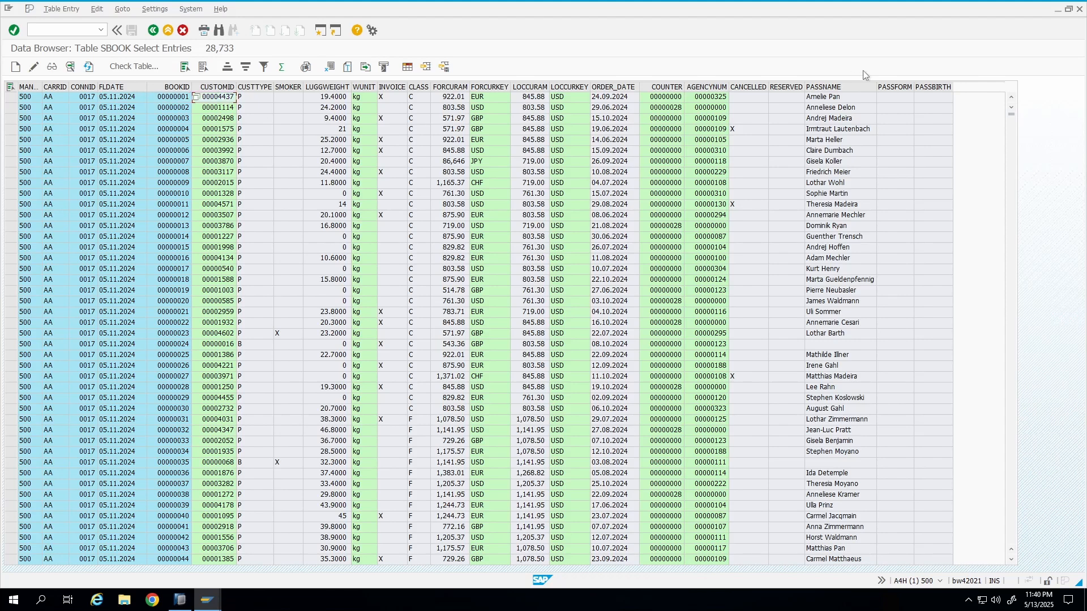
pyautogui.click(835, 99)
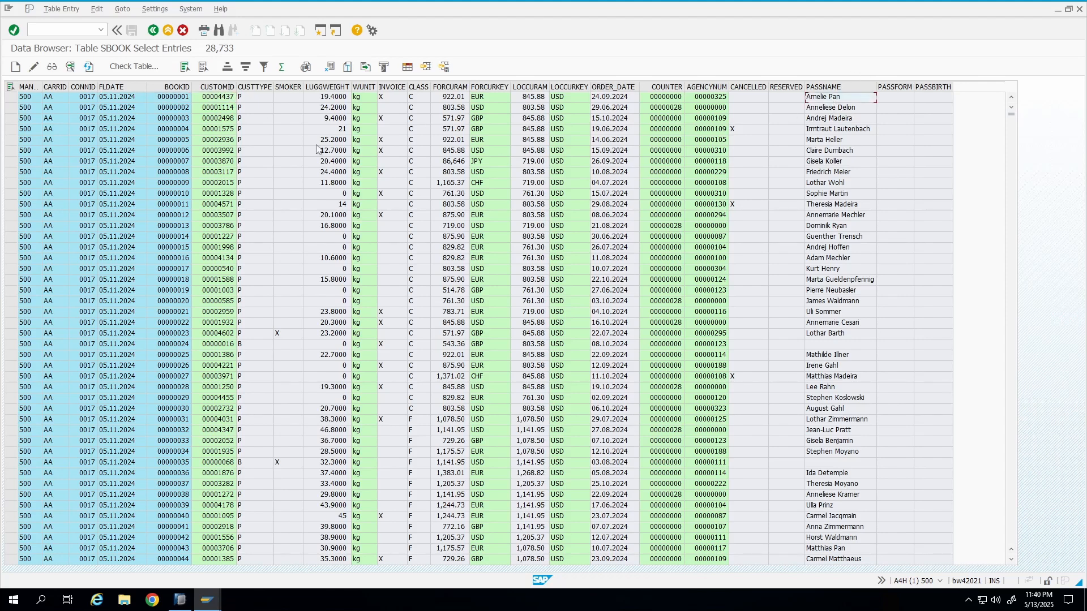
pyautogui.click(335, 97)
pyautogui.click(533, 100)
pyautogui.click(562, 101)
pyautogui.click(534, 100)
pyautogui.click(559, 100)
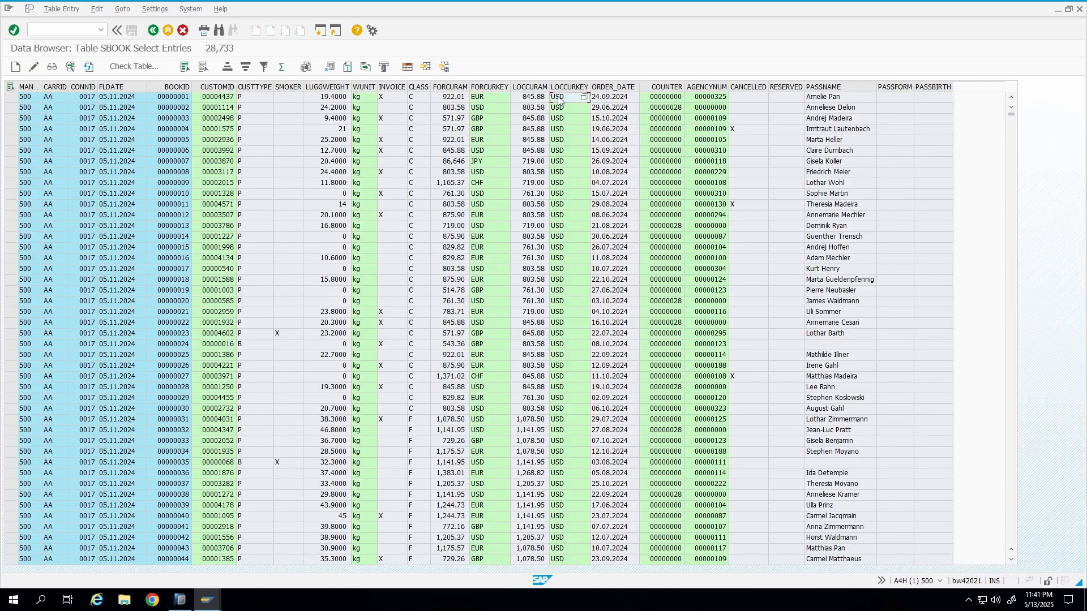
pyautogui.click(617, 99)
pyautogui.click(459, 97)
# Examine the SBOOK key and amount columns by selecting their column headers in the entry list.
pyautogui.moveTo(23, 85); pyautogui.dragTo(691, 225)
pyautogui.click(862, 250)
pyautogui.click(50, 88)
pyautogui.click(82, 88)
pyautogui.click(116, 86)
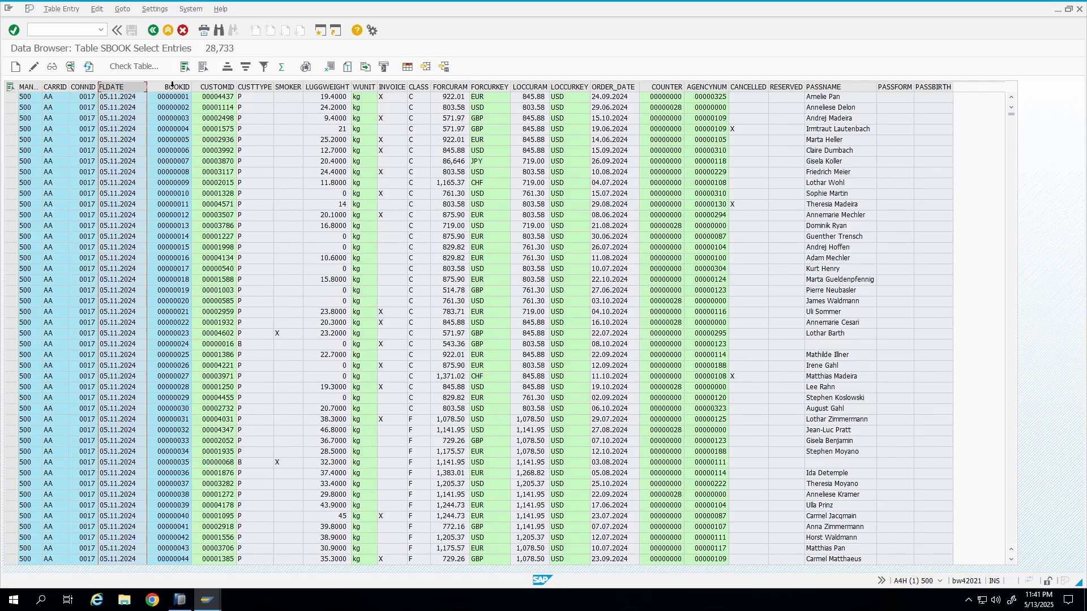
pyautogui.click(170, 87)
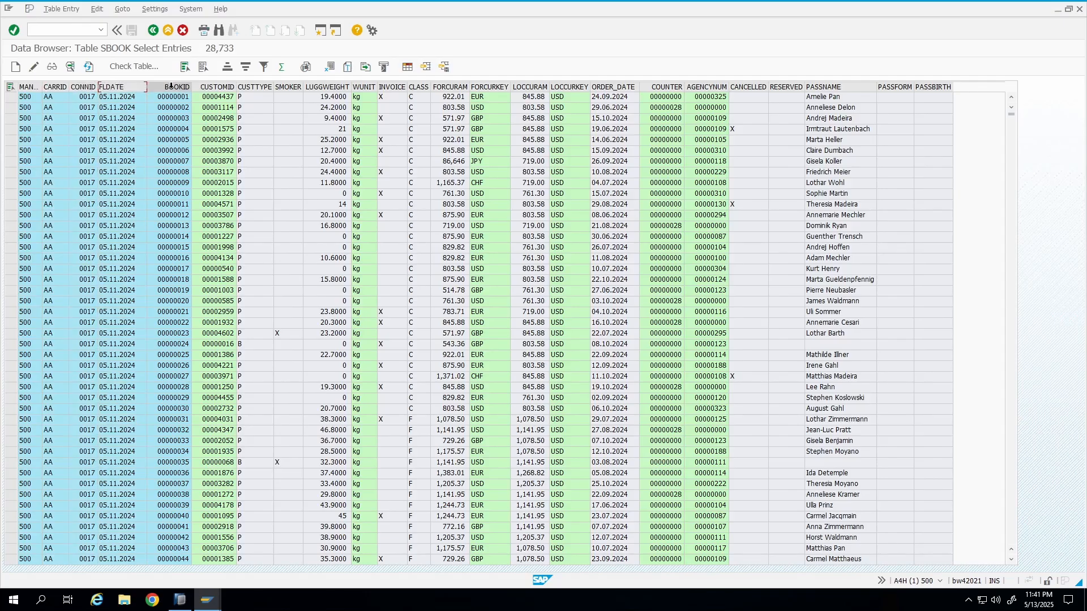
pyautogui.click(327, 86)
pyautogui.click(530, 87)
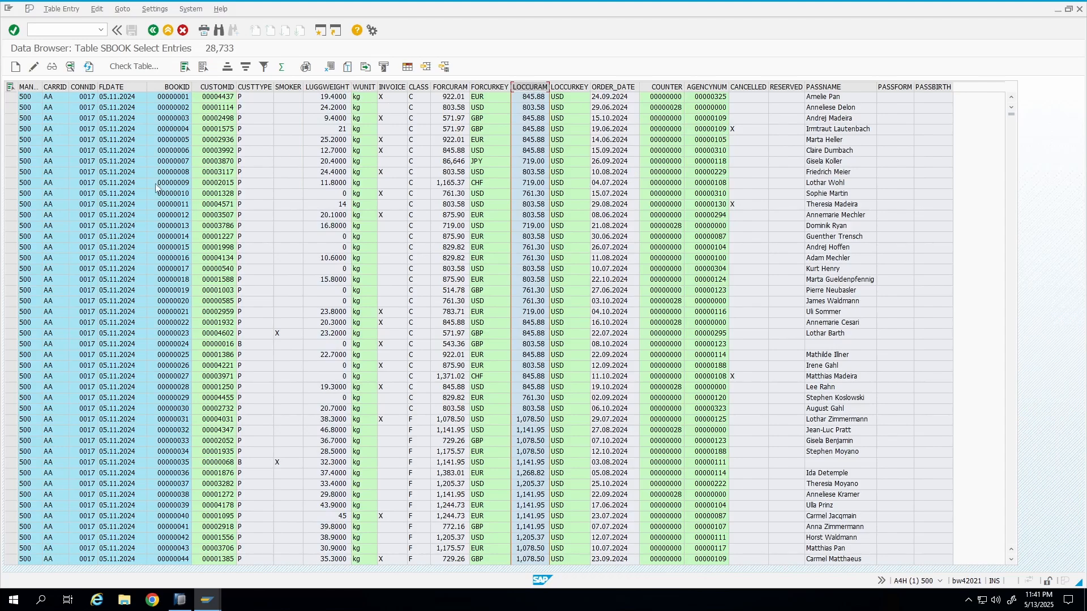
# Return from the SBOOK entry list to the SBOOK table definition in the ABAP Dictionary.
pyautogui.click(153, 31)
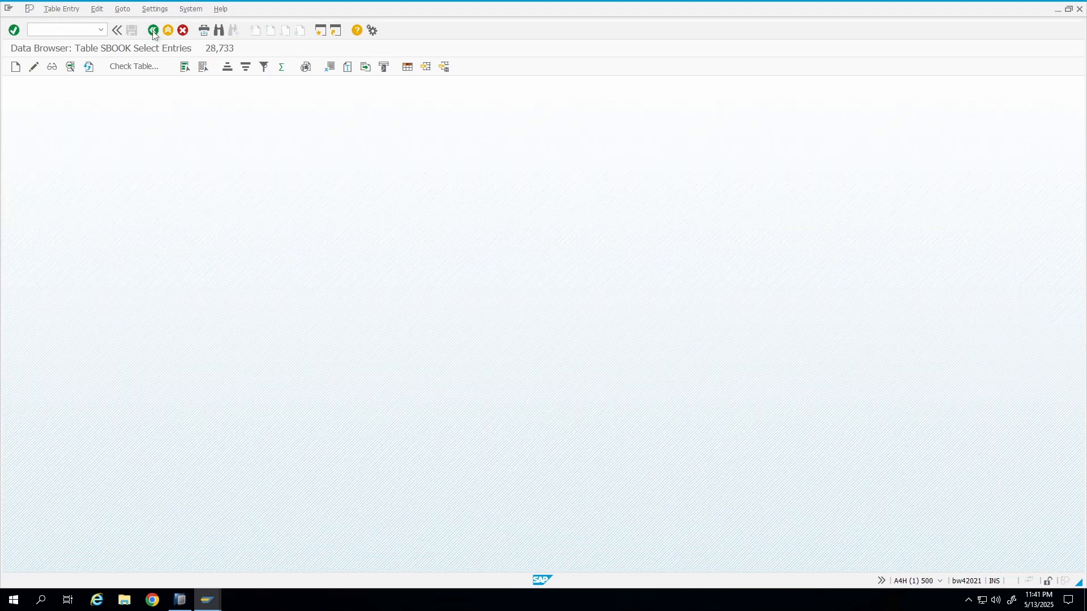
pyautogui.click(154, 31)
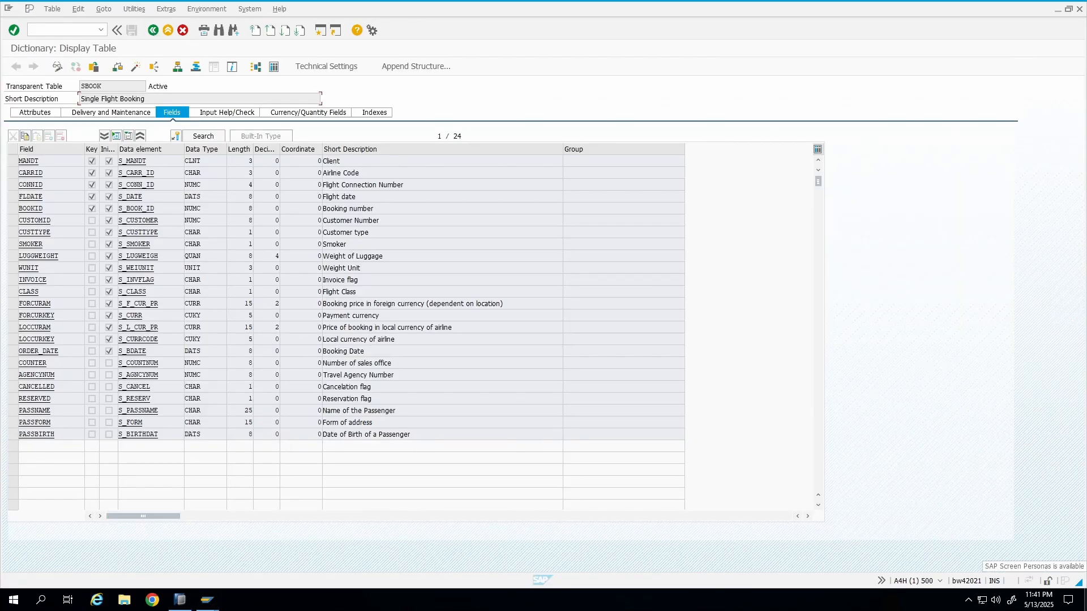
# Create a new Microsoft Excel worksheet on the desktop with its default name and open it in Excel.
pyautogui.click(207, 600)
pyautogui.rightClick(366, 134)
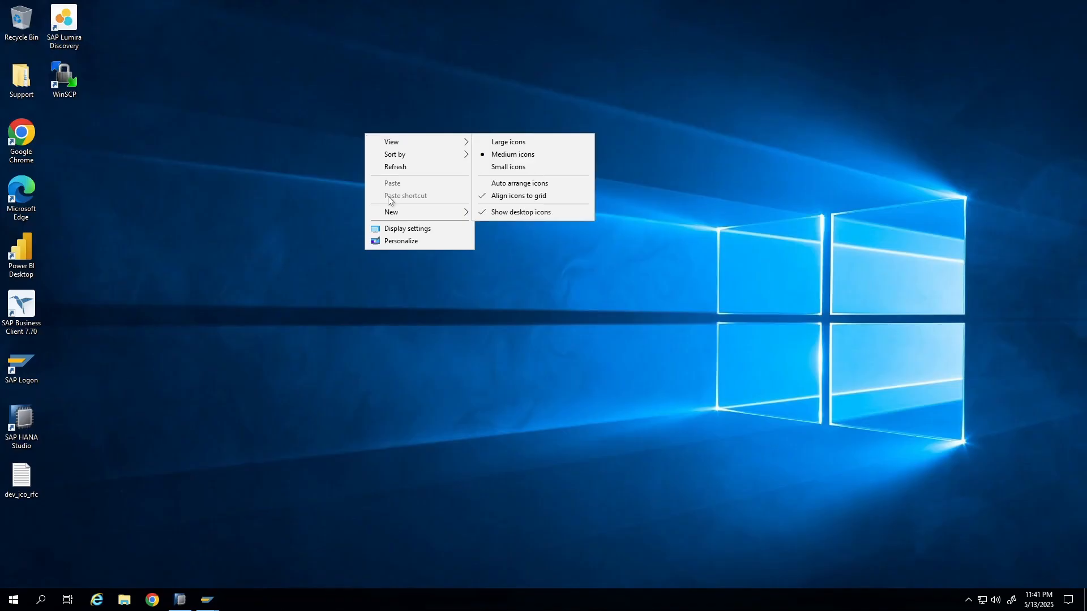
pyautogui.moveTo(402, 214)
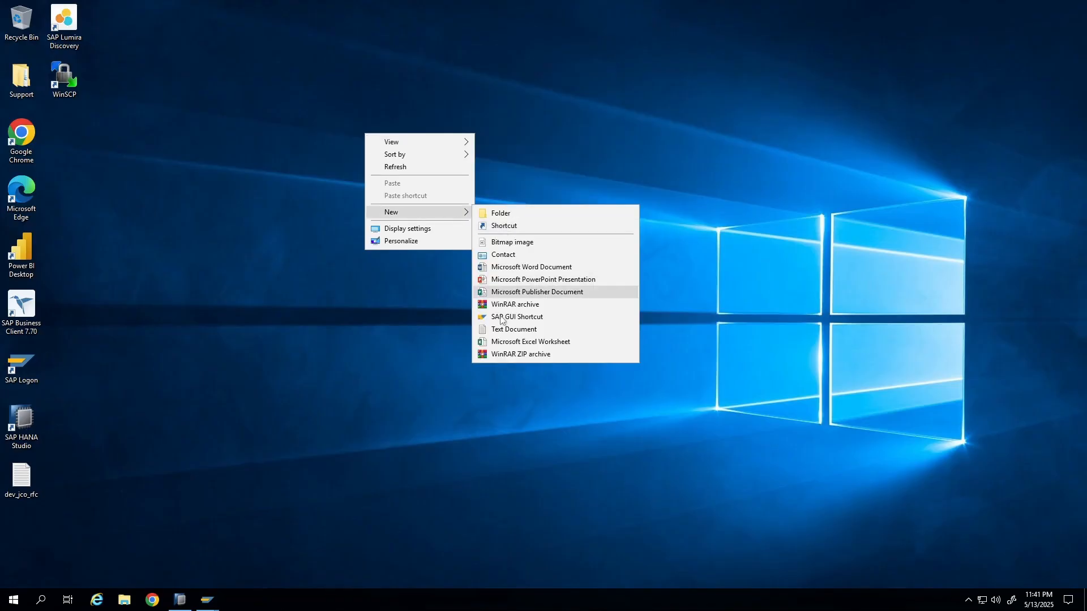
pyautogui.click(509, 341)
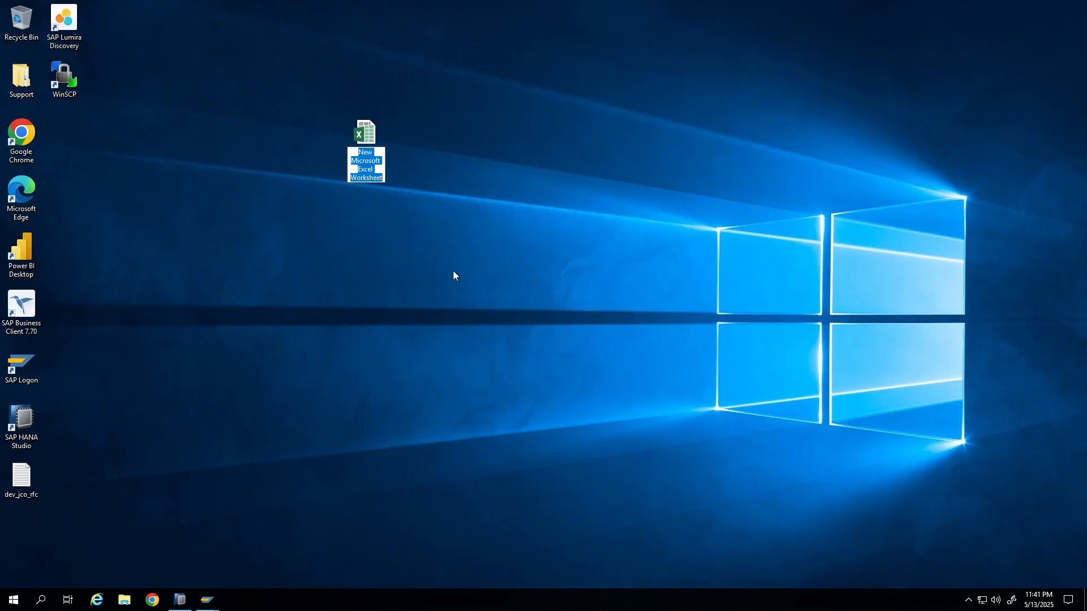
pyautogui.press('Return')
pyautogui.doubleClick(359, 146)
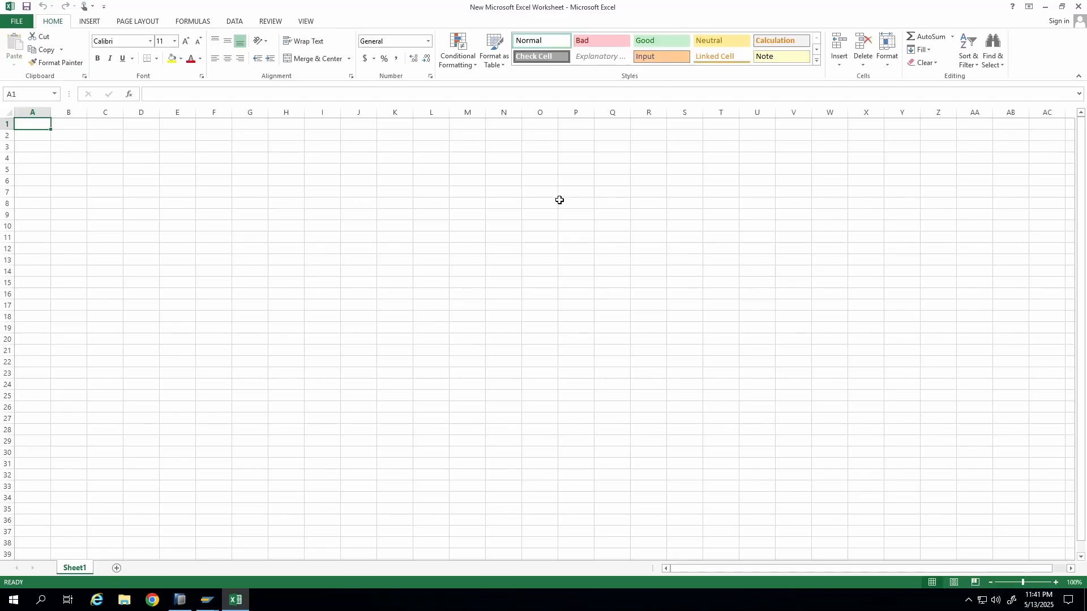
# Enter the table names SCARR, SPFLI, SBOOK and ZFLTMAT in column C, starting at cell C3.
pyautogui.click(95, 145)
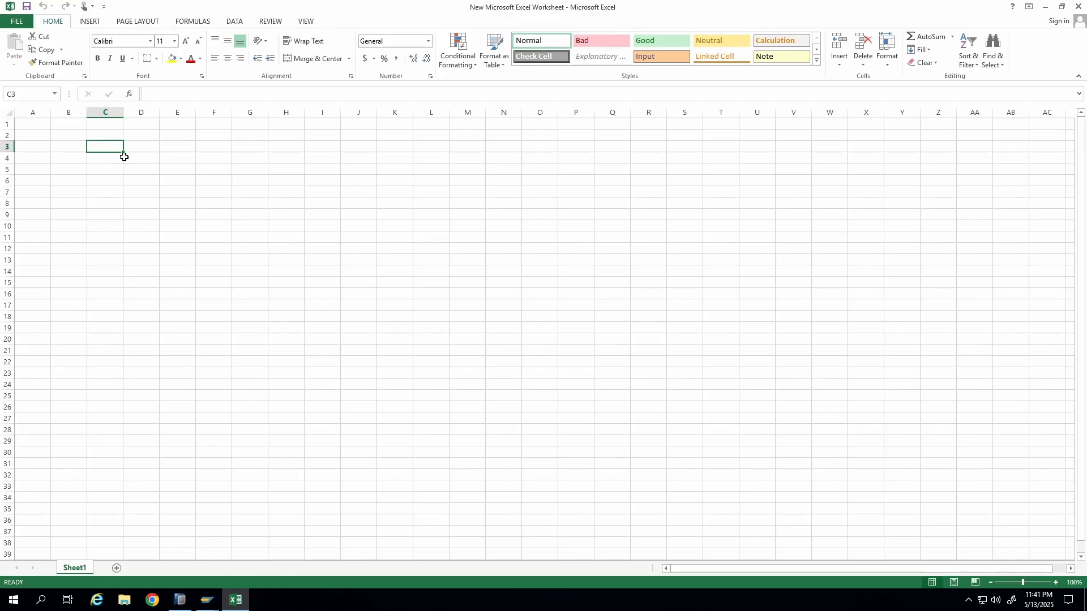
pyautogui.write('SCARR')
pyautogui.press('Return')
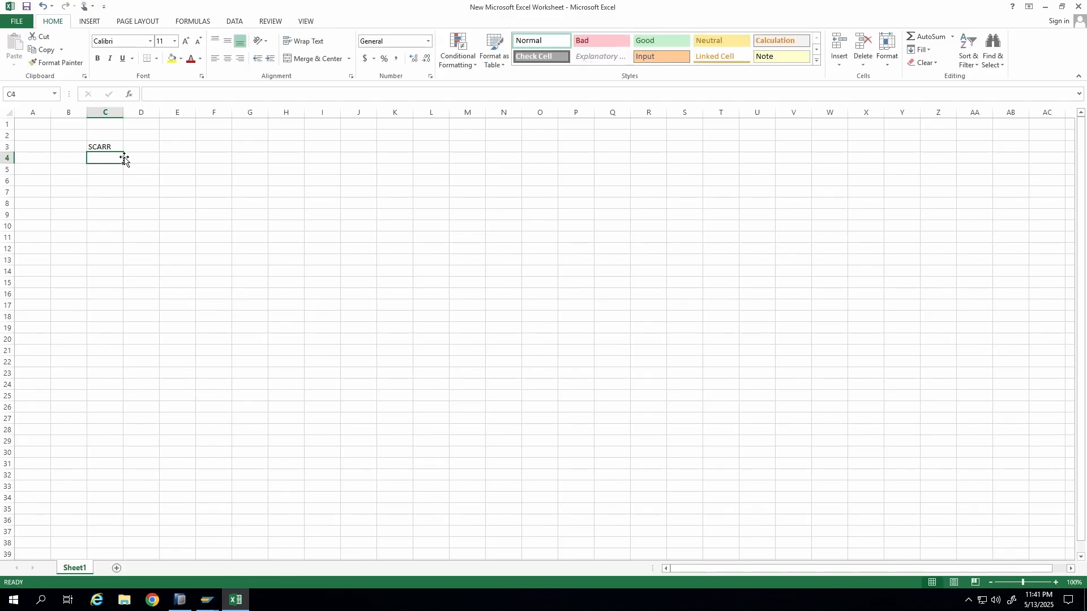
pyautogui.write('SPFLI')
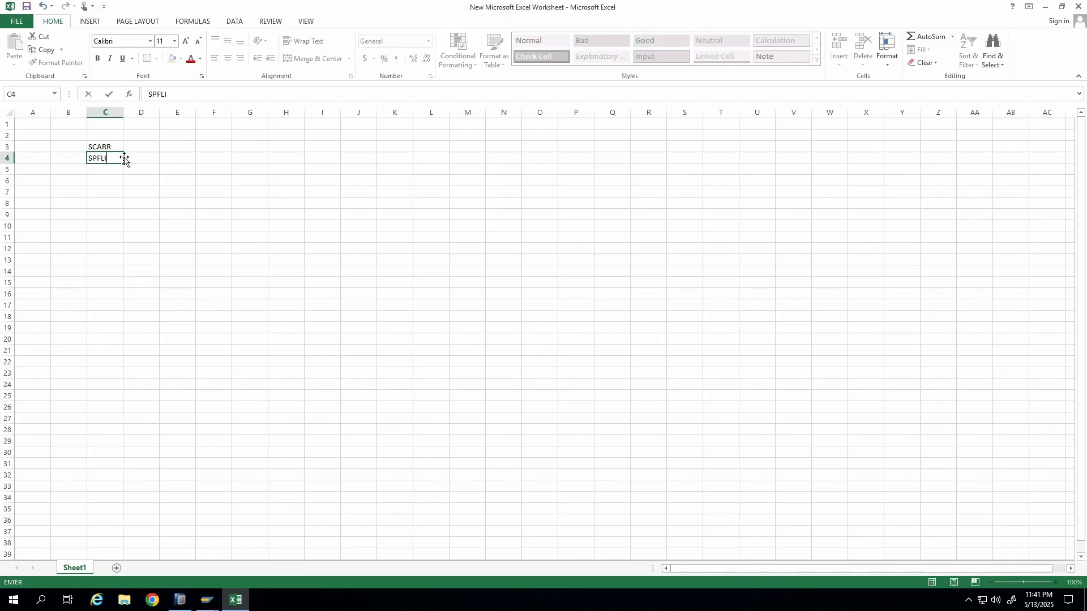
pyautogui.press('Return')
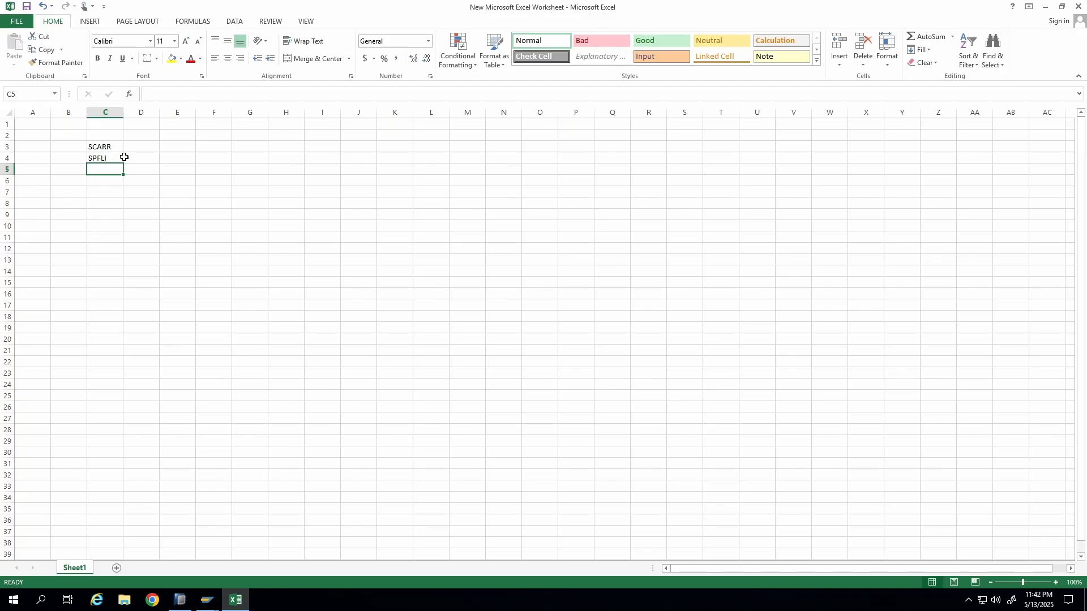
pyautogui.write('S')
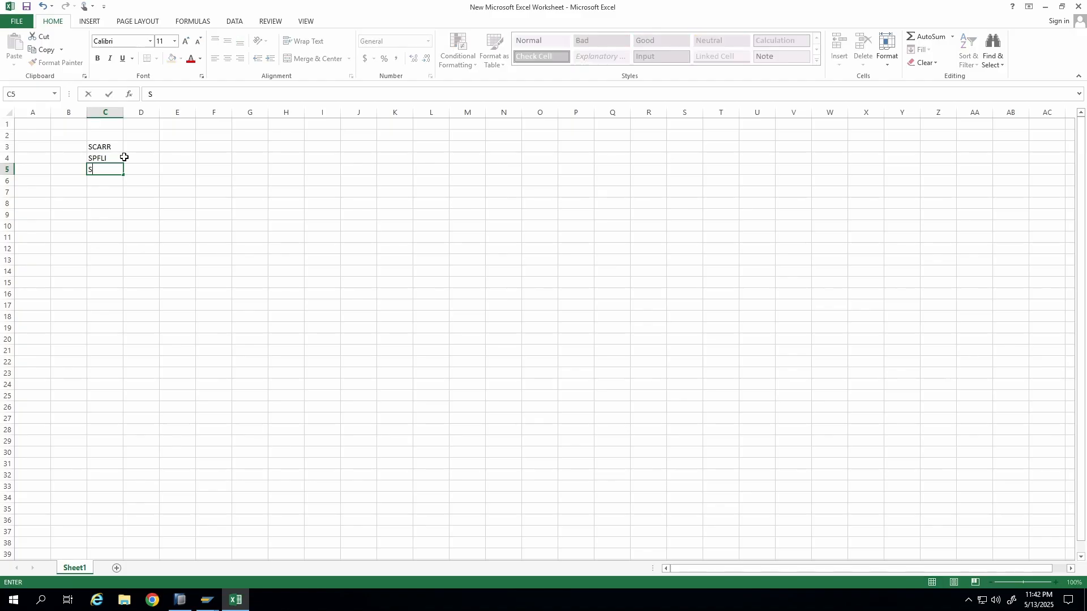
pyautogui.write('BOOK')
pyautogui.press('Return')
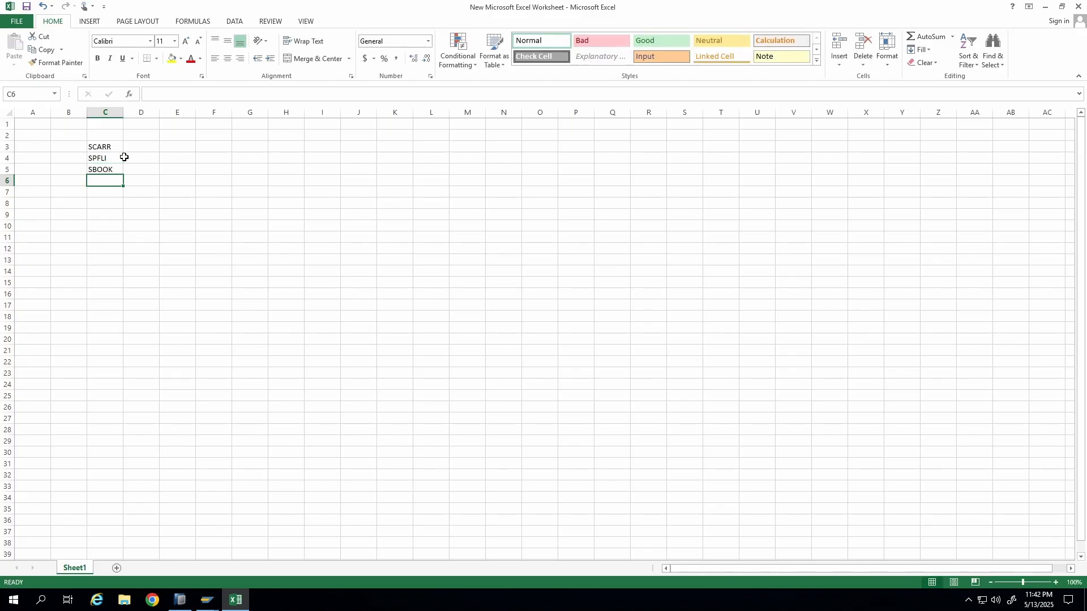
pyautogui.write('ZFLTMAT')
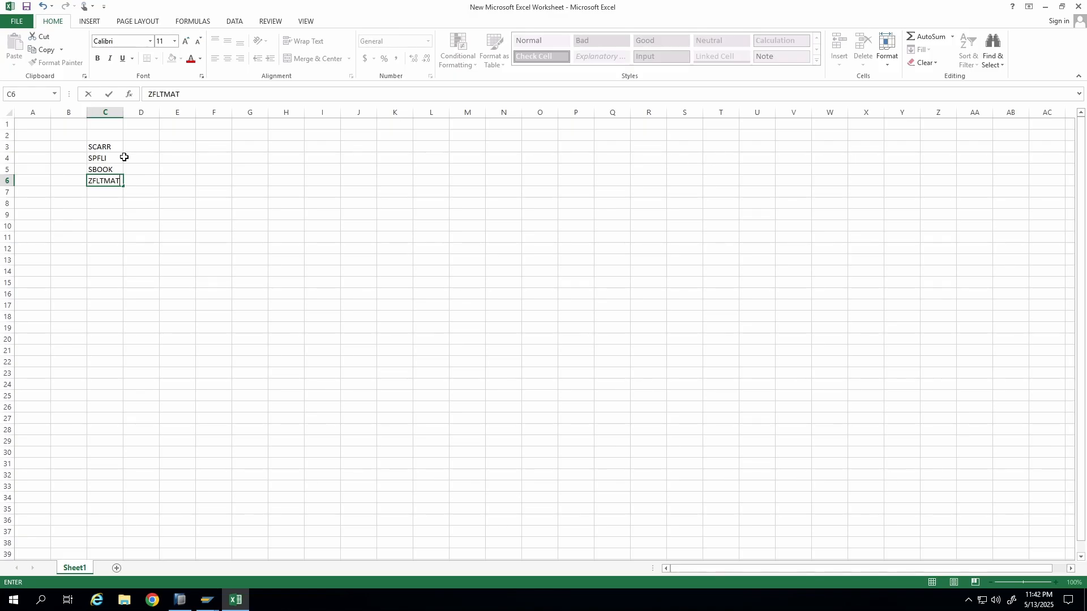
pyautogui.press('Return')
pyautogui.press('Up')
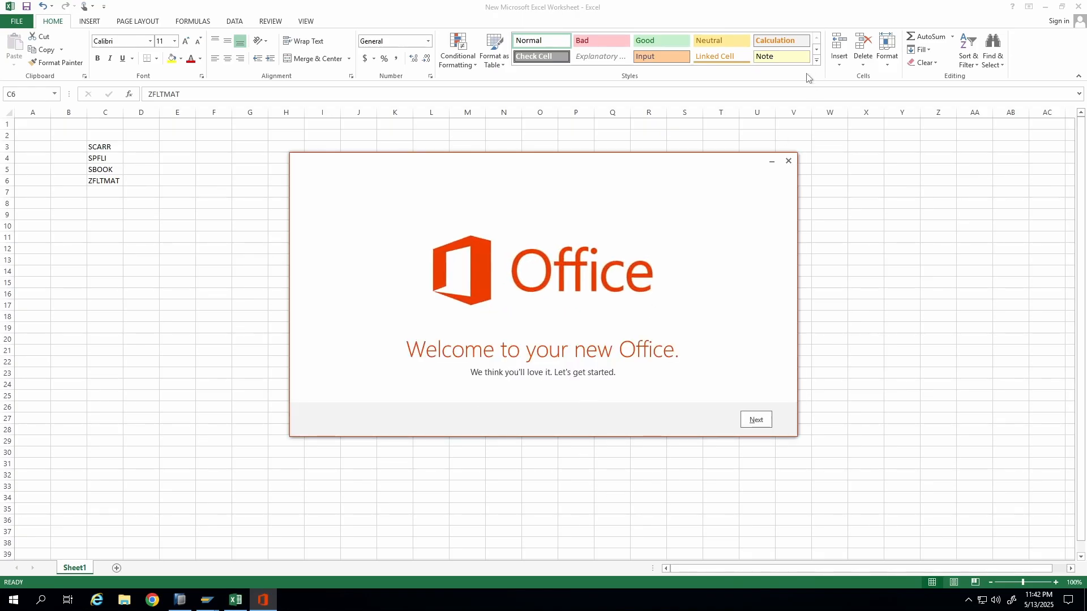
# Dismiss the Office welcome dialog and widen column C to fit the table names.
pyautogui.click(789, 161)
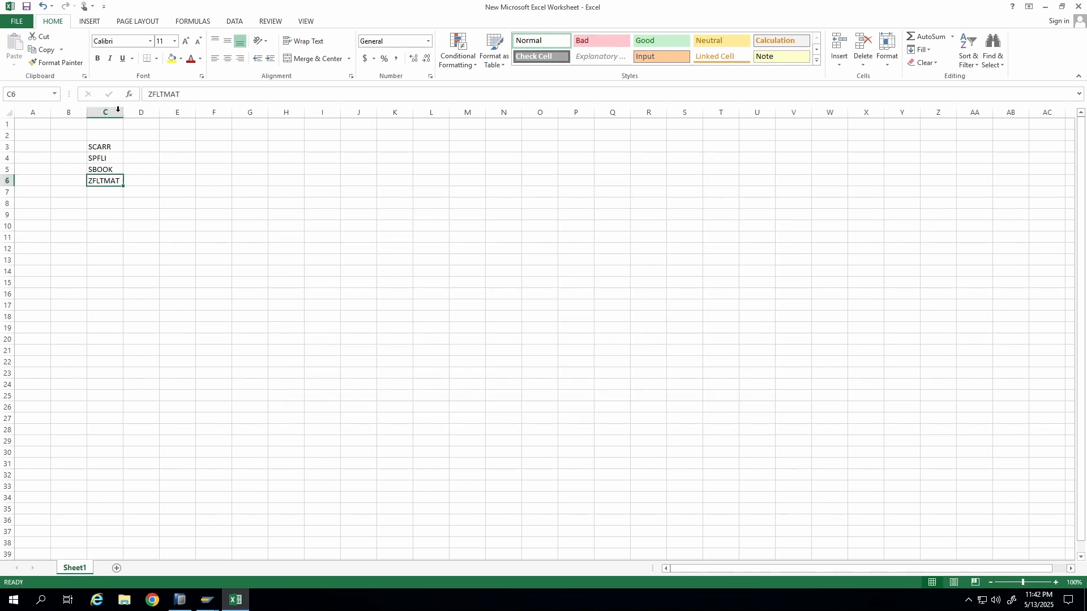
pyautogui.moveTo(123, 111); pyautogui.dragTo(140, 112)
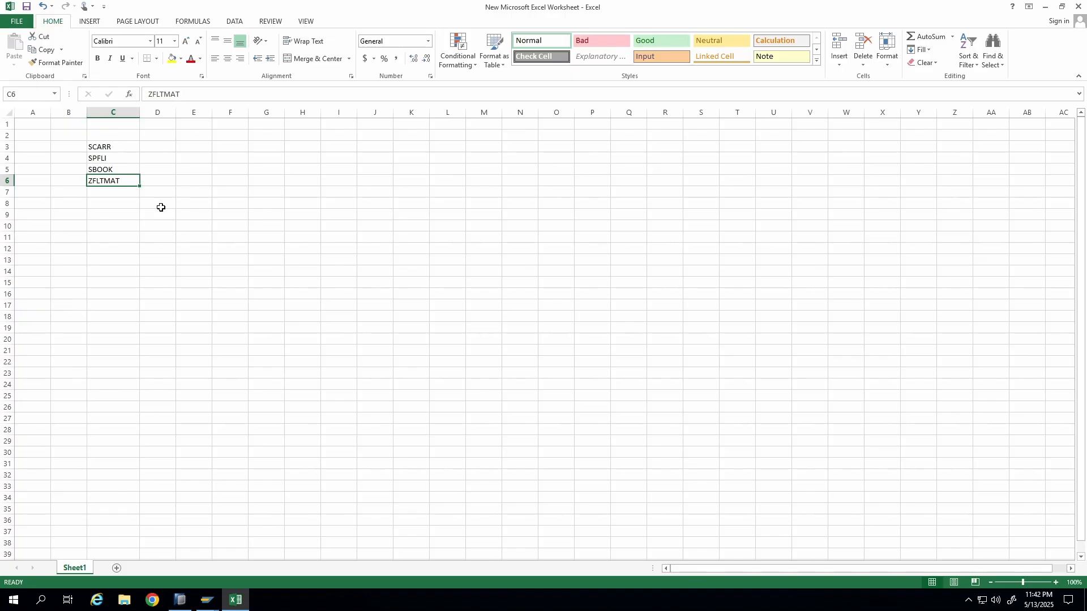
pyautogui.click(9, 183)
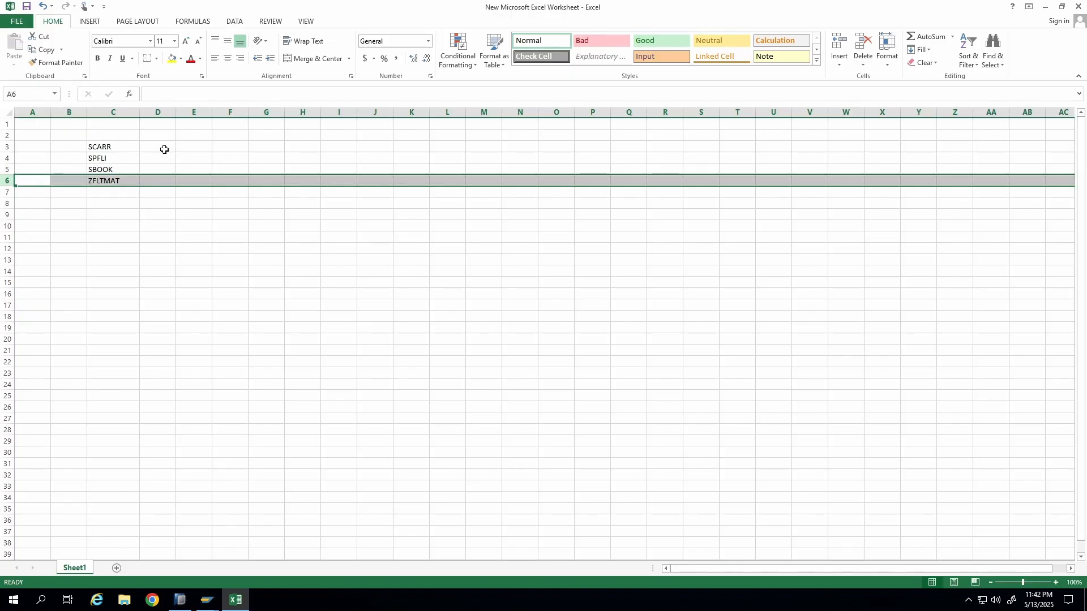
pyautogui.moveTo(97, 149); pyautogui.dragTo(104, 183)
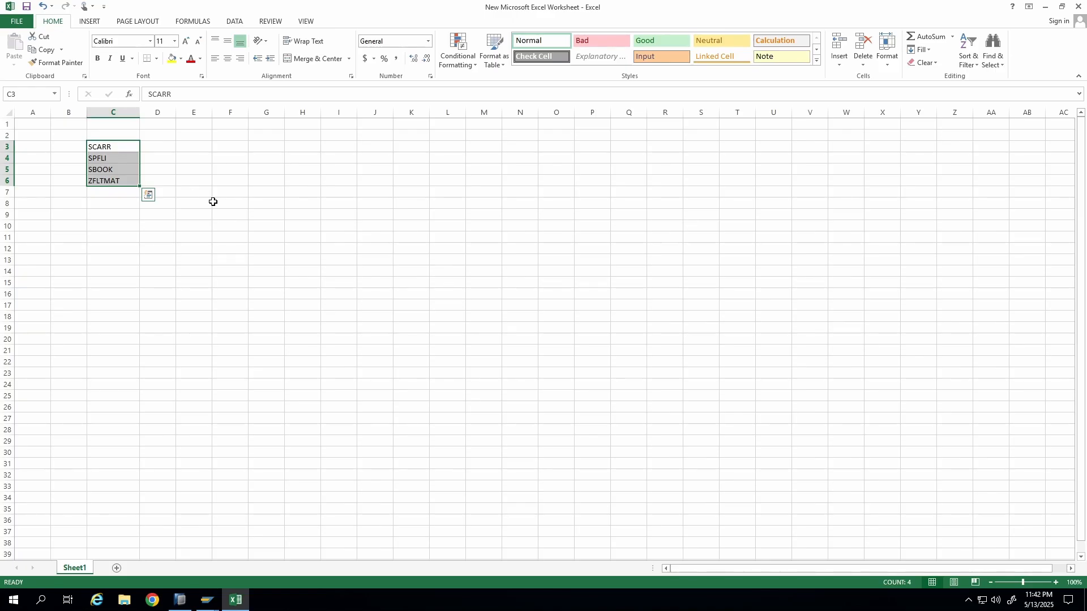
pyautogui.click(265, 215)
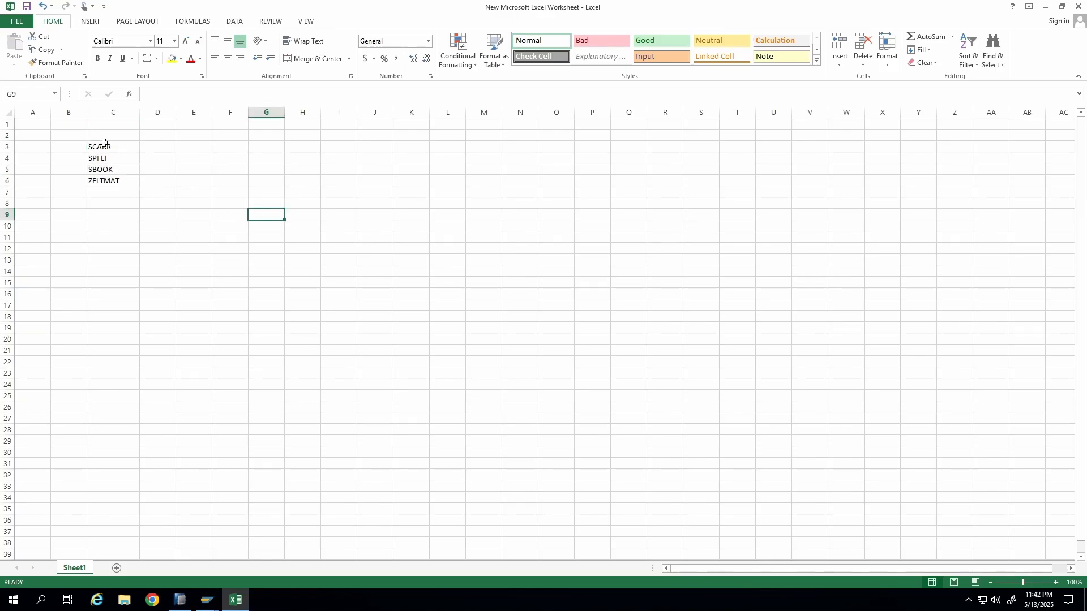
# Switch to SAP HANA Studio and browse through the Project Explorer tree.
pyautogui.click(1046, 7)
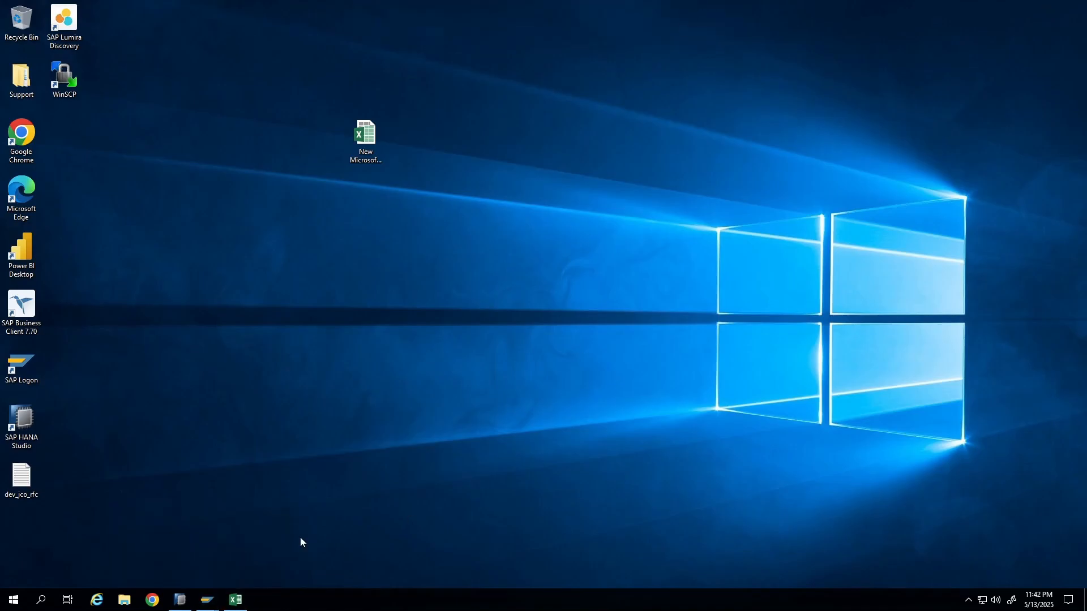
pyautogui.click(179, 599)
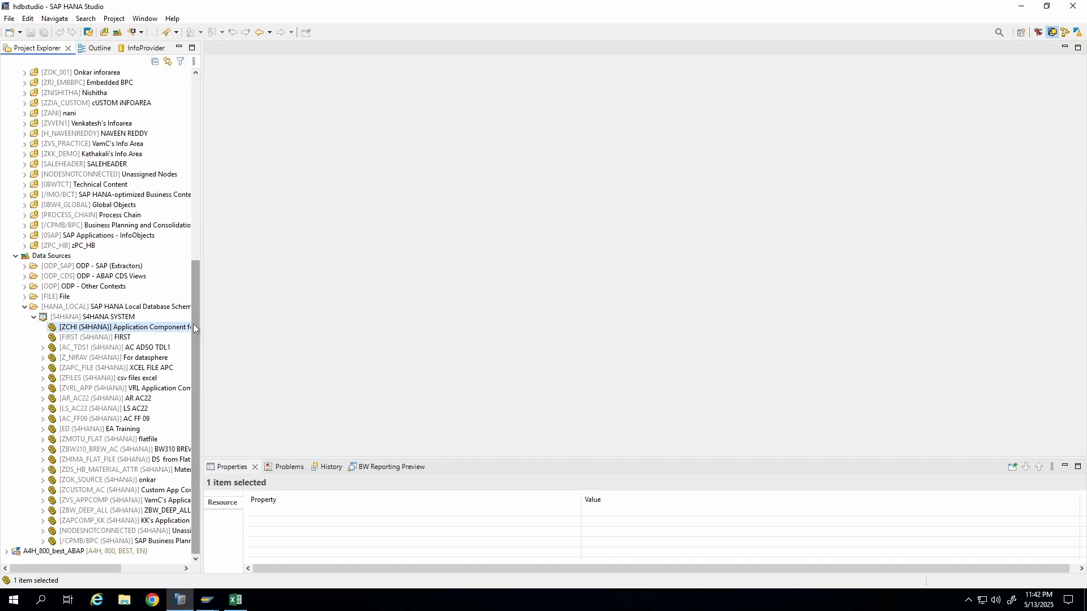
pyautogui.moveTo(195, 336); pyautogui.dragTo(258, 130)
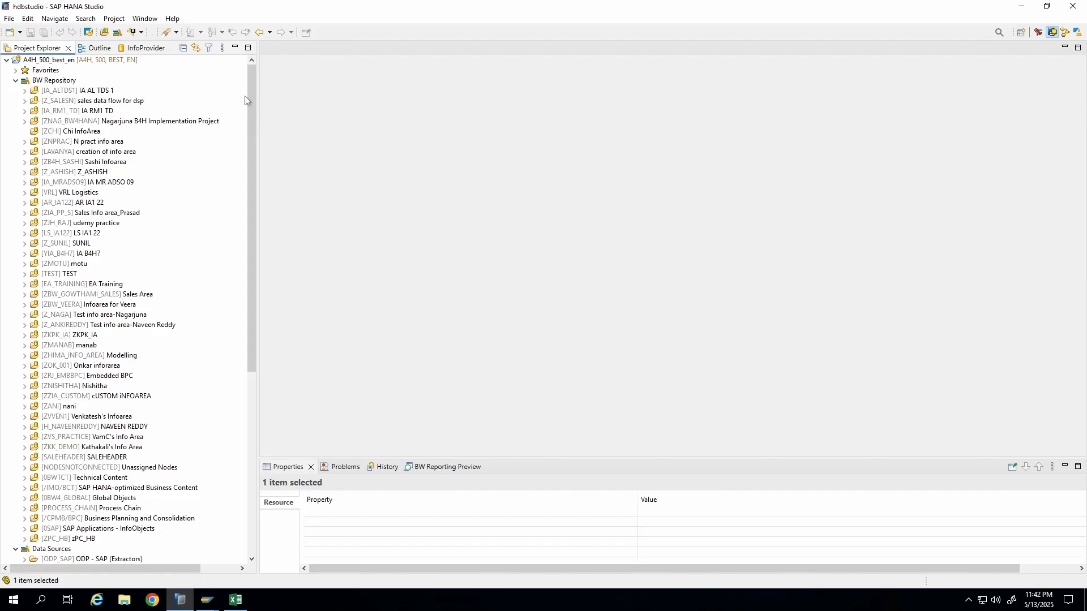
pyautogui.moveTo(249, 96); pyautogui.dragTo(257, 119)
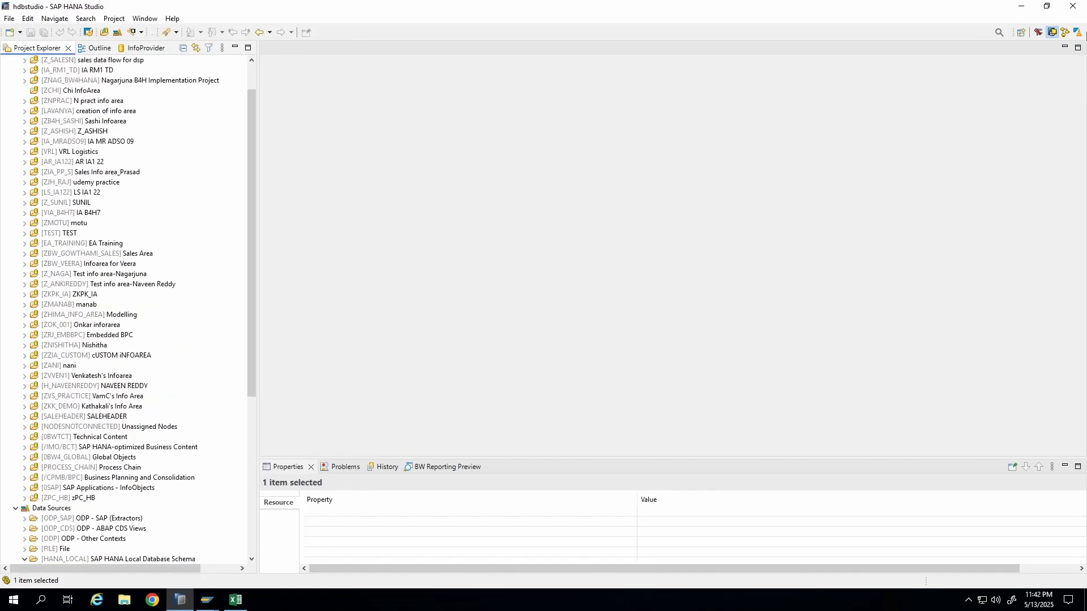
pyautogui.click(1021, 7)
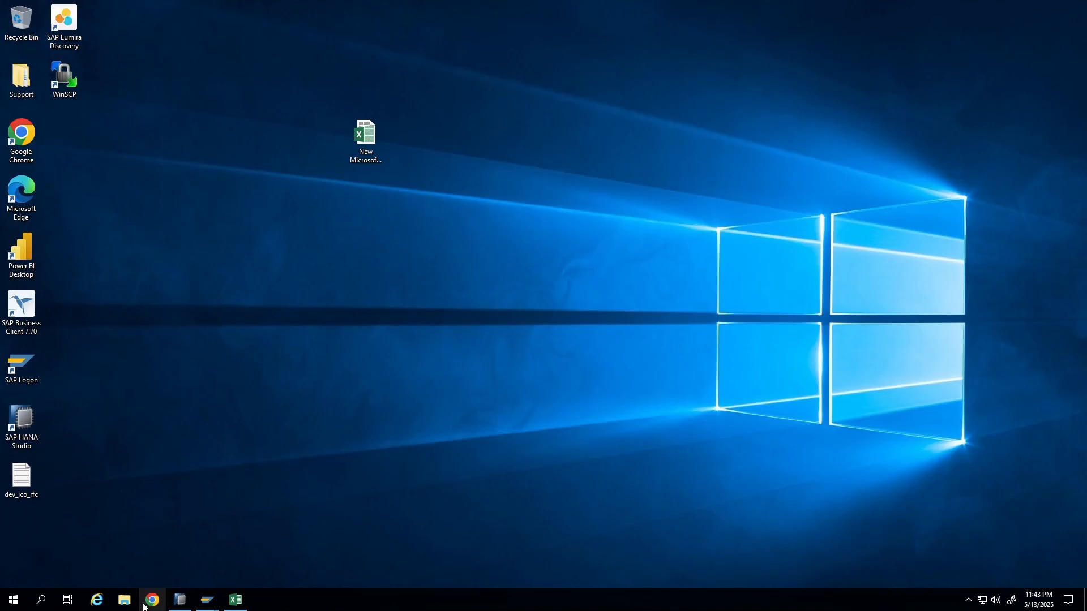
# Switch to the Canva ADSO whiteboard in the browser and deselect the data element text box.
pyautogui.moveTo(729, 3)
pyautogui.click(657, 11)
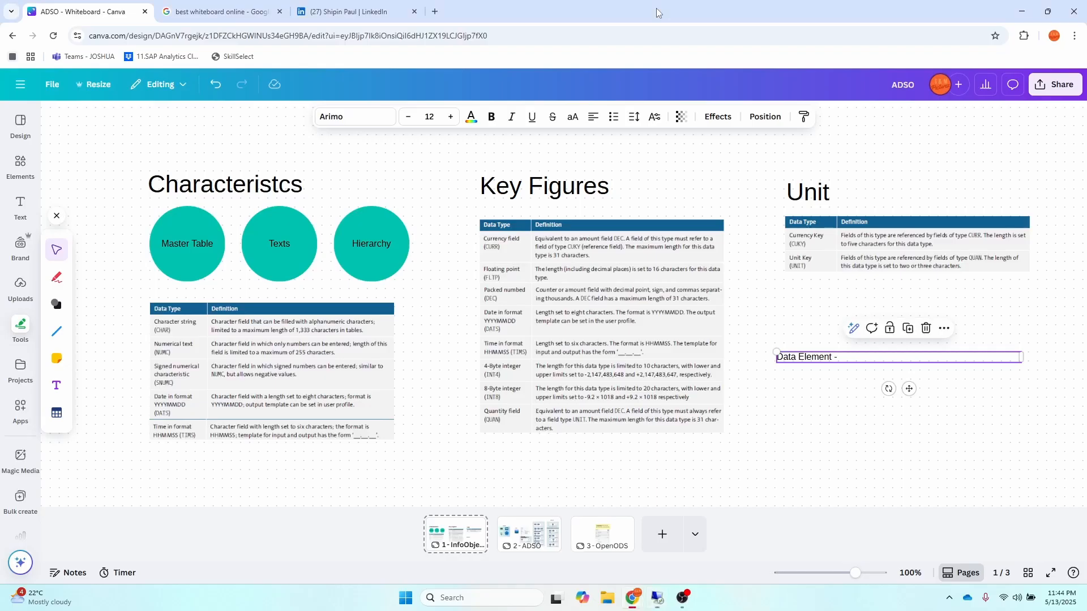
pyautogui.click(683, 167)
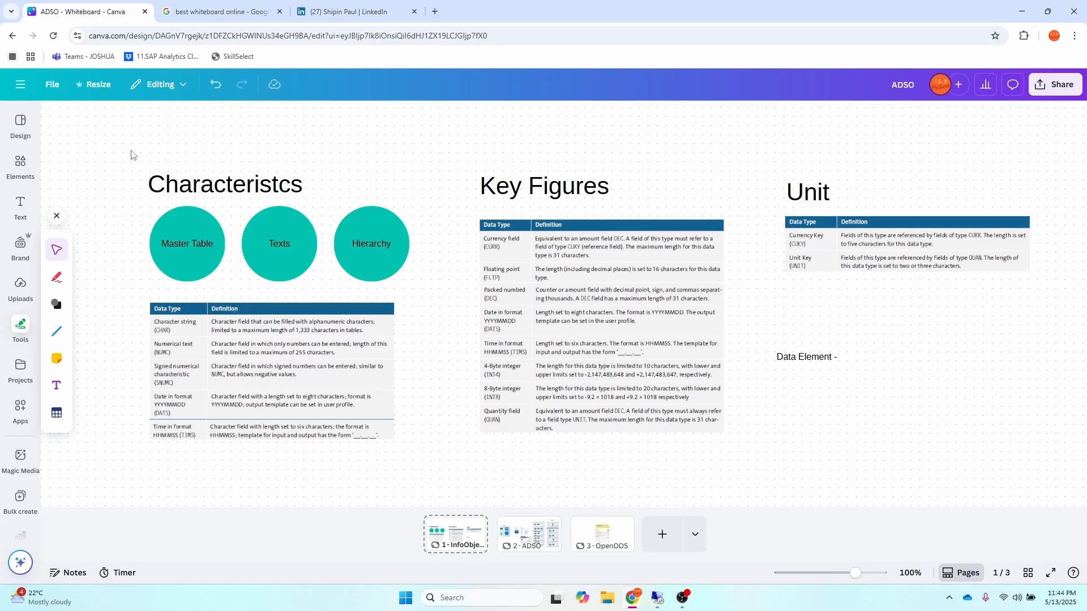
# Delete the 'Data Element -' text box beneath the Unit table on the whiteboard.
pyautogui.moveTo(131, 150); pyautogui.dragTo(444, 464)
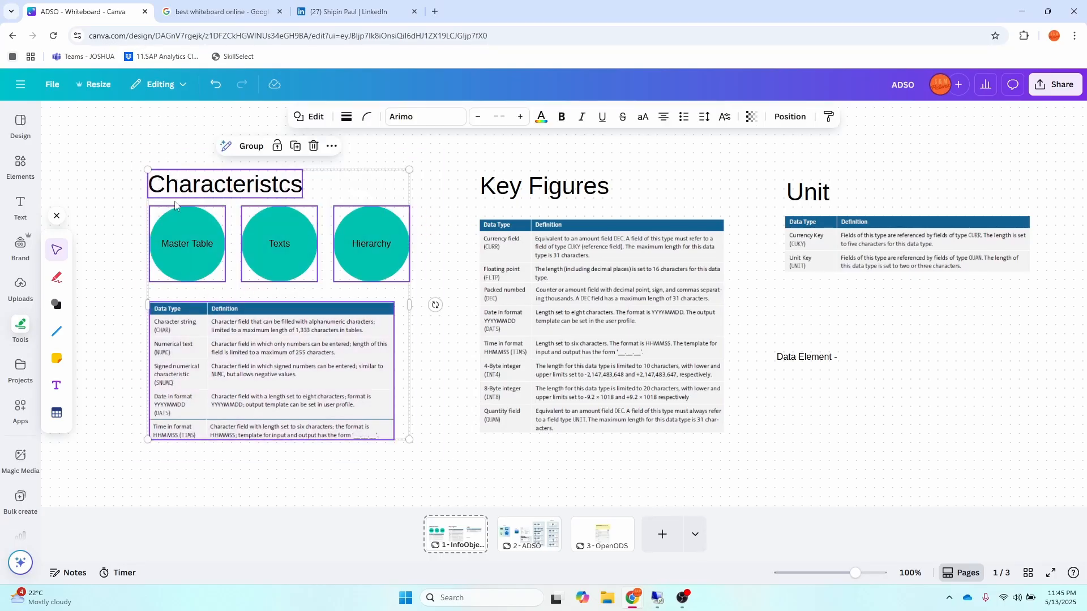
pyautogui.click(470, 166)
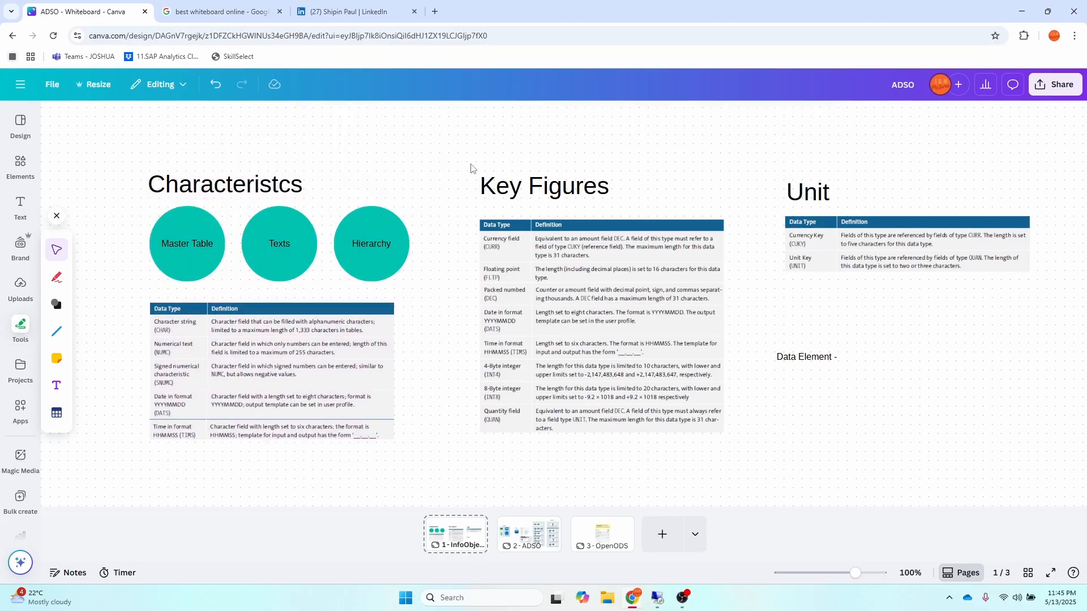
pyautogui.click(535, 192)
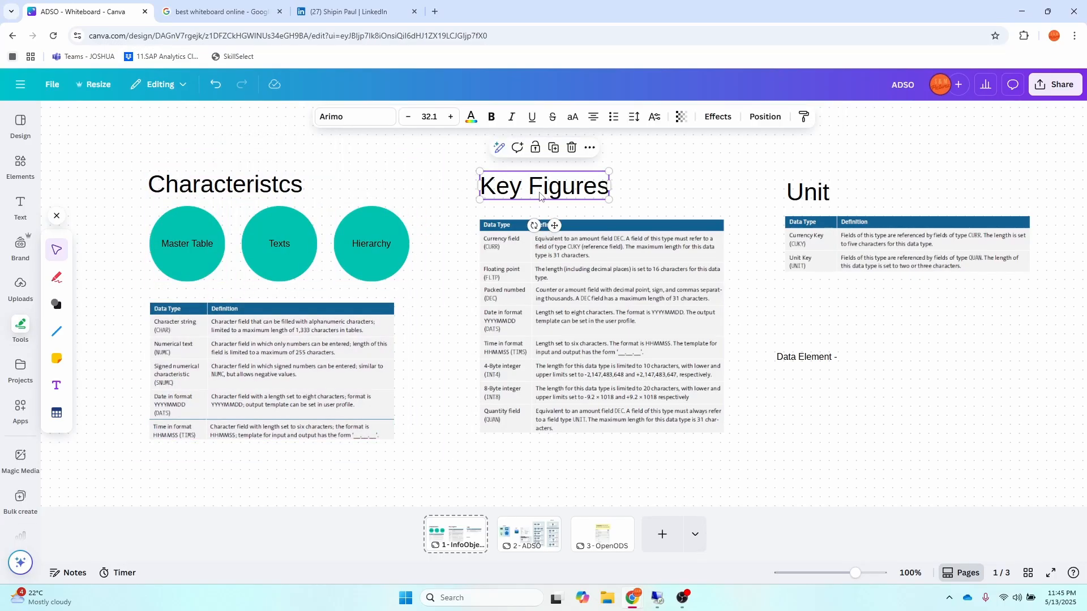
pyautogui.click(819, 201)
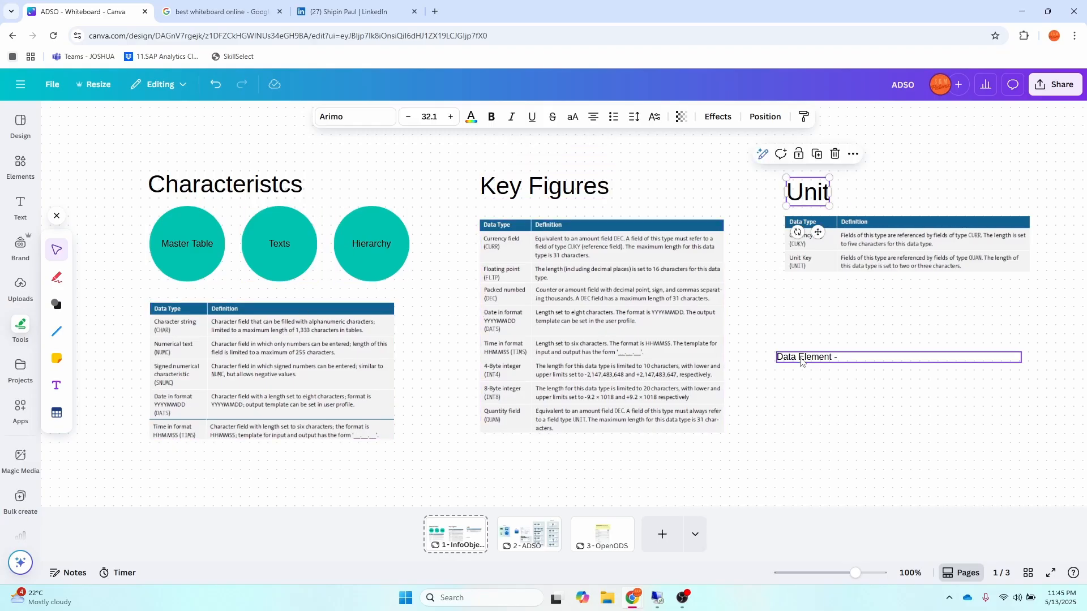
pyautogui.click(865, 360)
pyautogui.press('Delete')
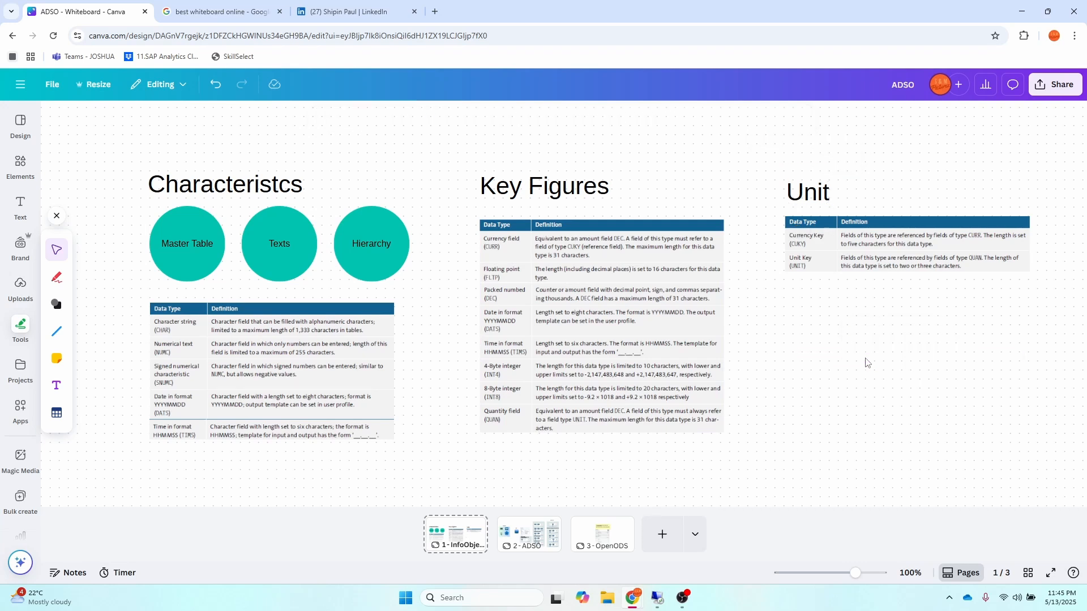
# Add a yellow sticky note and move it below the Unit table.
pyautogui.click(57, 358)
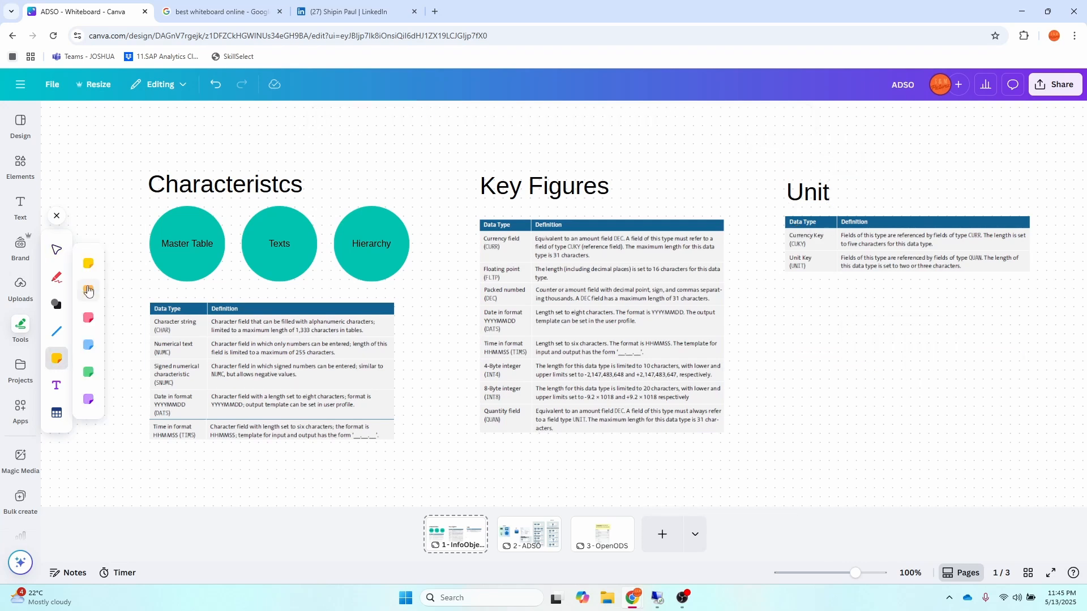
pyautogui.click(89, 263)
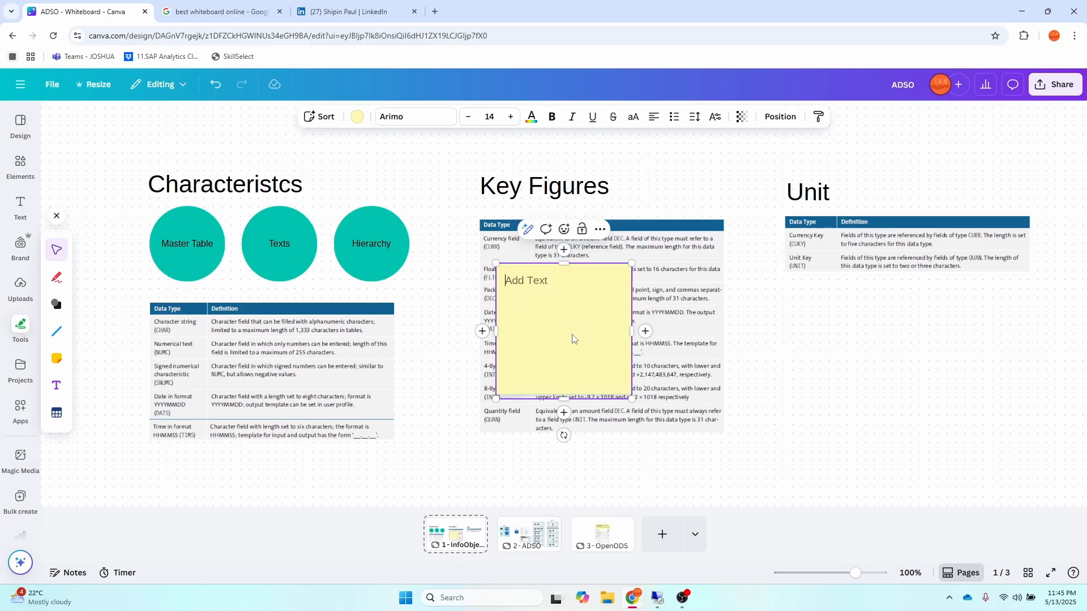
pyautogui.moveTo(578, 340); pyautogui.dragTo(822, 364)
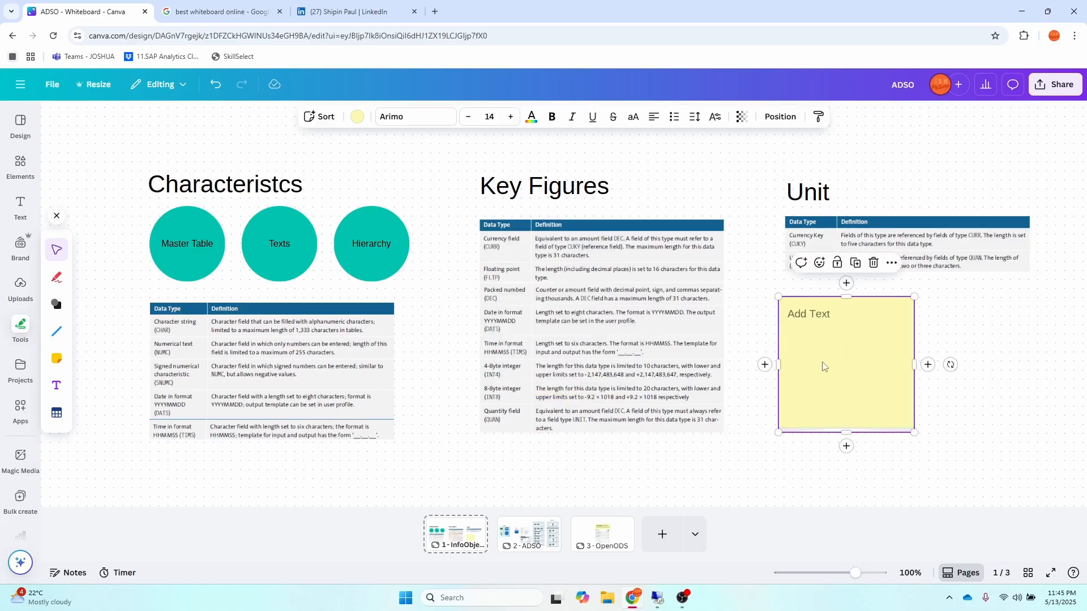
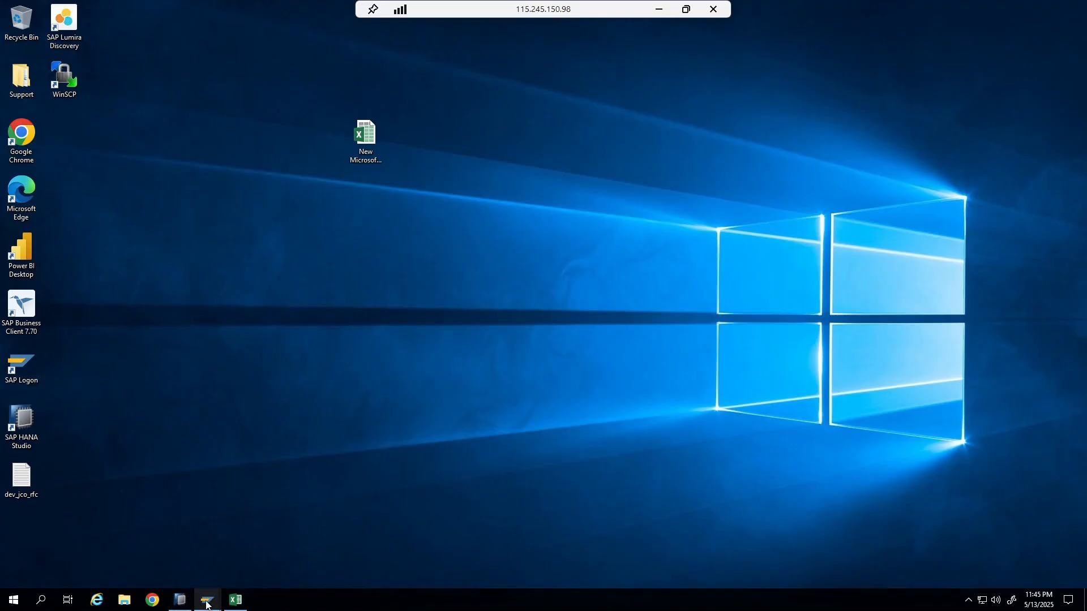
# Return to the ABAP Dictionary and open the SCARR database table for display.
pyautogui.moveTo(208, 606)
pyautogui.click(245, 554)
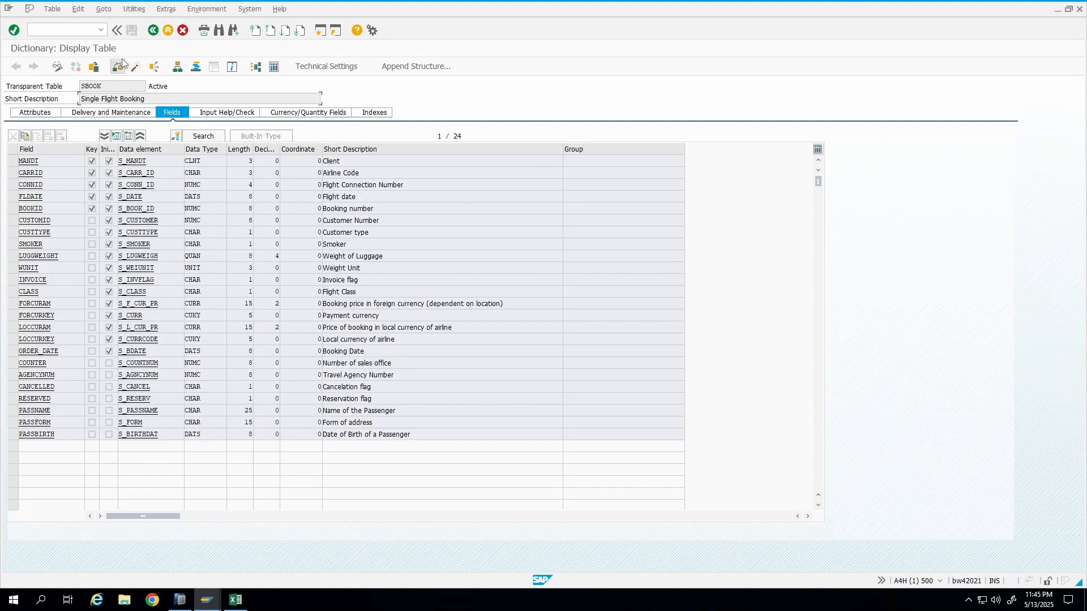
pyautogui.click(154, 31)
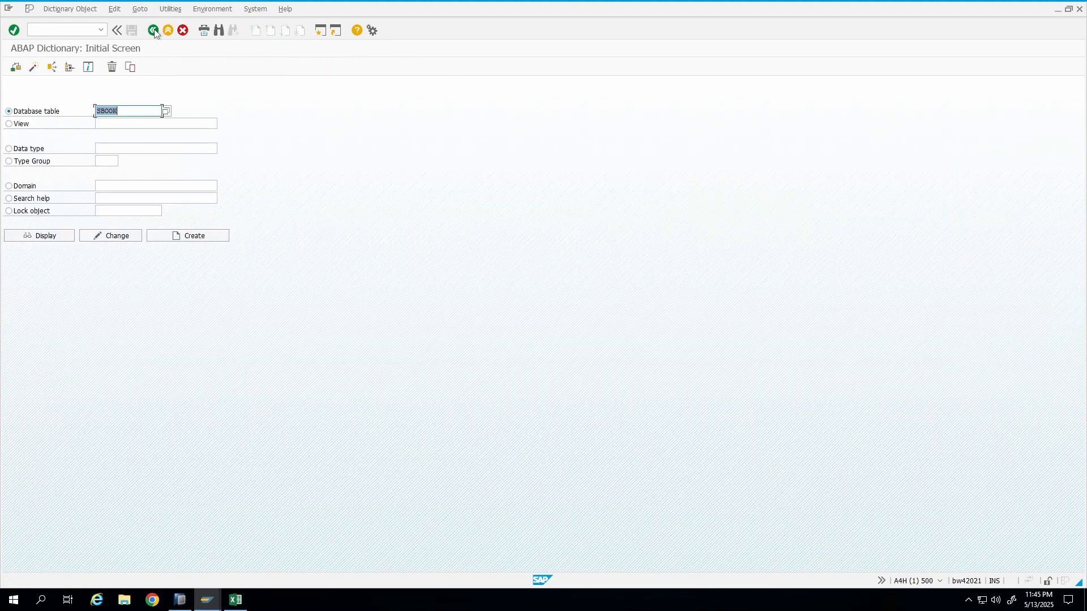
pyautogui.write('SCARR')
pyautogui.click(56, 237)
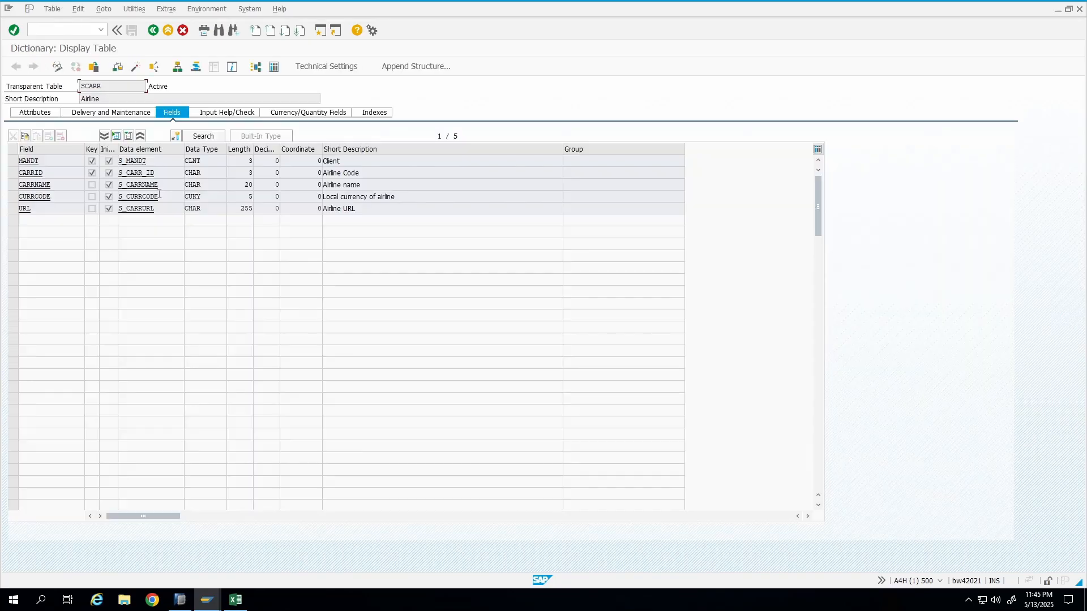
# Display the SCARR table's entries and examine the carrier ID and carrier name columns.
pyautogui.click(274, 67)
pyautogui.click(15, 67)
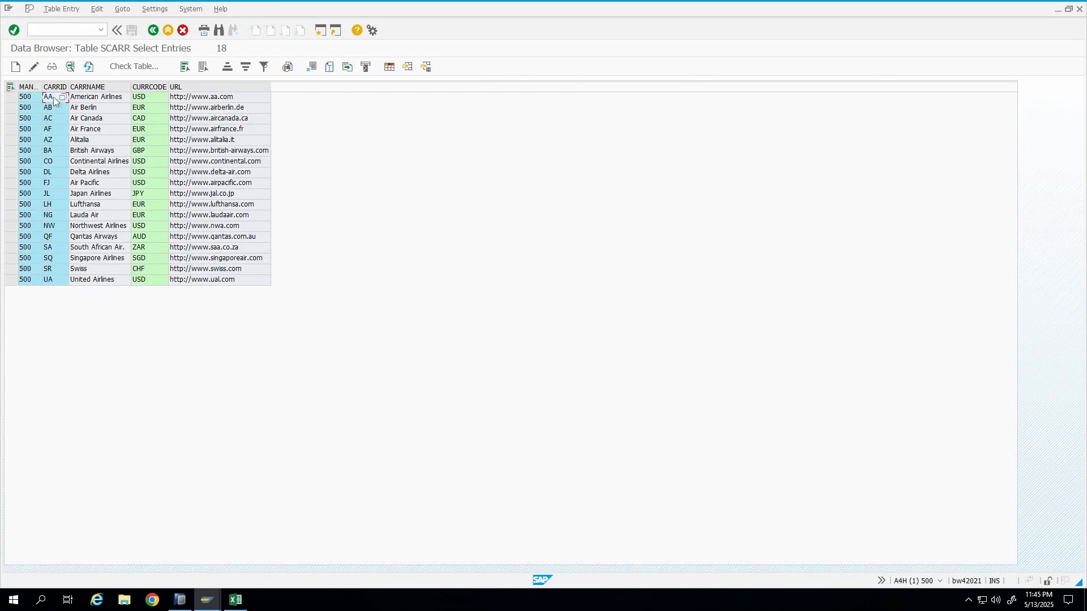
pyautogui.click(55, 86)
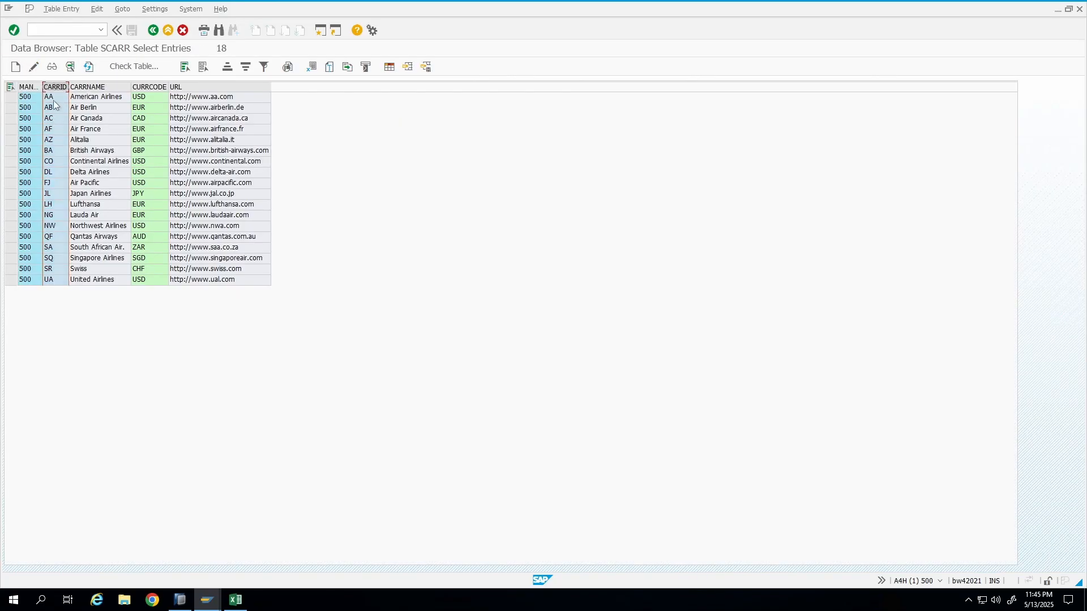
pyautogui.click(53, 97)
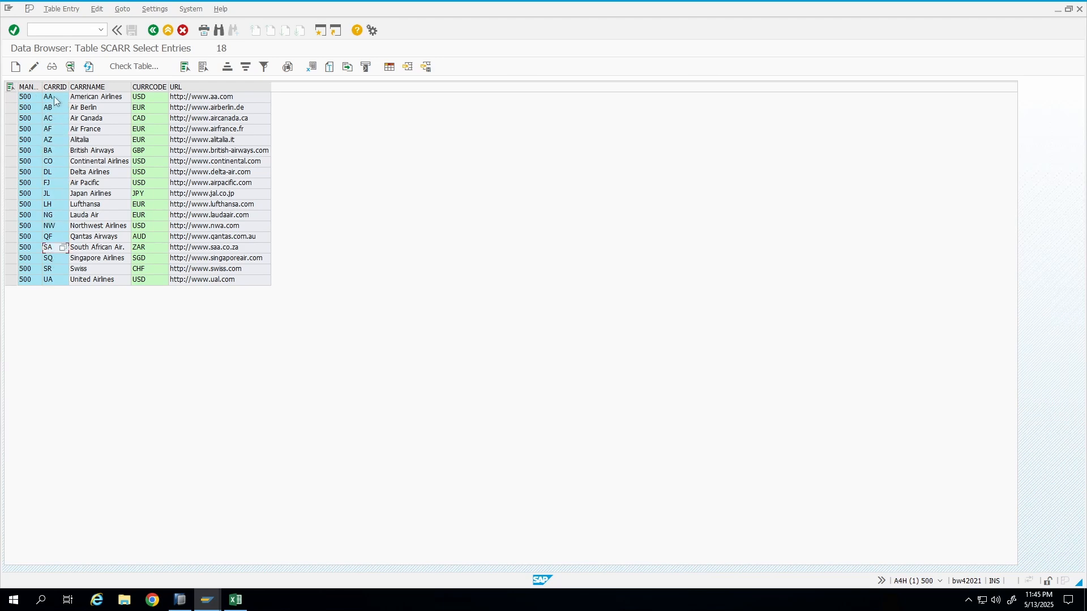
pyautogui.click(84, 86)
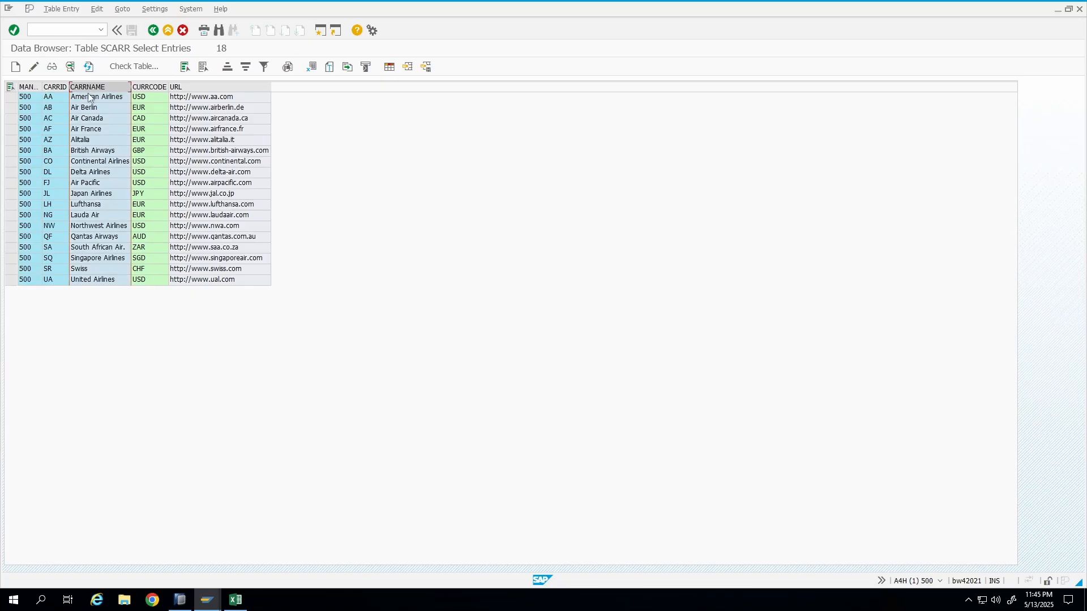
pyautogui.click(90, 99)
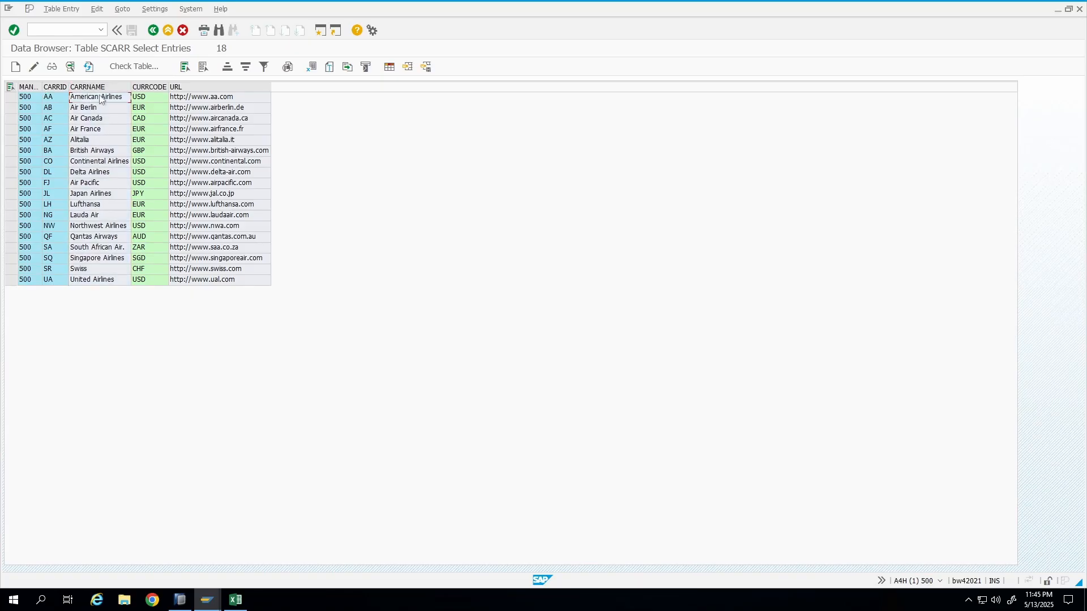
pyautogui.hotkey('alt', 'Tab')
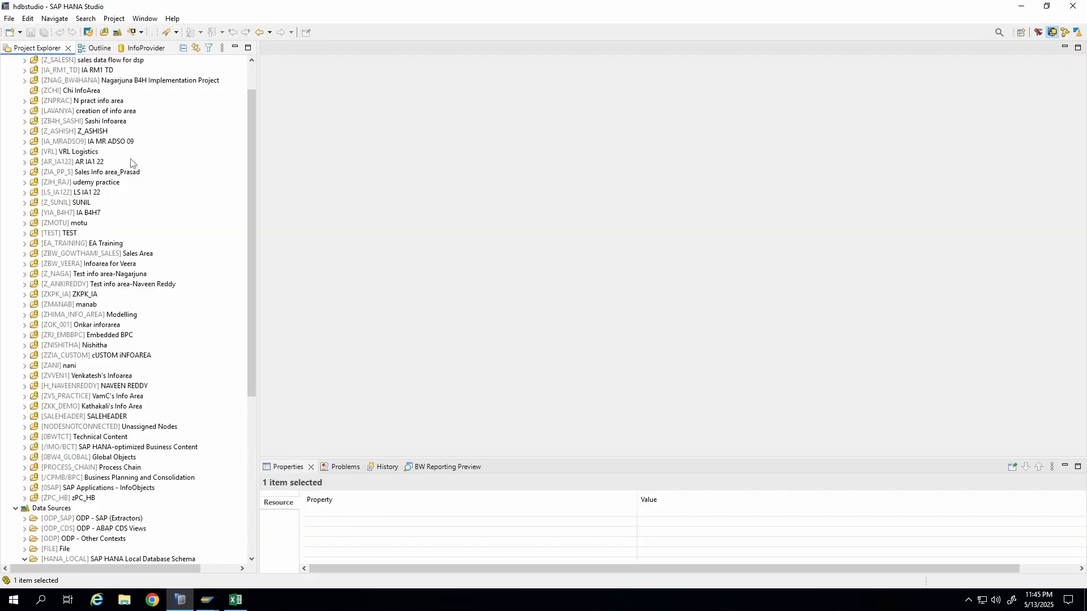
pyautogui.hotkey('alt', 'Tab')
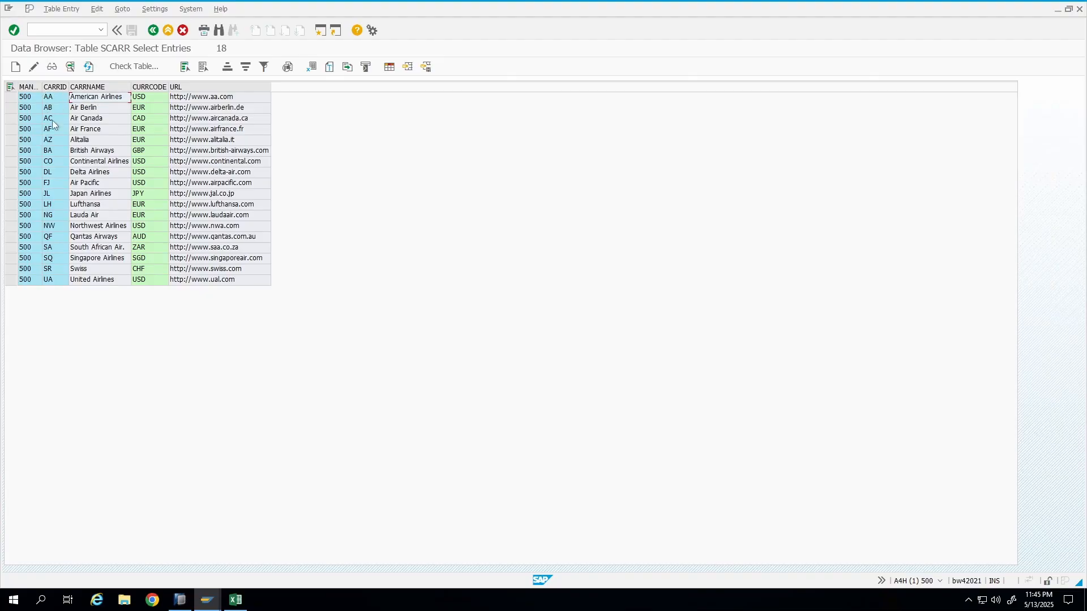
pyautogui.click(91, 119)
# Switch to the Canva whiteboard and review the characteristics and carrier field notes.
pyautogui.moveTo(600, 3)
pyautogui.click(659, 10)
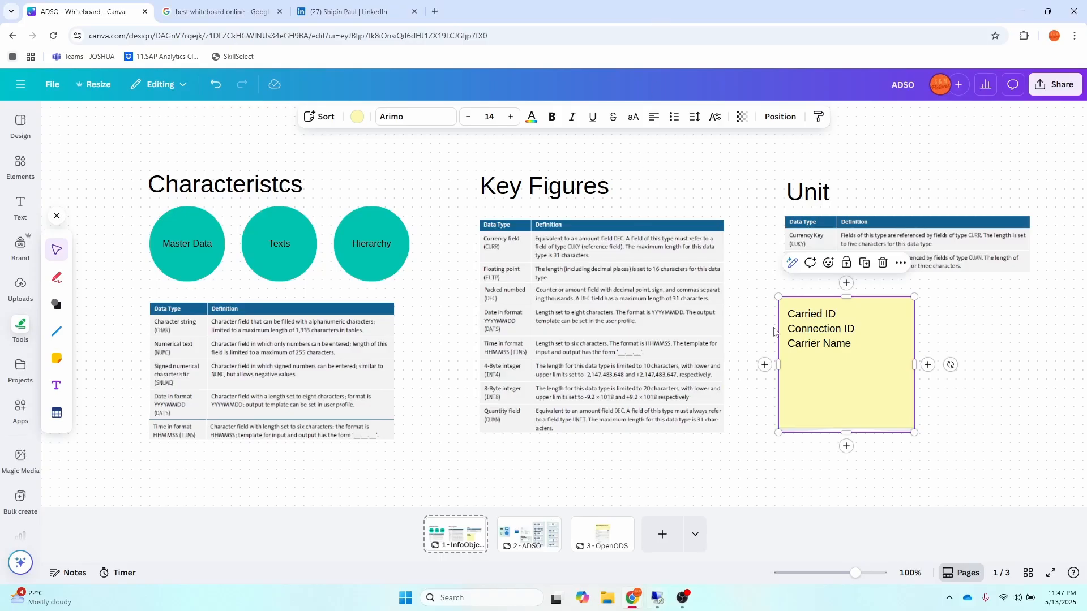
pyautogui.click(399, 254)
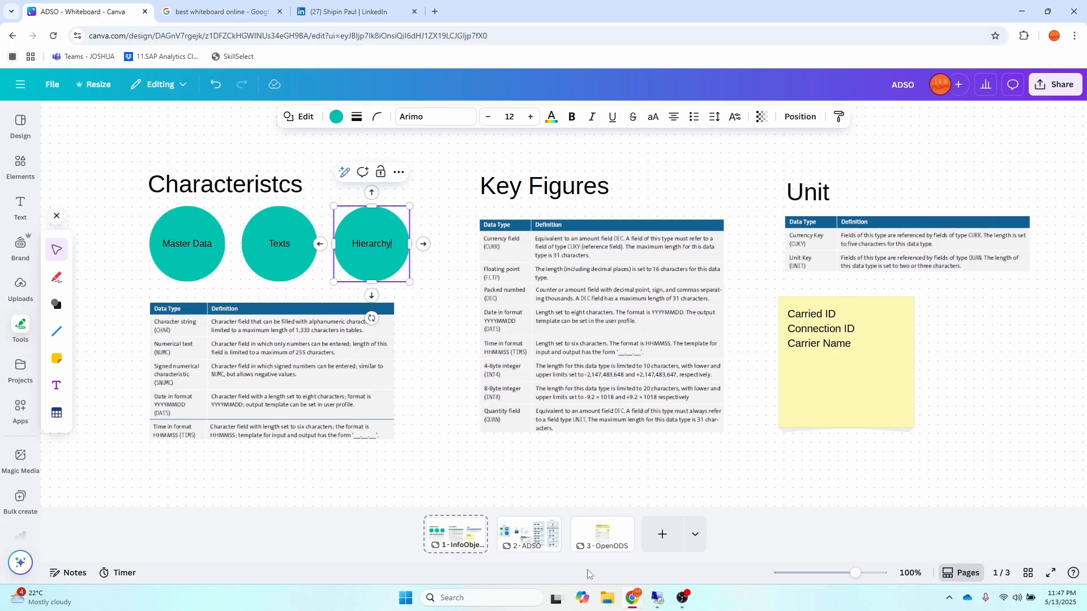
# Switch to the Excel worksheet and enter headers Carrier ID in G3 and URL of the ID in H3.
pyautogui.click(658, 596)
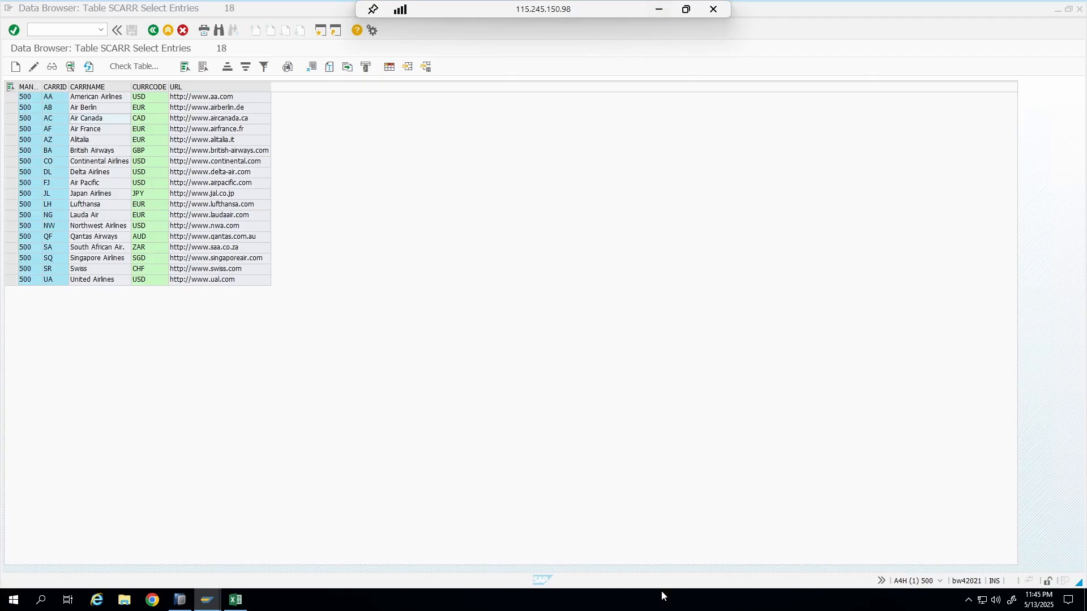
pyautogui.click(236, 599)
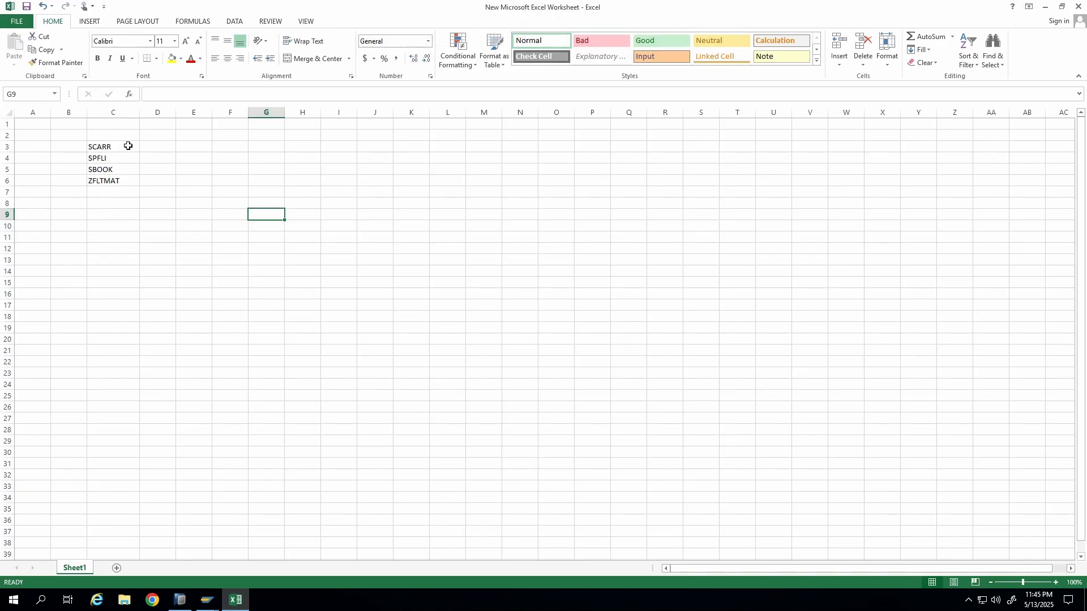
pyautogui.click(267, 146)
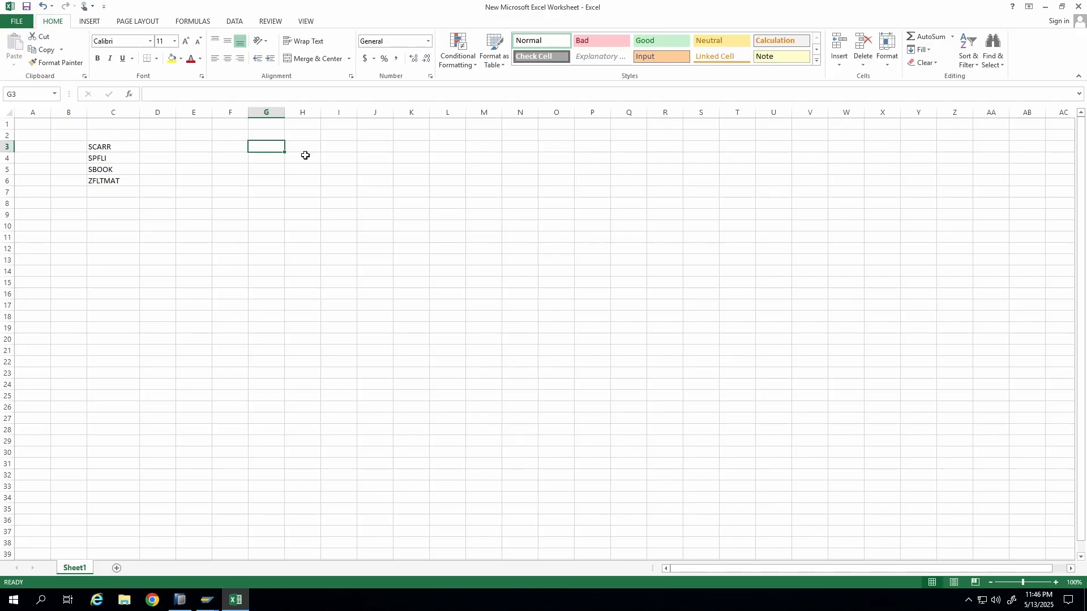
pyautogui.write('Carrier ID')
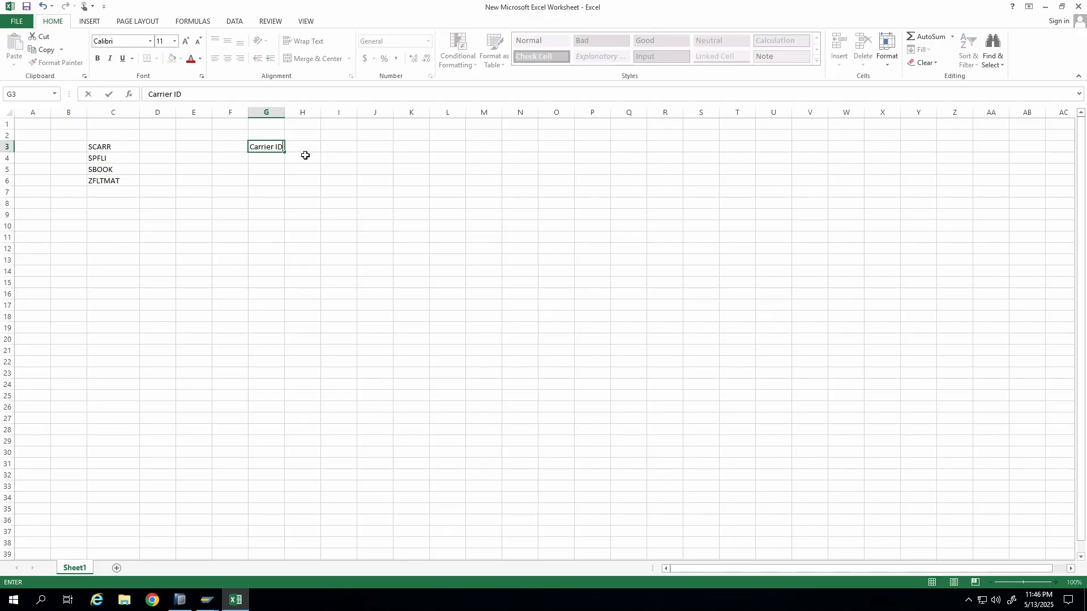
pyautogui.press('Tab')
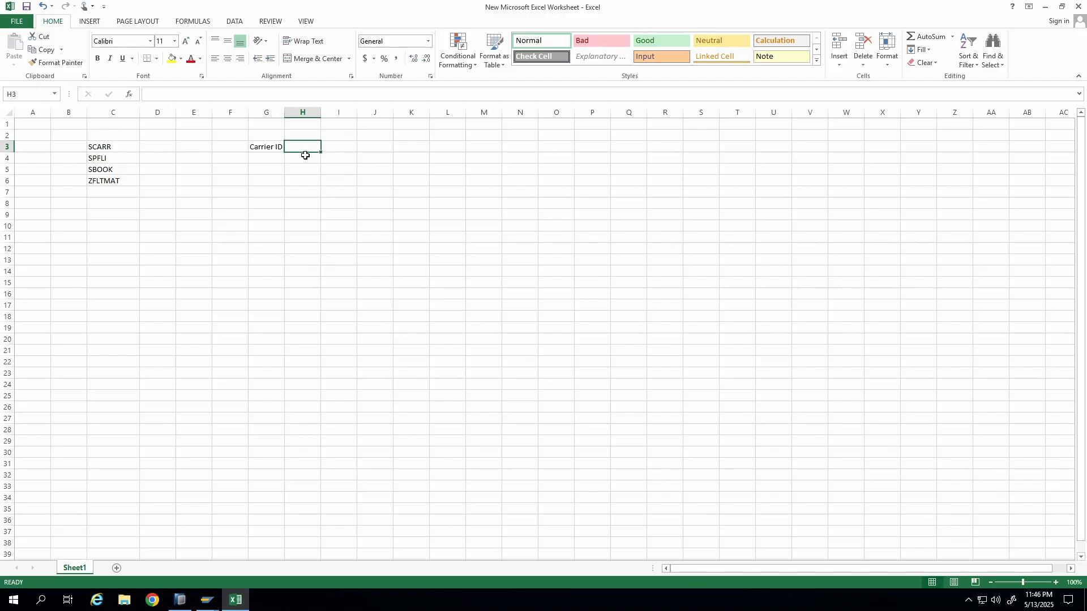
pyautogui.write('URL of the ID')
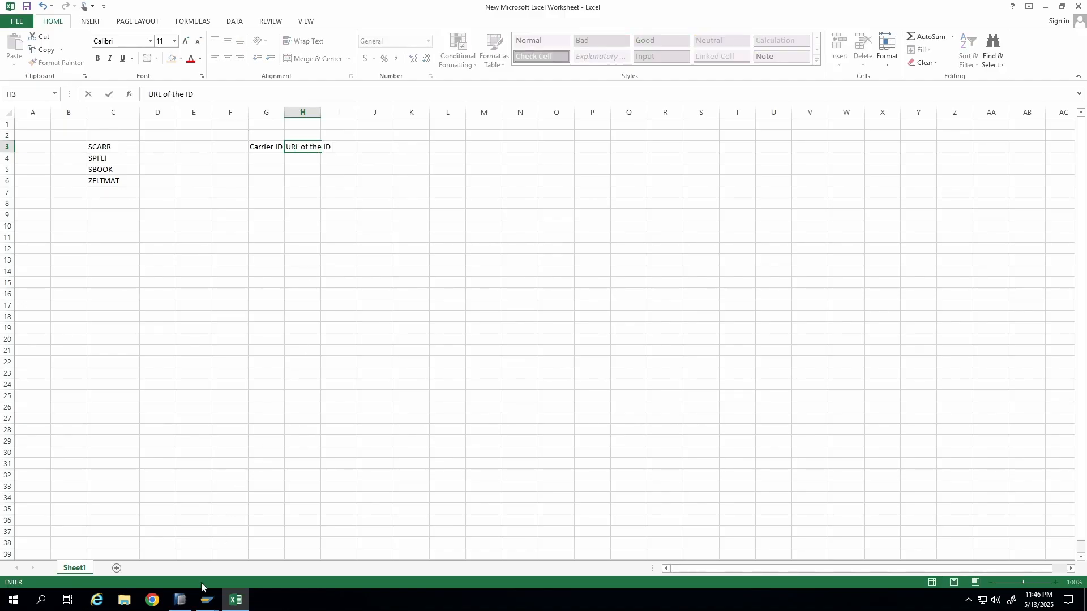
# Enter the header Curr Code in cell I3.
pyautogui.moveTo(207, 599)
pyautogui.click(220, 562)
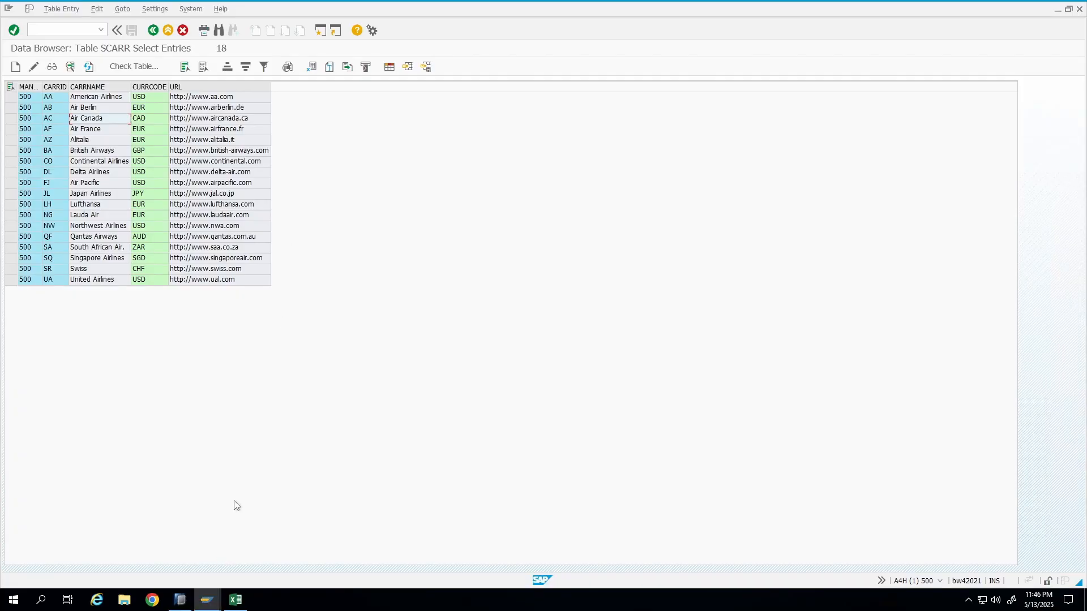
pyautogui.click(1057, 9)
pyautogui.click(333, 161)
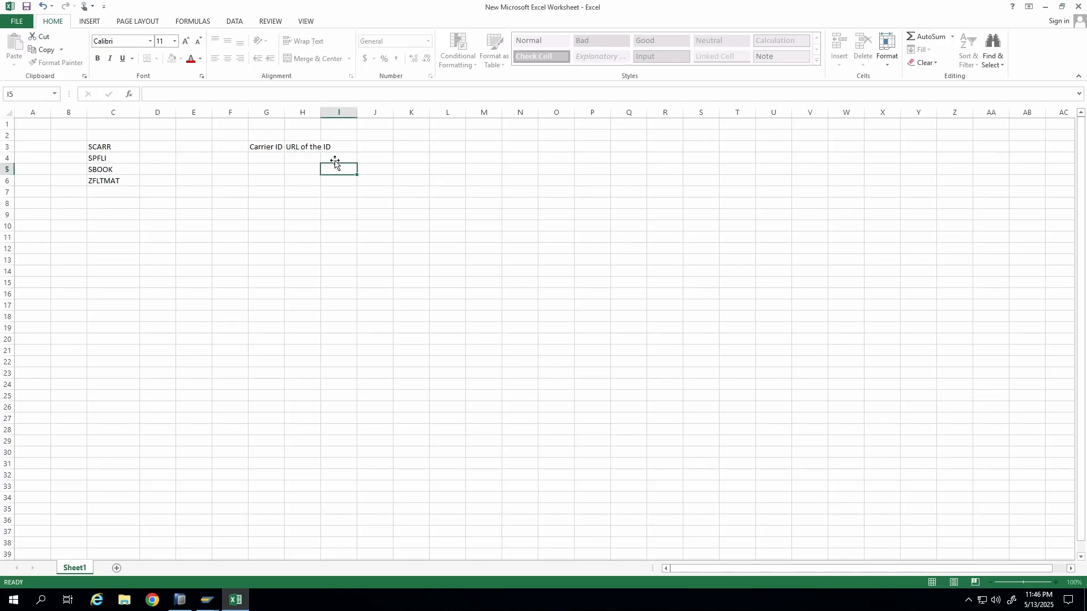
pyautogui.click(341, 148)
pyautogui.write('Cur')
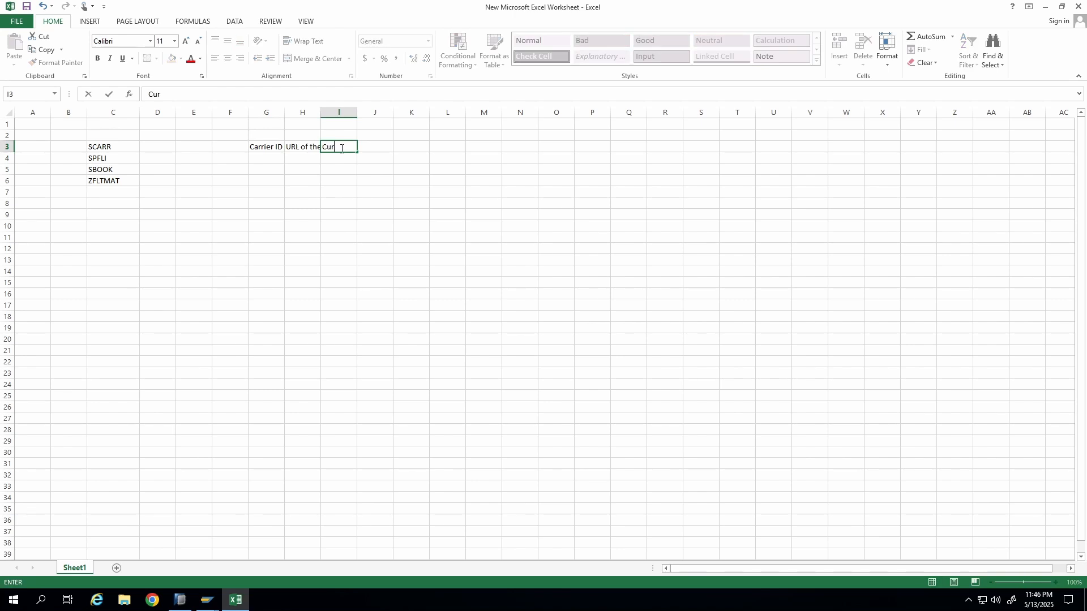
pyautogui.write('r Cdeode')
pyautogui.click(374, 180)
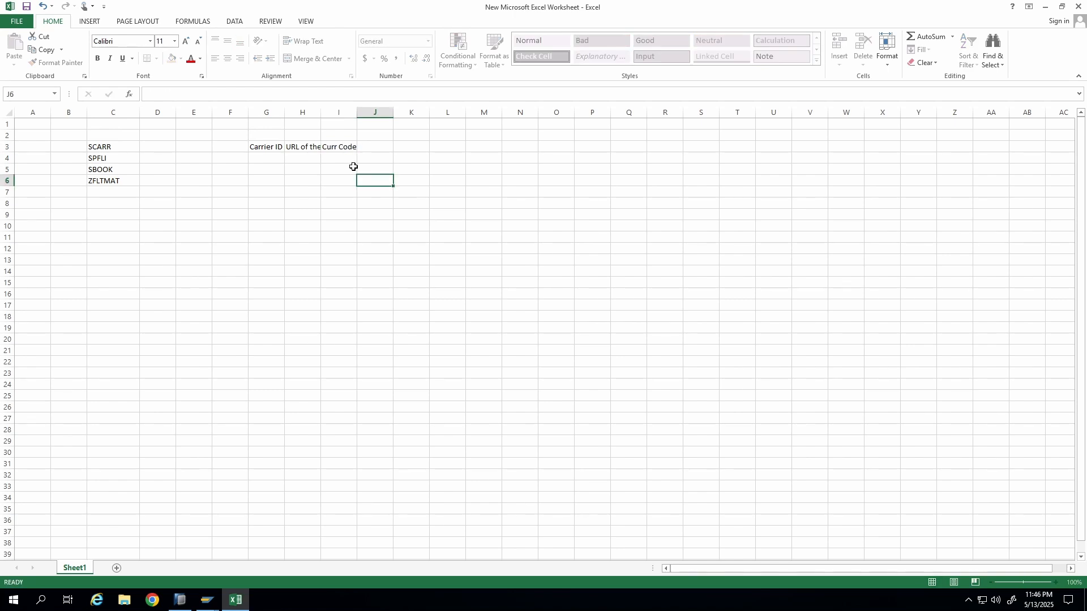
# Widen columns G to I and enter the title Master Data in cell G2.
pyautogui.moveTo(285, 112); pyautogui.dragTo(405, 112)
pyautogui.moveTo(271, 137); pyautogui.dragTo(376, 138)
pyautogui.write('Master Data')
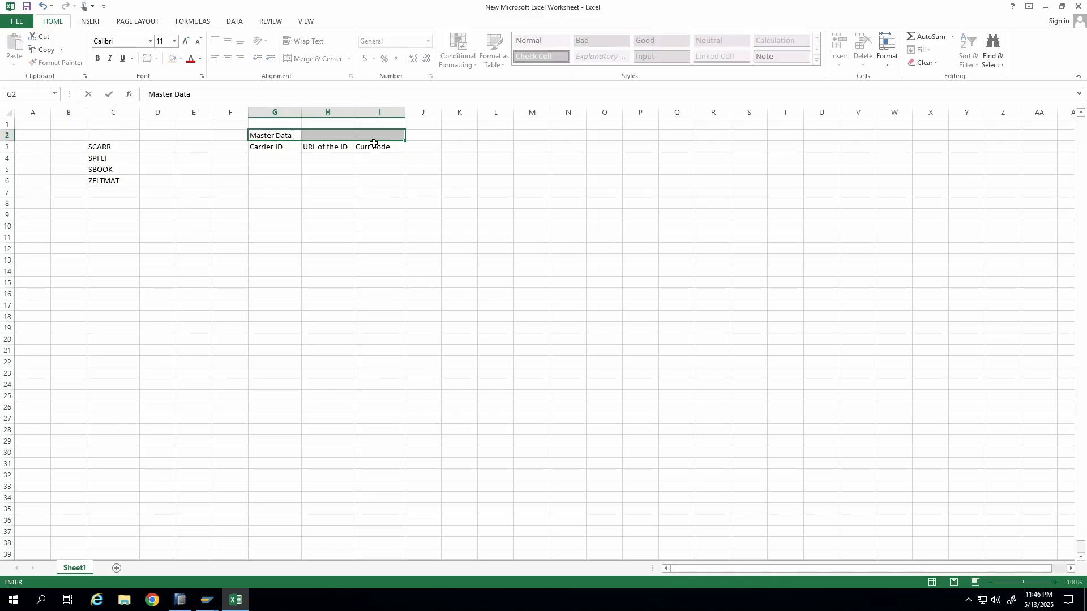
pyautogui.click(413, 215)
# Merge and center the Master Data title across G2:I2 and fill it yellow.
pyautogui.moveTo(273, 137); pyautogui.dragTo(369, 132)
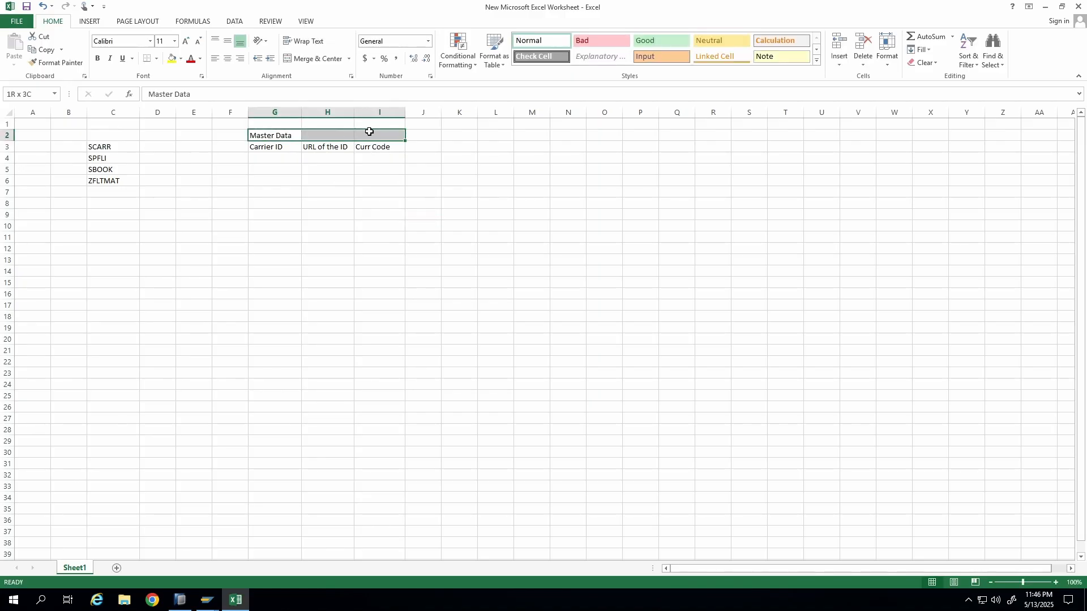
pyautogui.click(313, 59)
pyautogui.click(373, 202)
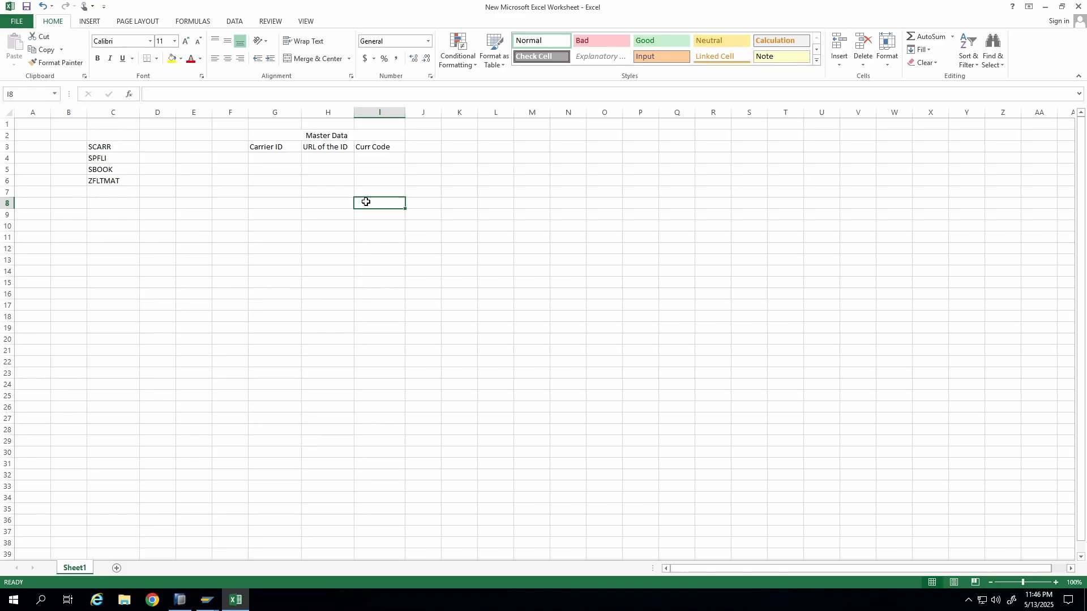
pyautogui.click(312, 137)
pyautogui.click(171, 59)
pyautogui.click(427, 282)
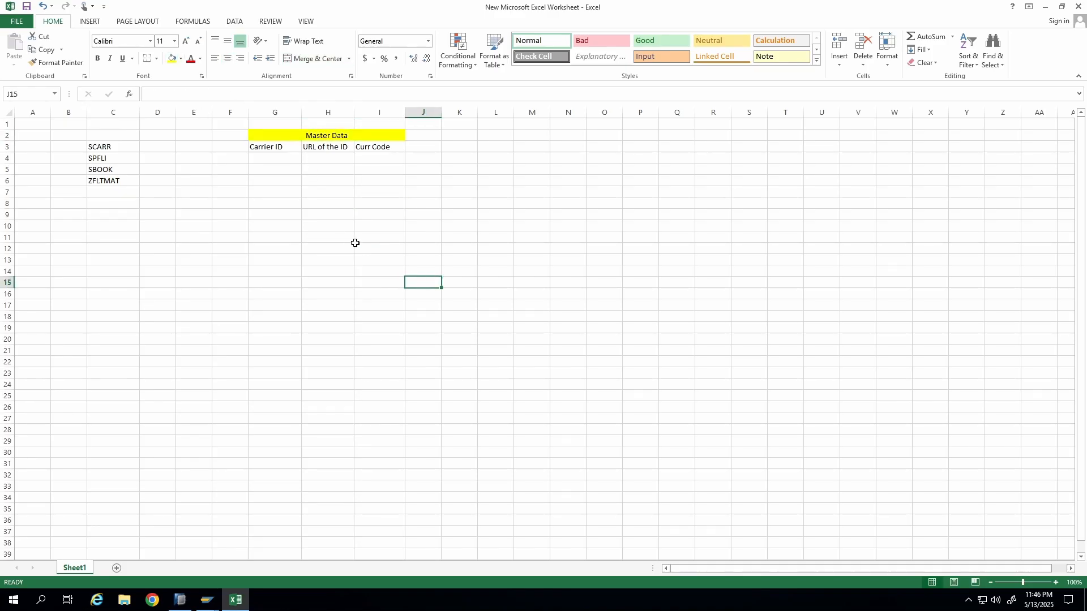
# Copy the Master Data header block to cell K2 and autofit column L.
pyautogui.moveTo(263, 141); pyautogui.dragTo(346, 147)
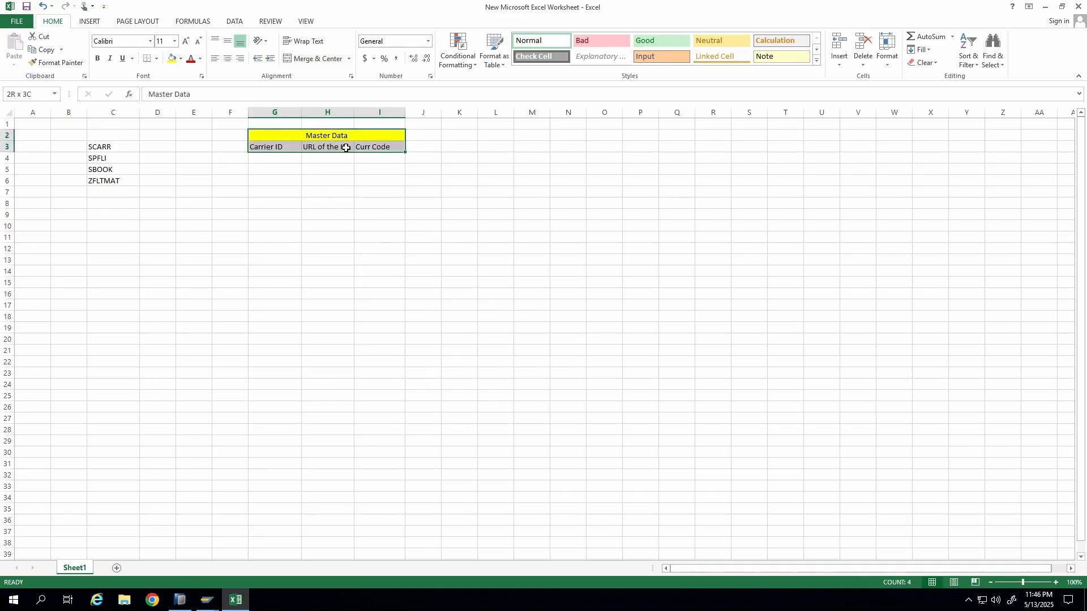
pyautogui.hotkey('ctrl', 'c')
pyautogui.click(465, 133)
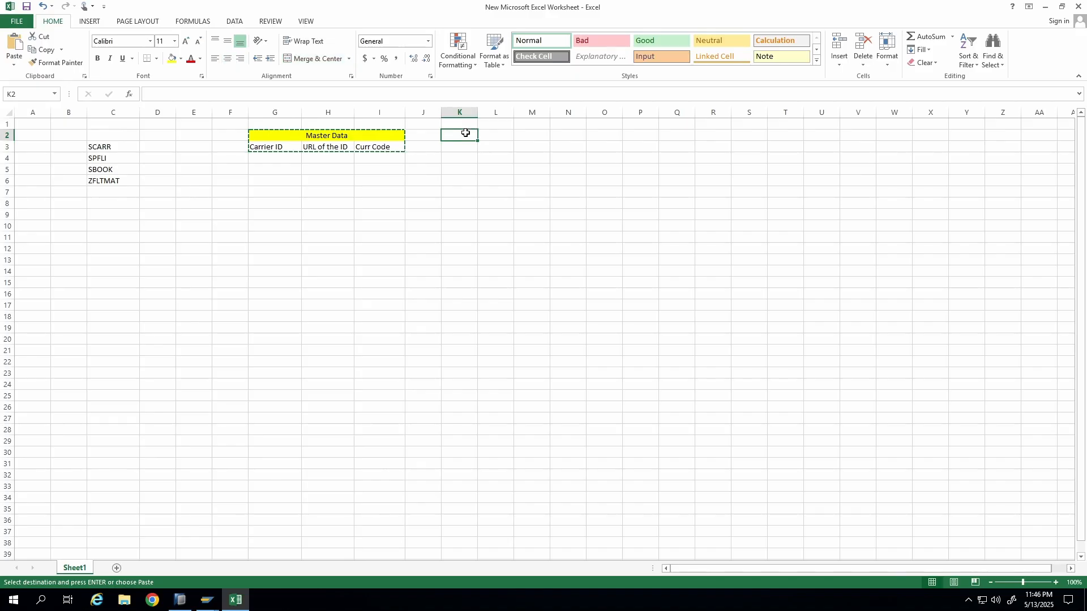
pyautogui.hotkey('ctrl', 'v')
pyautogui.click(496, 180)
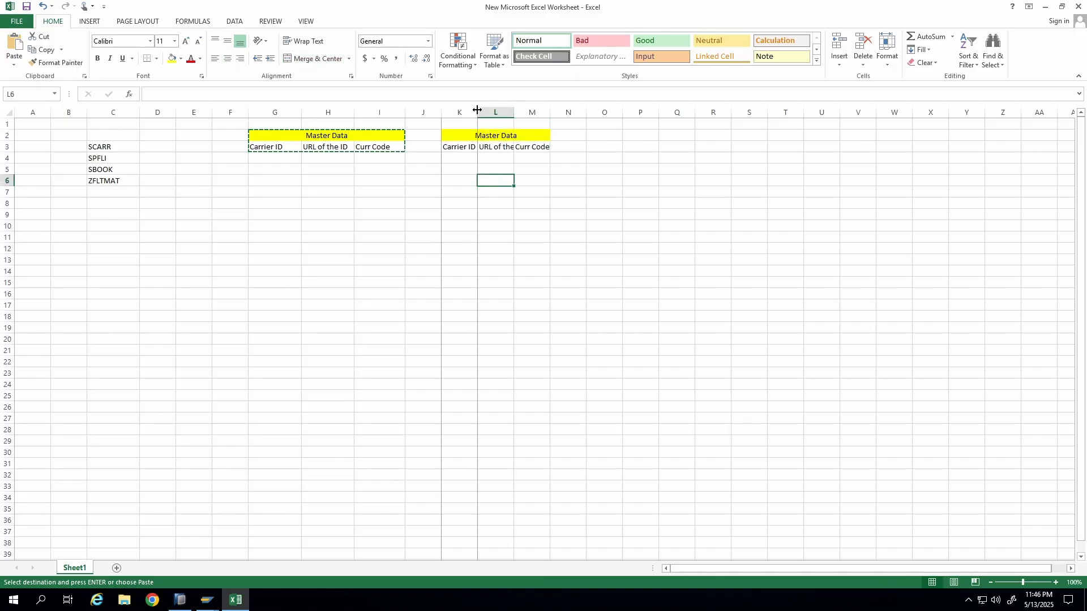
pyautogui.doubleClick(514, 111)
# Replace the copied URL and currency headers with Carrier Name in cell L3.
pyautogui.click(517, 147)
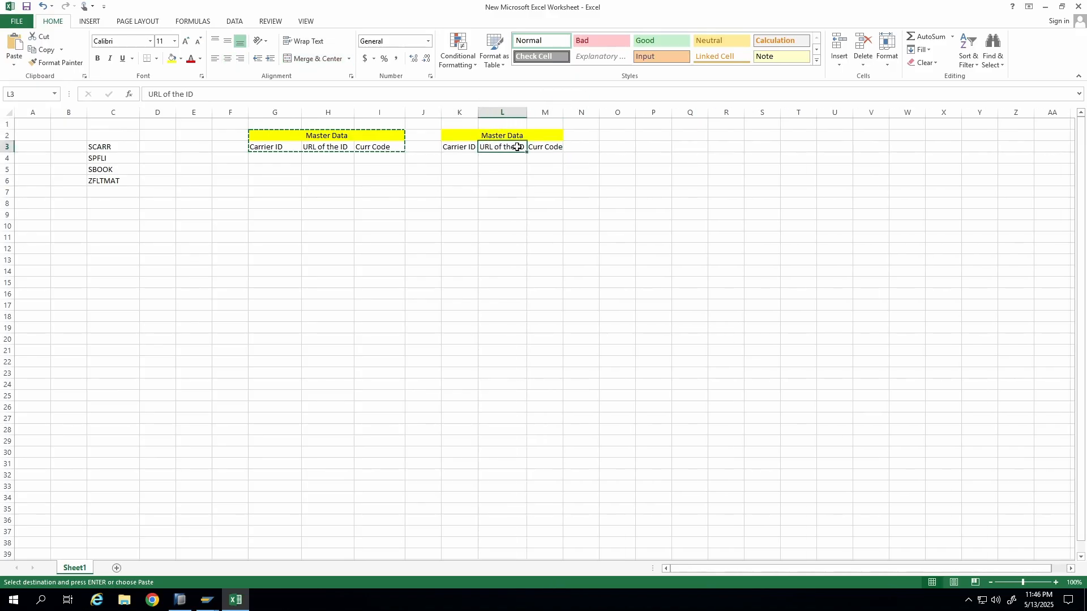
pyautogui.moveTo(517, 147); pyautogui.dragTo(546, 147)
pyautogui.press('Delete')
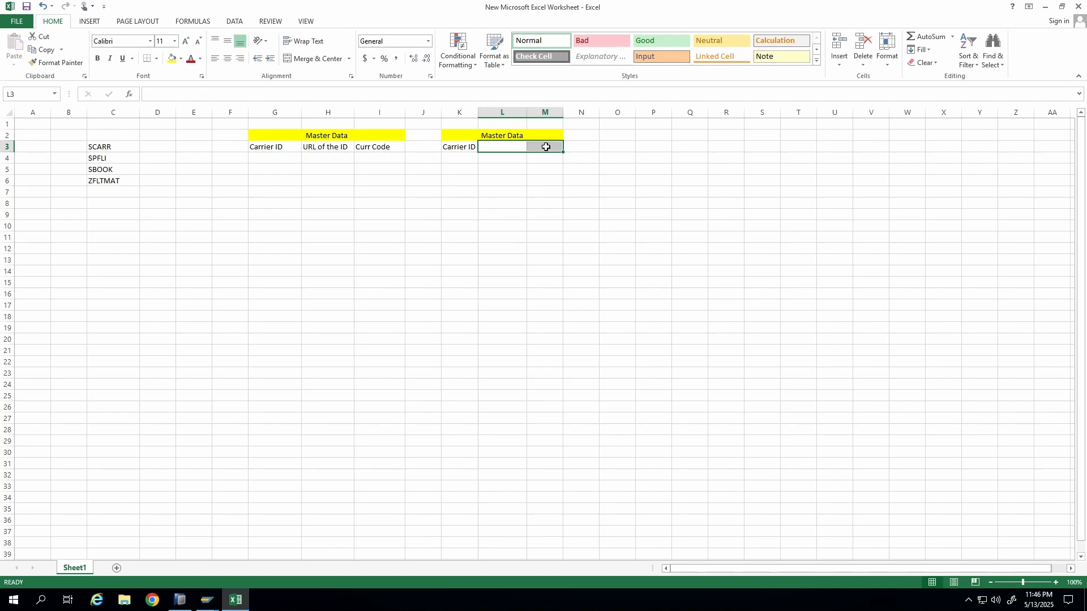
pyautogui.press('Right')
pyautogui.press('Left')
pyautogui.write('Ca')
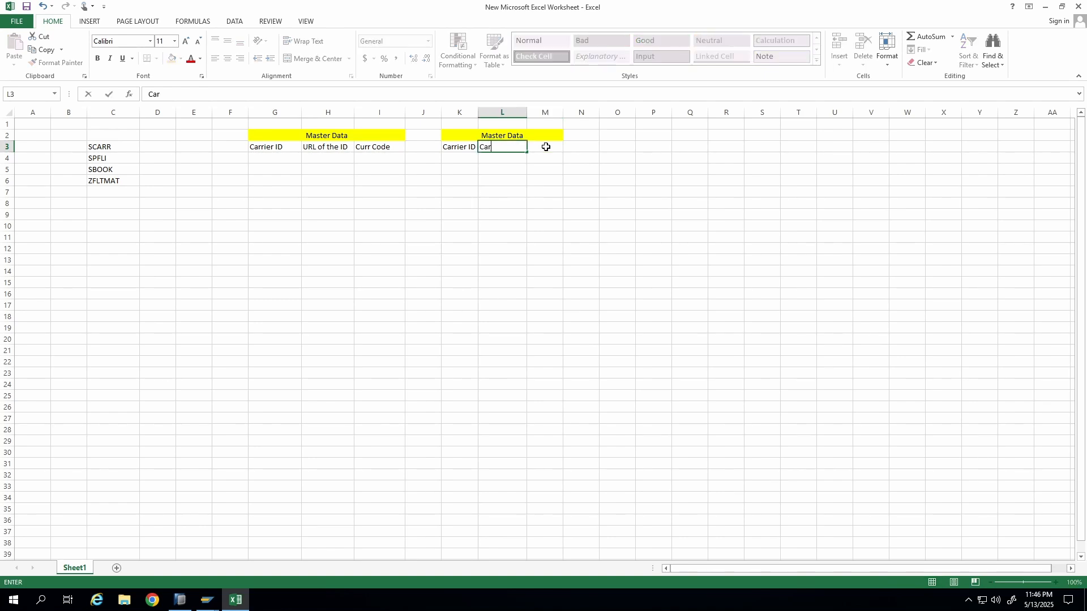
pyautogui.write('rrier Name')
# Rename the copied block's title to Text Data.
pyautogui.press('Up')
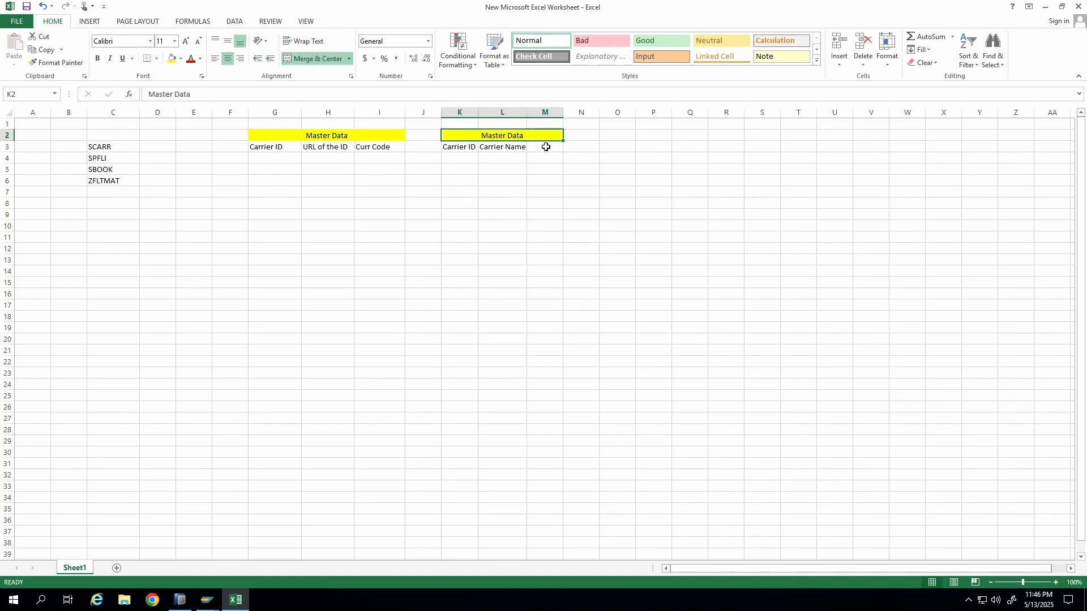
pyautogui.press('Delete')
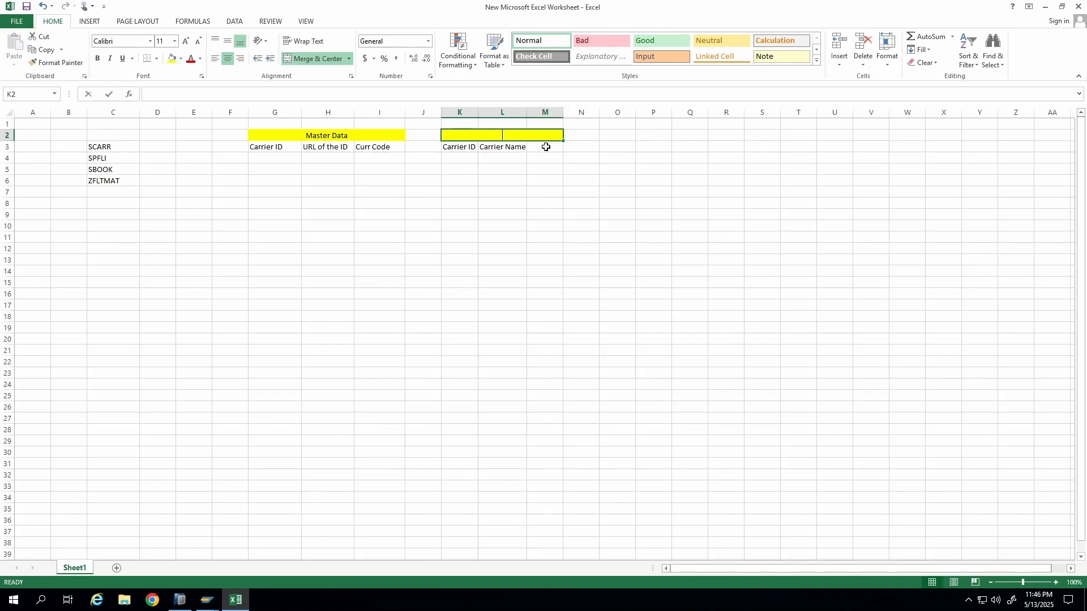
pyautogui.write('Text Data')
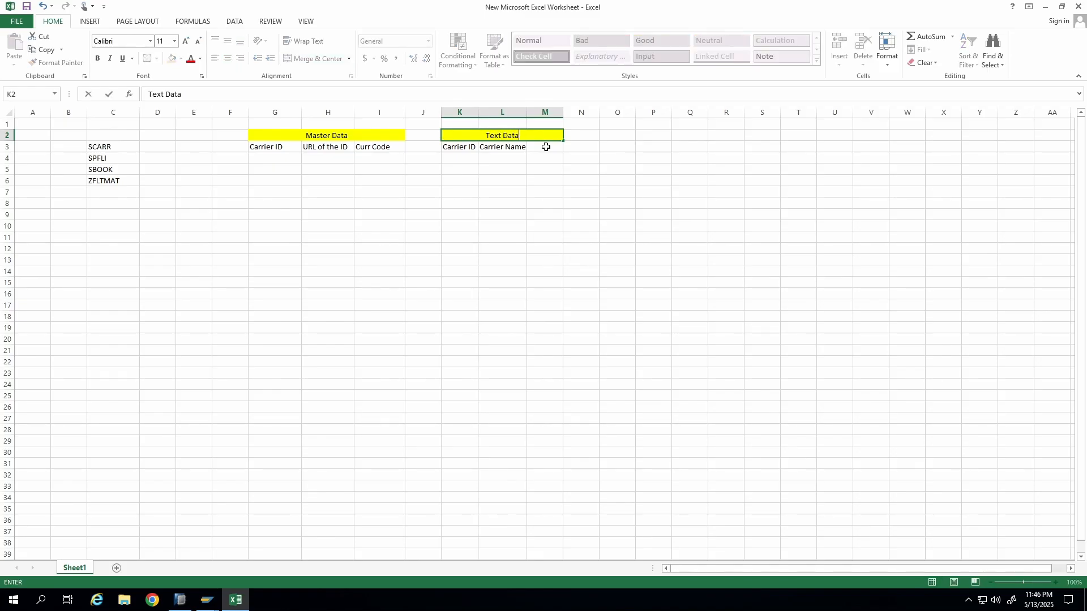
pyautogui.press('Return')
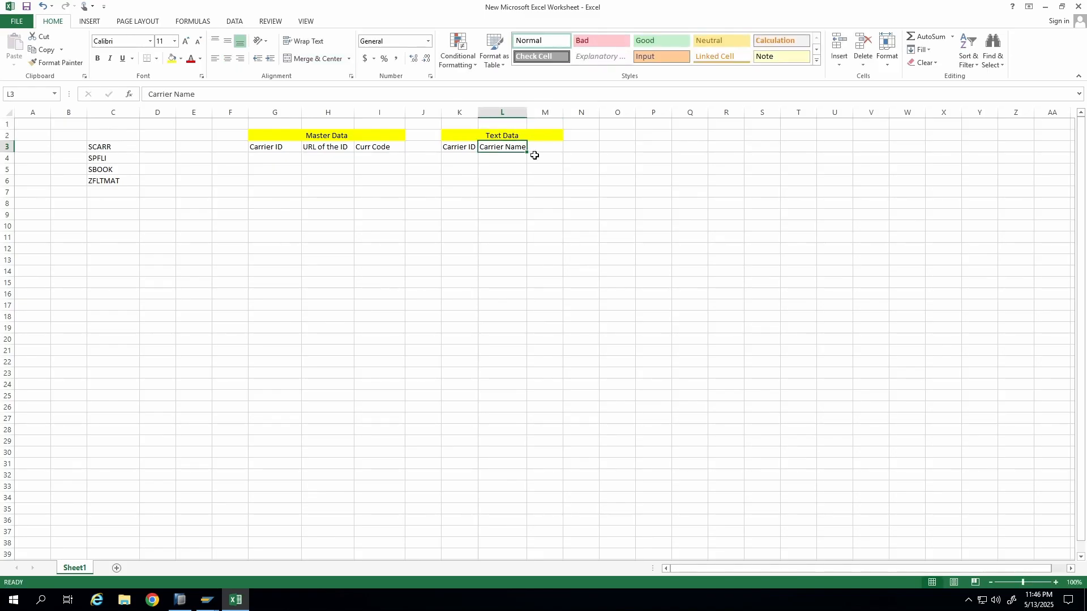
# Clear the contents of column M beside the Text Data block.
pyautogui.click(545, 112)
pyautogui.rightClick(548, 113)
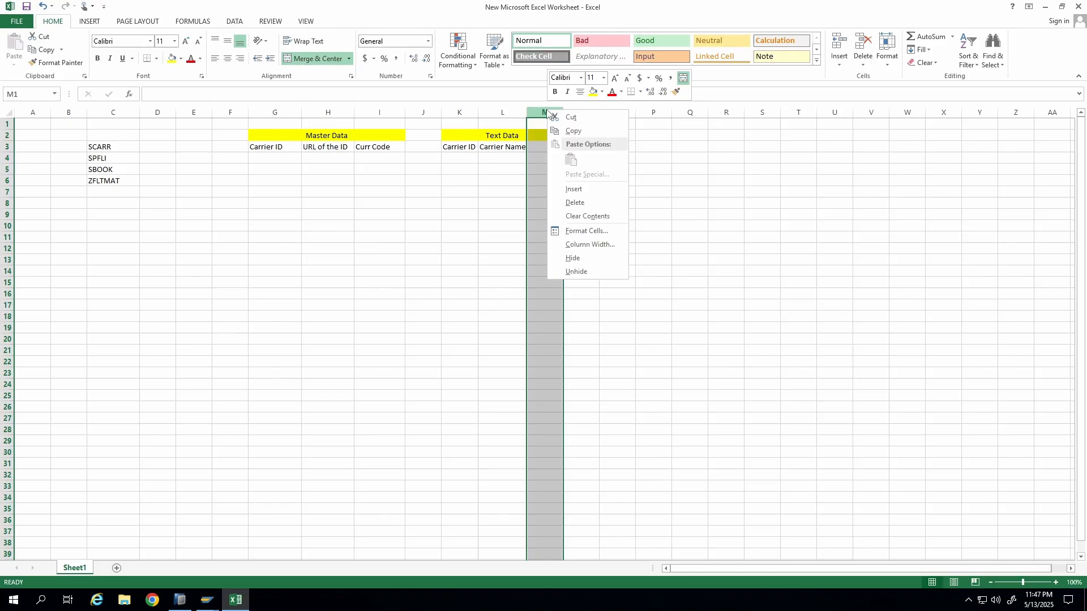
pyautogui.click(581, 218)
# Copy the Text Data header block to cell N2.
pyautogui.click(486, 161)
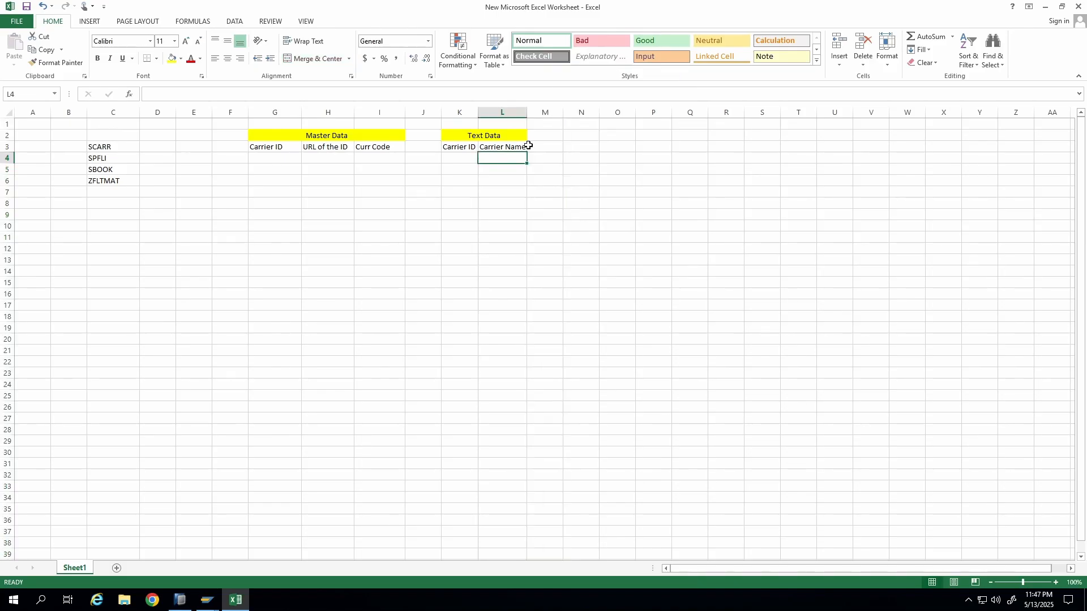
pyautogui.moveTo(461, 148); pyautogui.dragTo(512, 148)
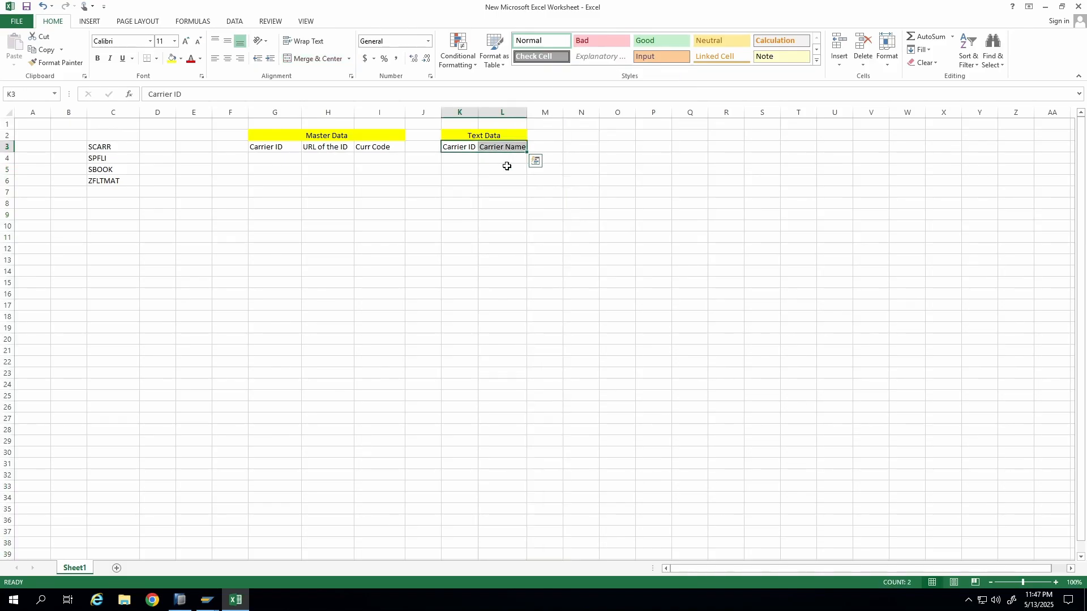
pyautogui.click(502, 204)
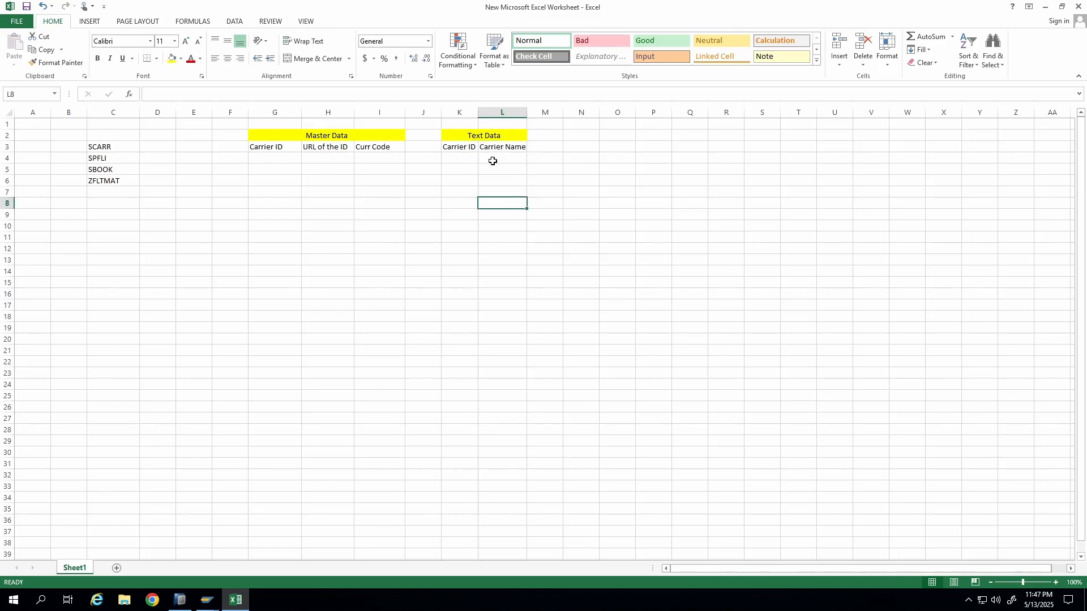
pyautogui.moveTo(489, 136); pyautogui.dragTo(492, 146)
pyautogui.click(565, 166)
pyautogui.hotkey('ctrl', 'c')
pyautogui.click(599, 138)
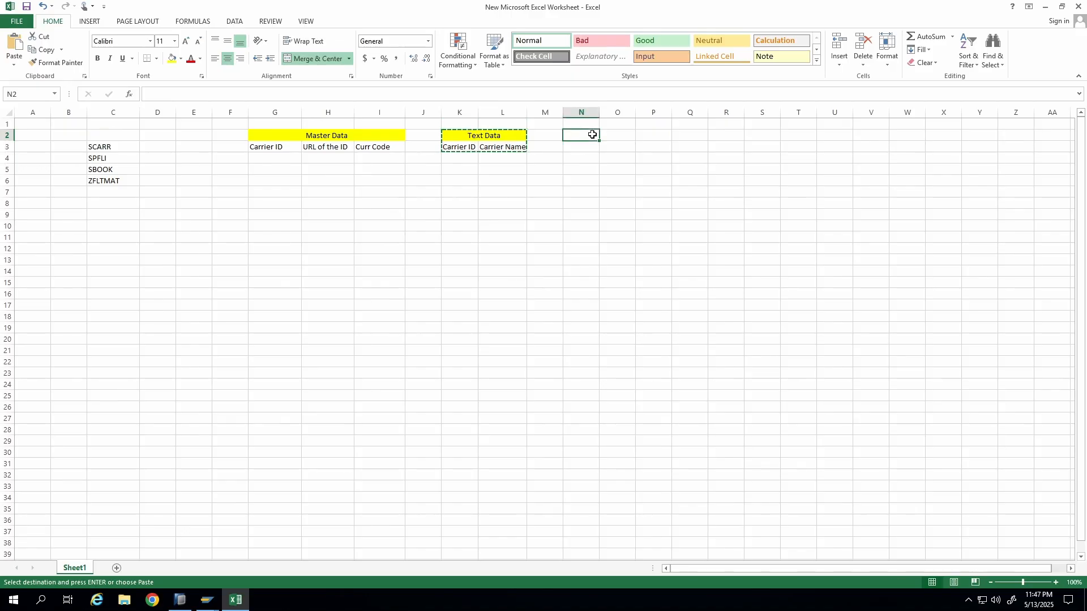
pyautogui.hotkey('ctrl', 'v')
pyautogui.click(598, 136)
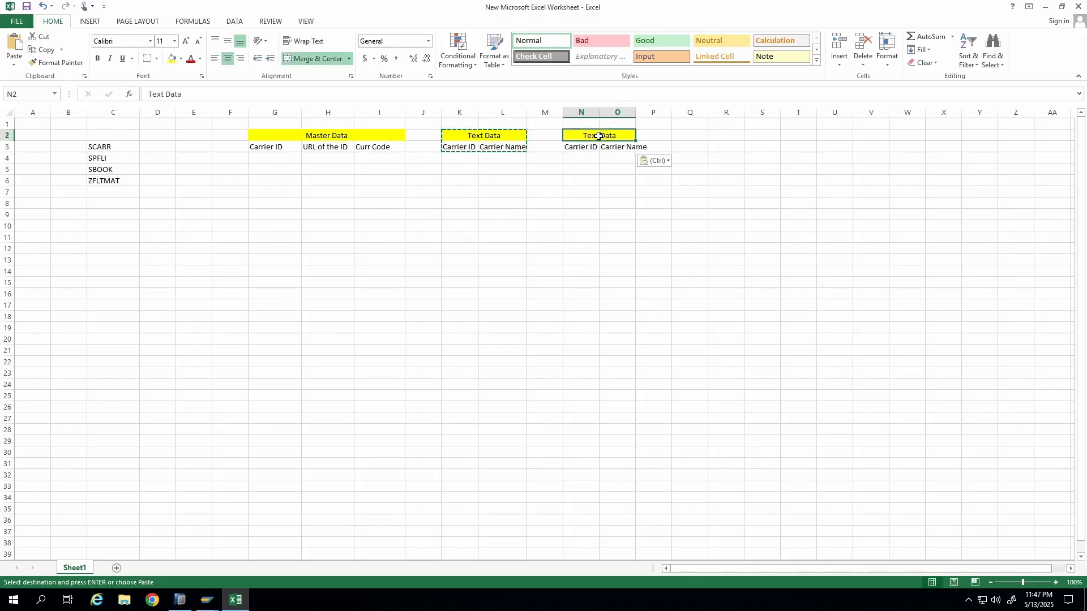
# Rename the copied block's title to Hierarchy Data.
pyautogui.write('Hierarh')
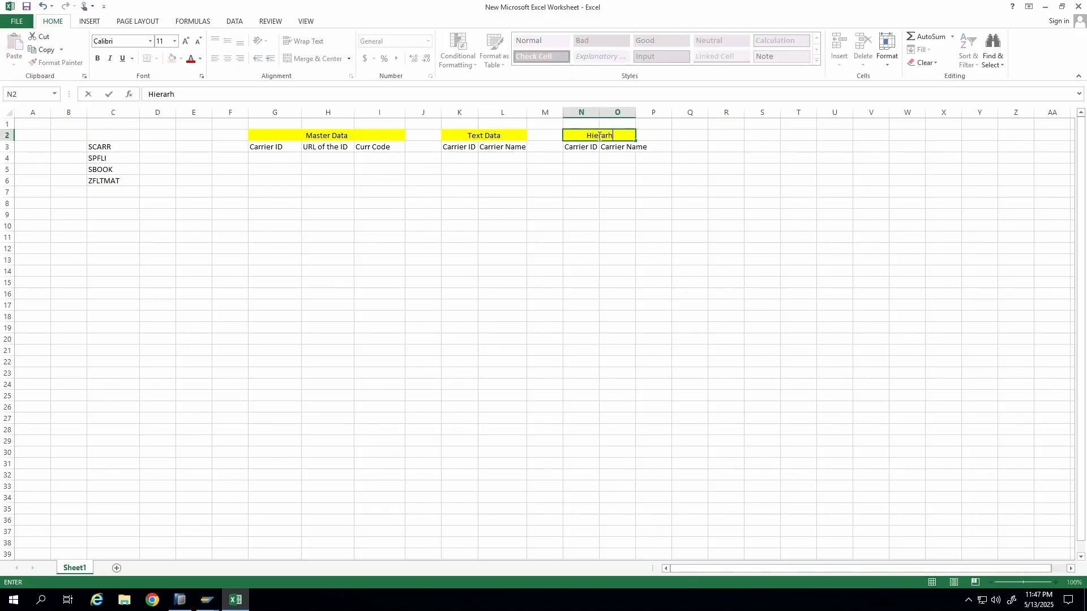
pyautogui.press('BackSpace')
pyautogui.write('chy Data')
pyautogui.press('Return')
# Set the Hierarchy Data headers to Country in N3 and Carrier ID in O3.
pyautogui.press('Delete')
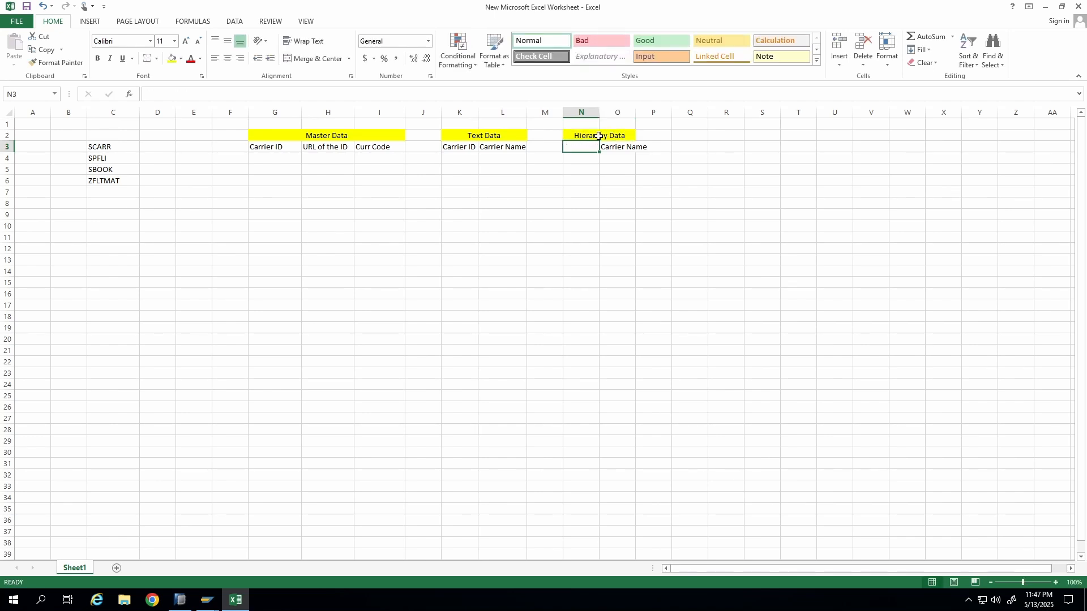
pyautogui.write('Cou')
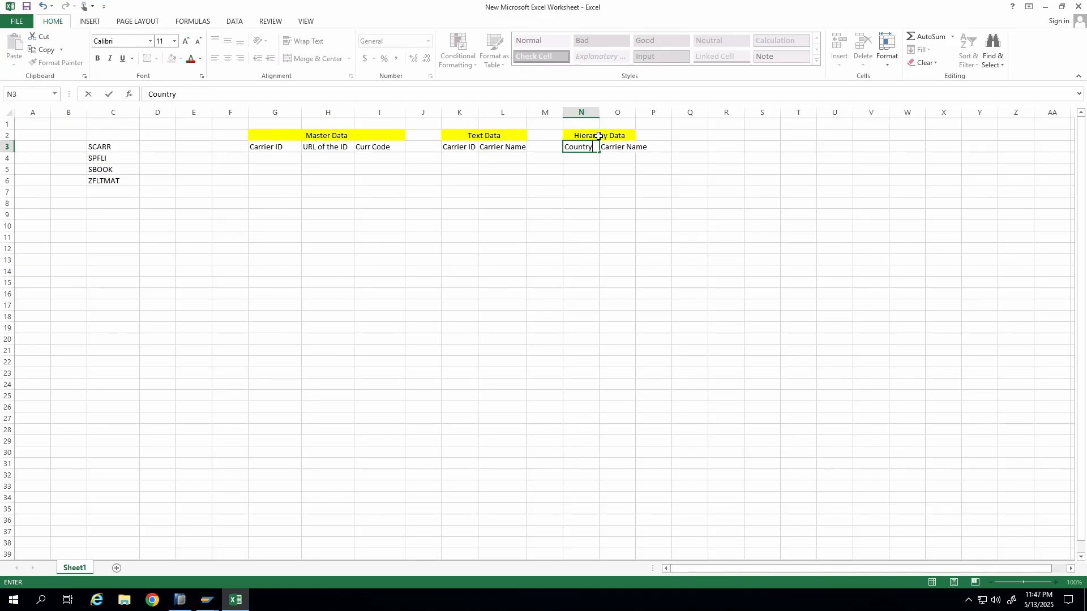
pyautogui.write('ntry')
pyautogui.press('Tab')
pyautogui.press('Delete')
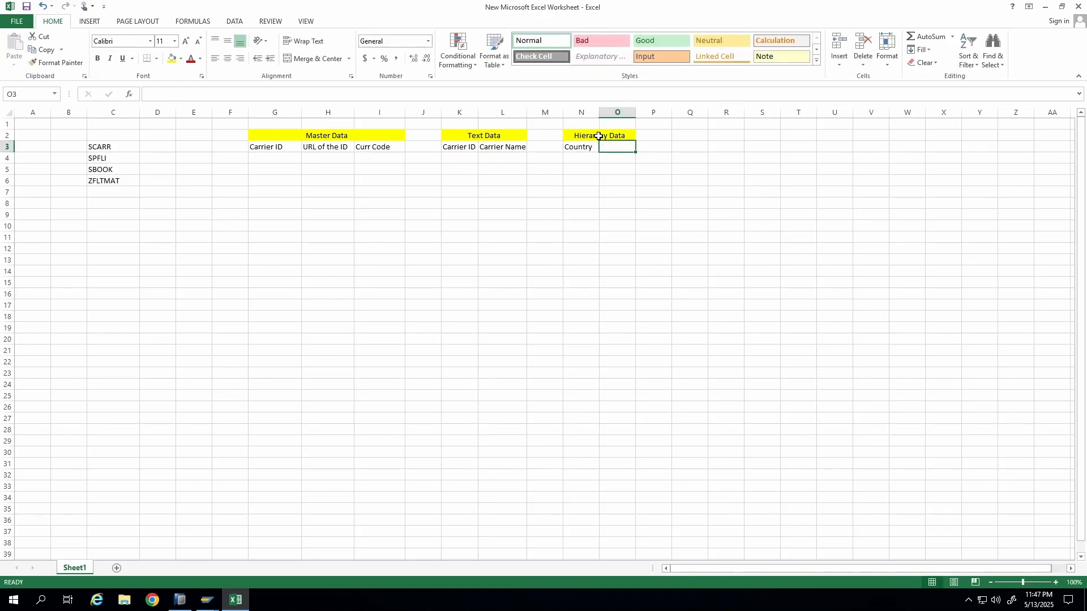
pyautogui.write('Carrier')
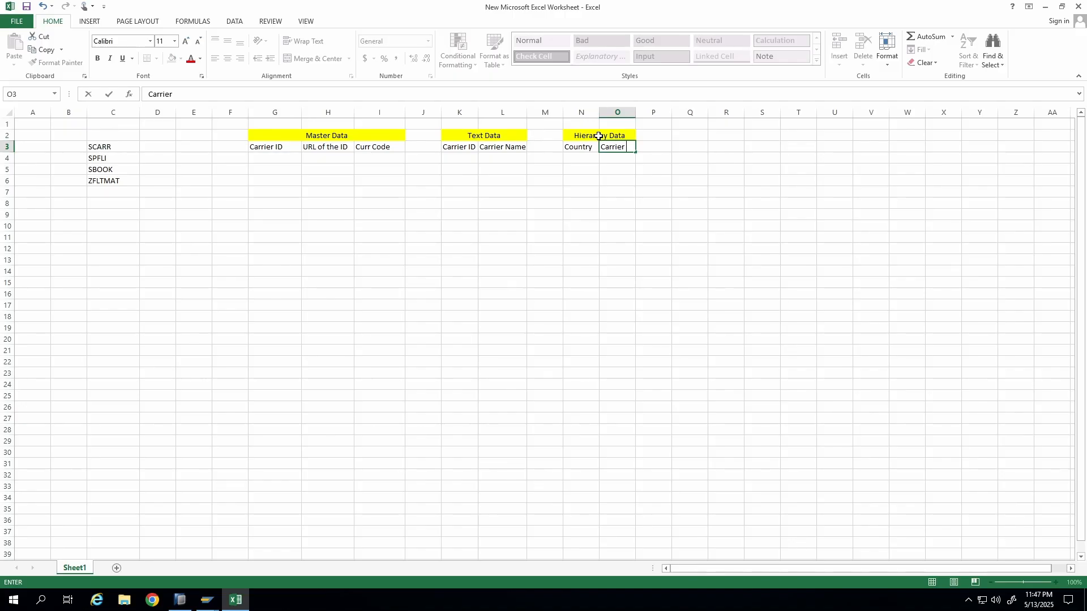
pyautogui.write(' ID')
pyautogui.press('Return')
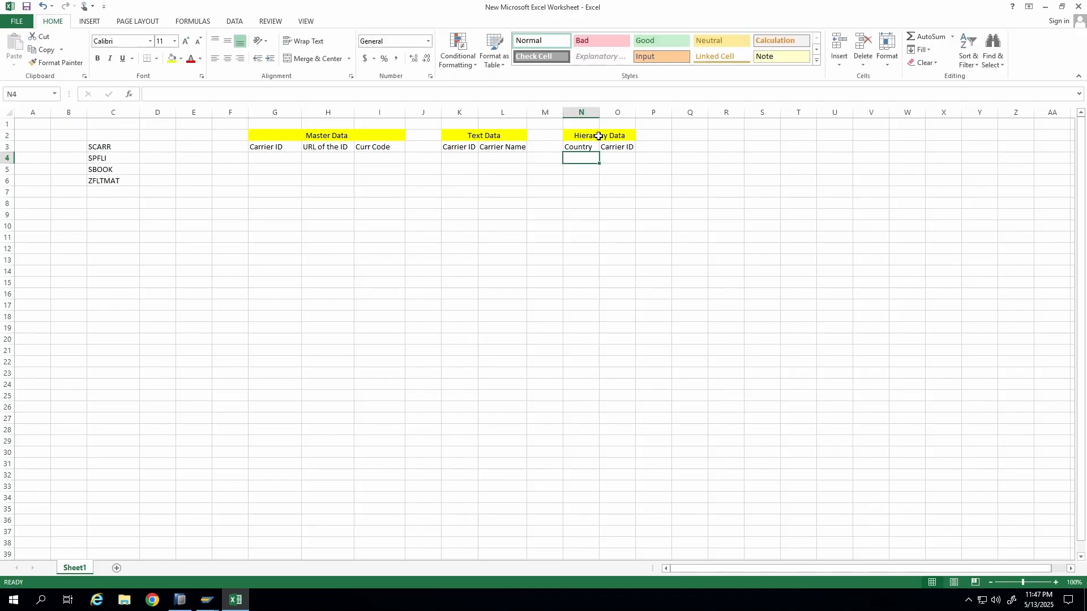
# Enter sample hierarchy rows: USA with AA and AE, IND with AI and IE.
pyautogui.write('USA')
pyautogui.press('Tab')
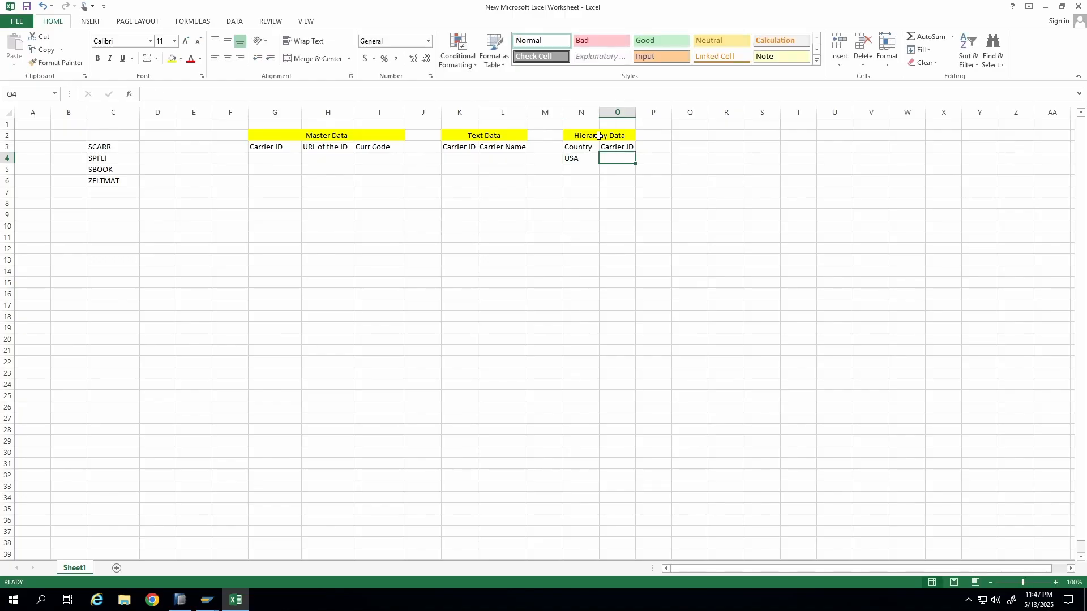
pyautogui.write('A')
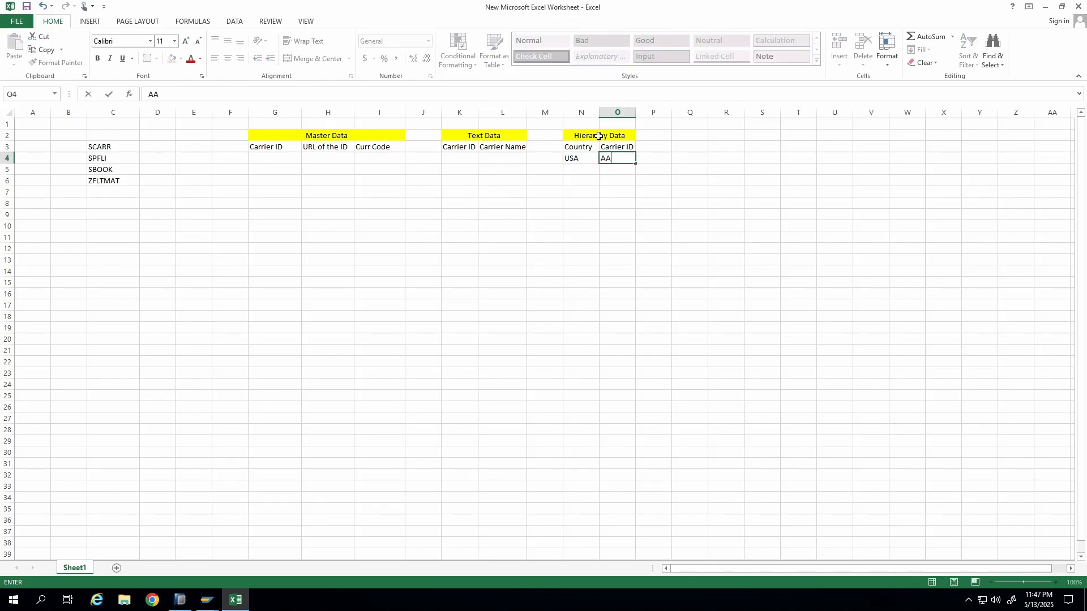
pyautogui.write('A')
pyautogui.press('Return')
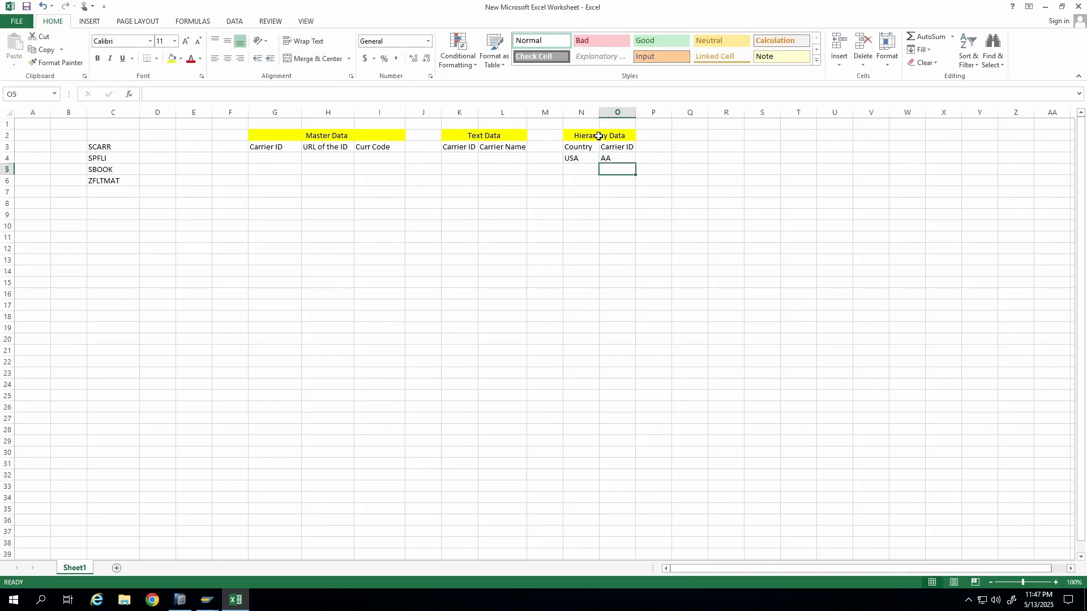
pyautogui.write('AE')
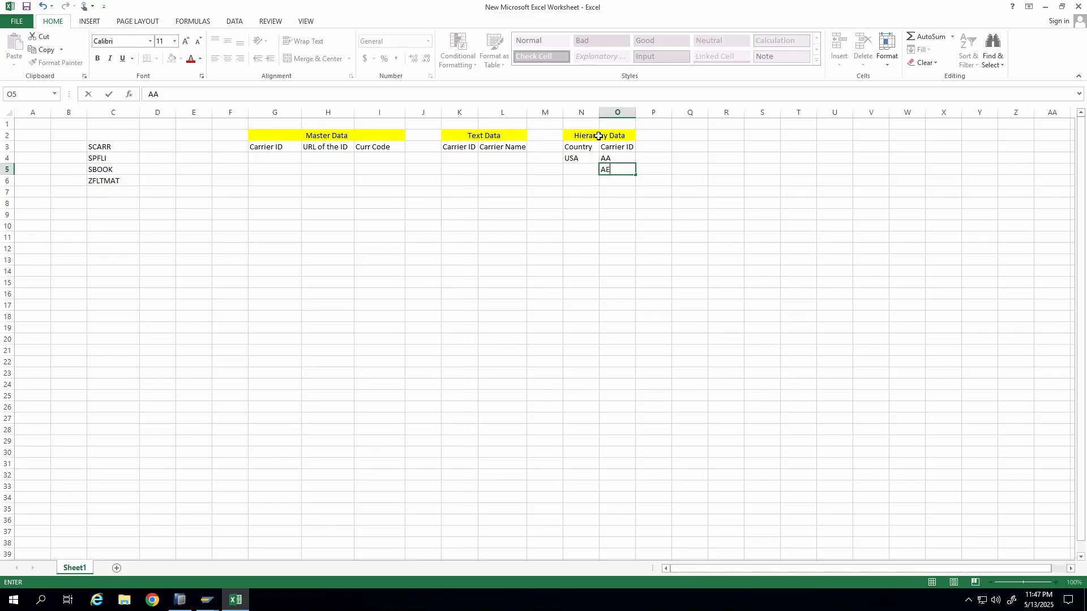
pyautogui.press('Return')
pyautogui.press('Left')
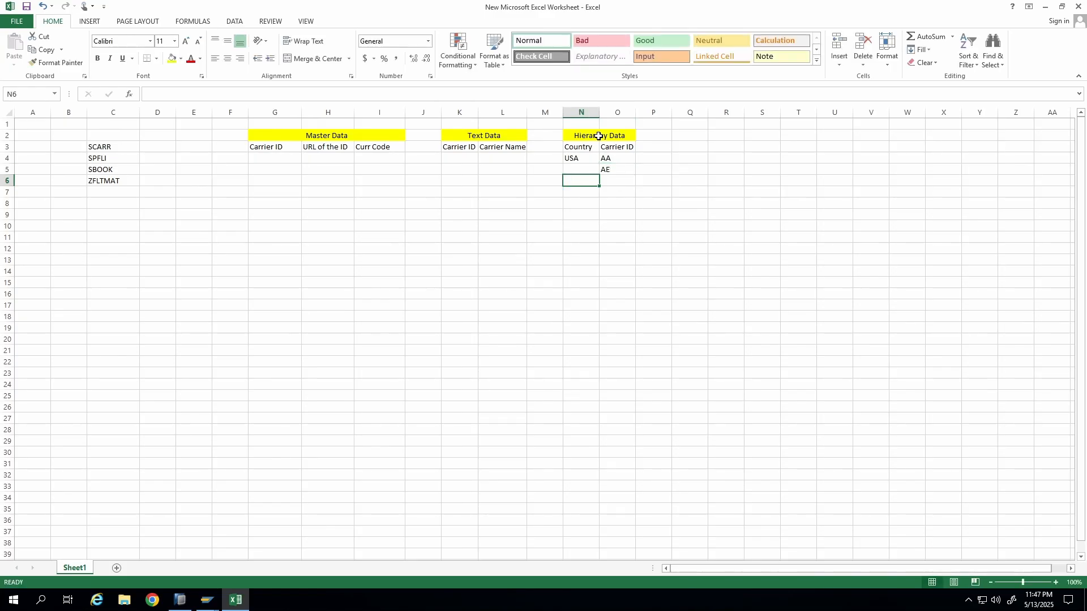
pyautogui.write('I')
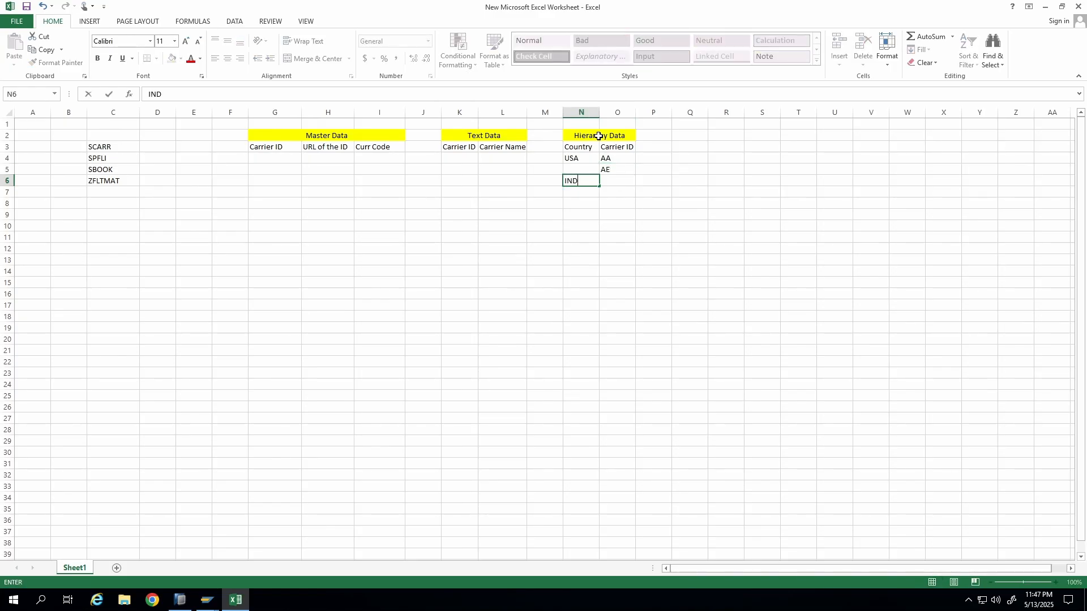
pyautogui.write('ND')
pyautogui.press('Right')
pyautogui.write('AI')
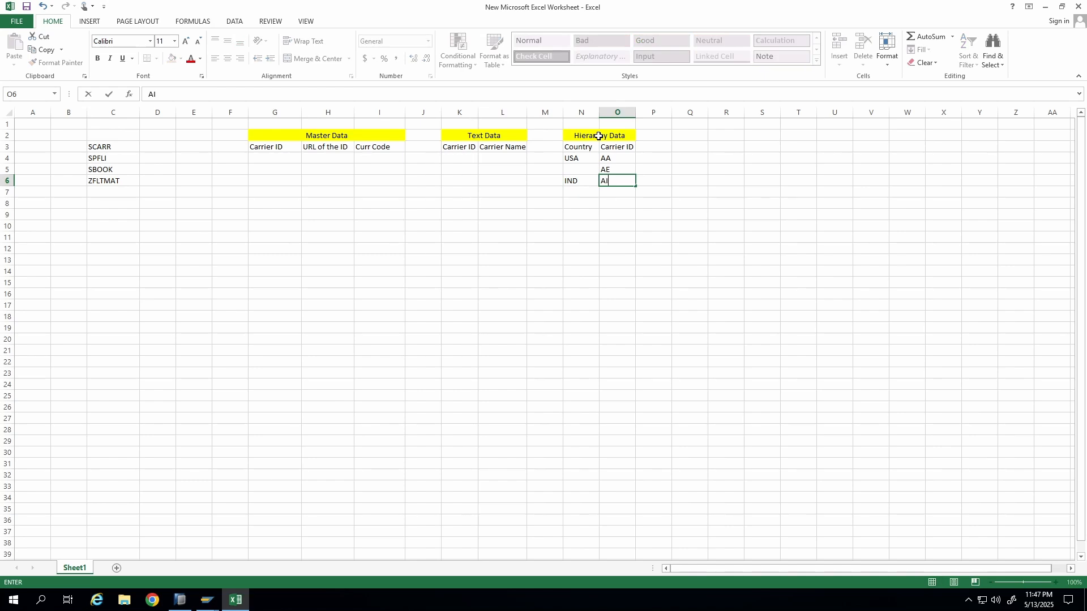
pyautogui.press('Return')
pyautogui.write('I')
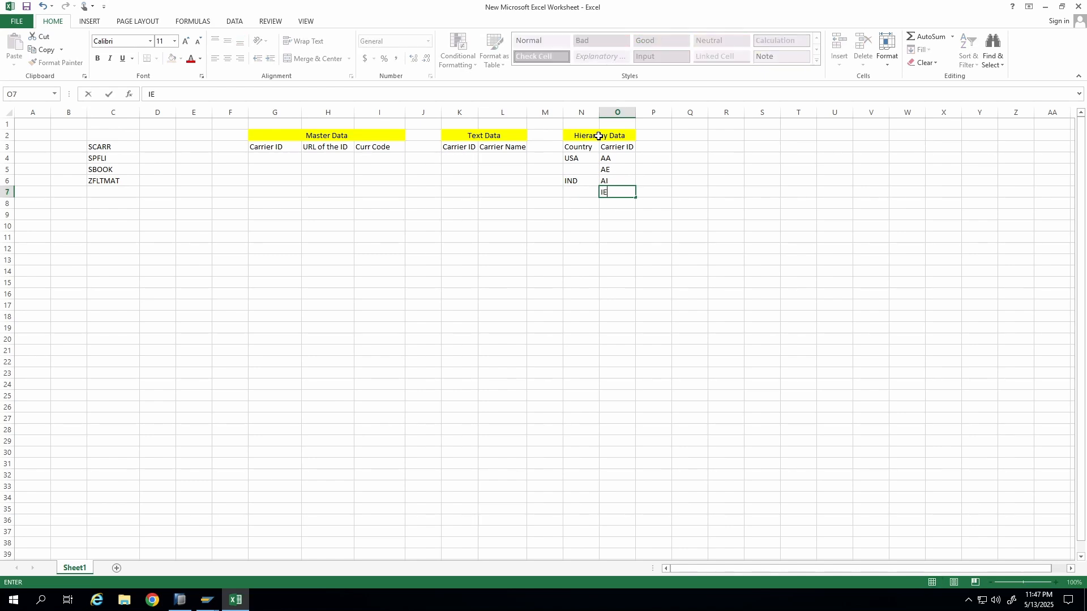
pyautogui.write('E')
pyautogui.press('Return')
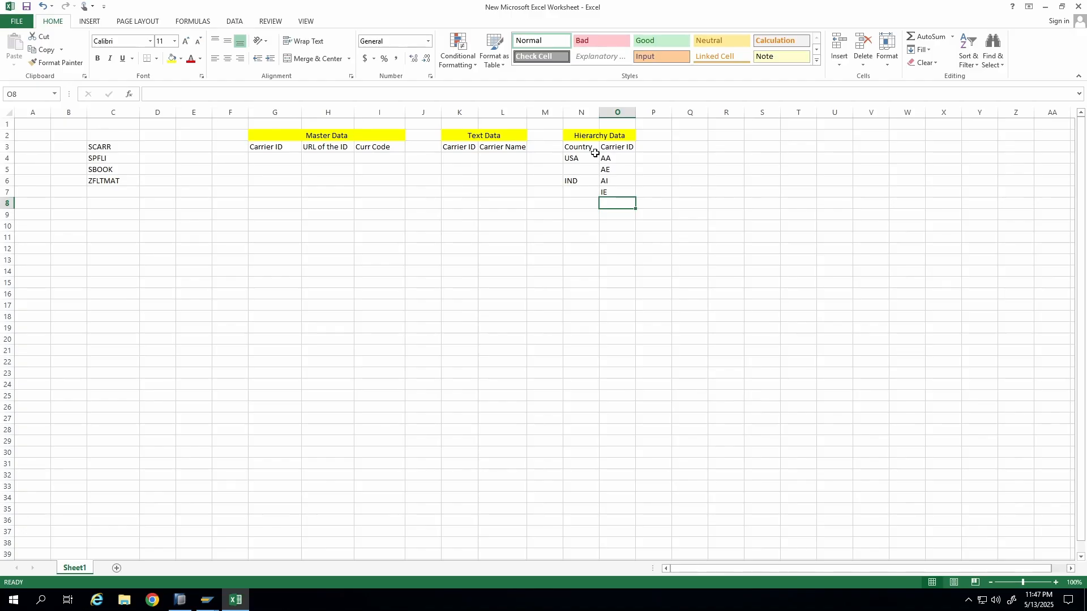
# Review the Master, Text and Hierarchy data blocks by selecting their headers and entries.
pyautogui.click(579, 158)
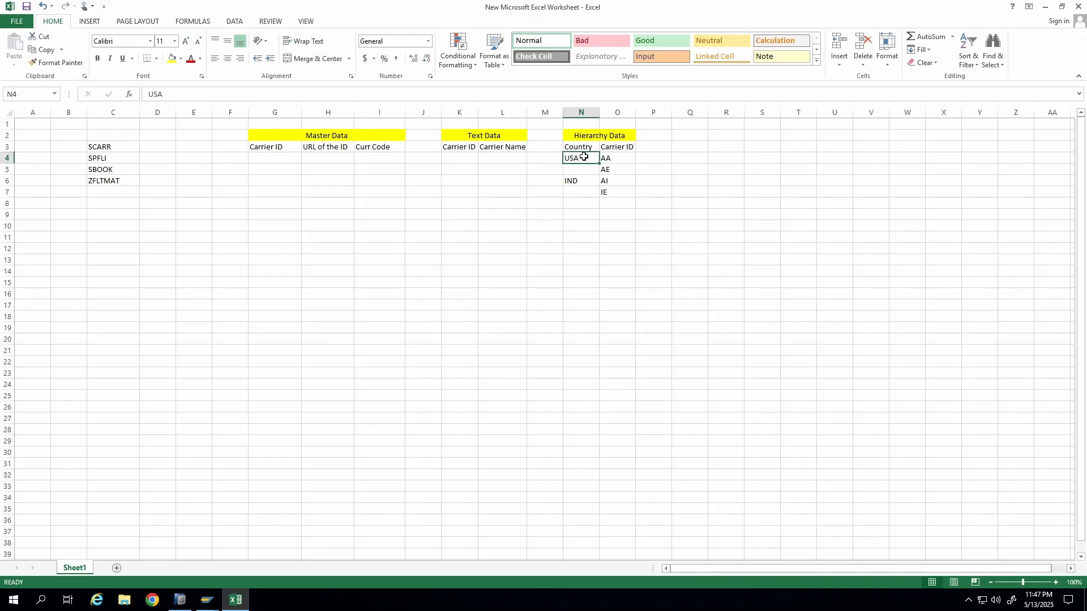
pyautogui.moveTo(606, 161); pyautogui.dragTo(614, 169)
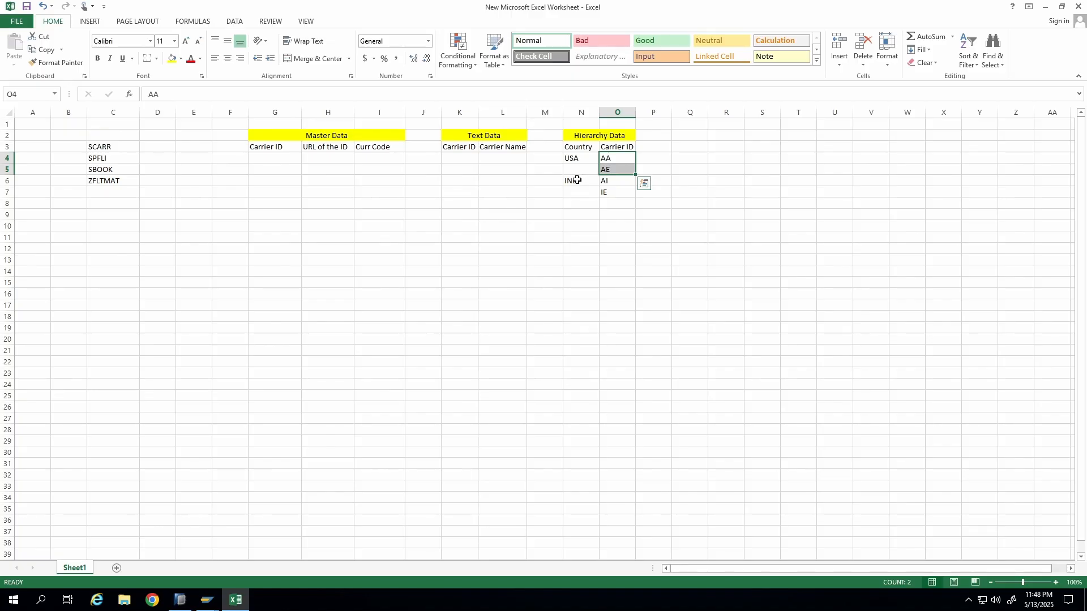
pyautogui.click(576, 180)
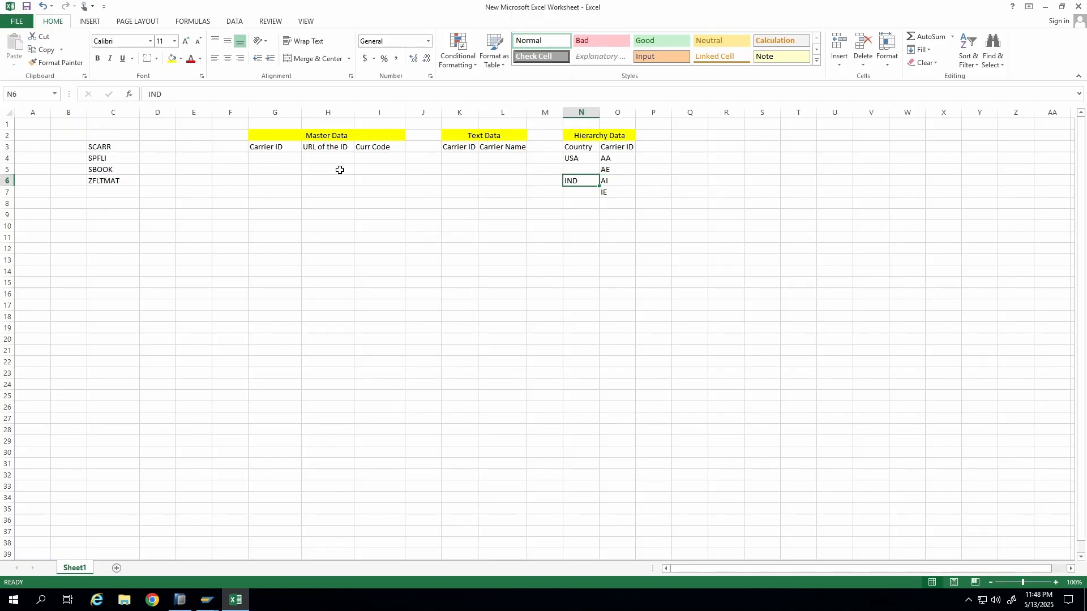
pyautogui.moveTo(273, 147); pyautogui.dragTo(381, 147)
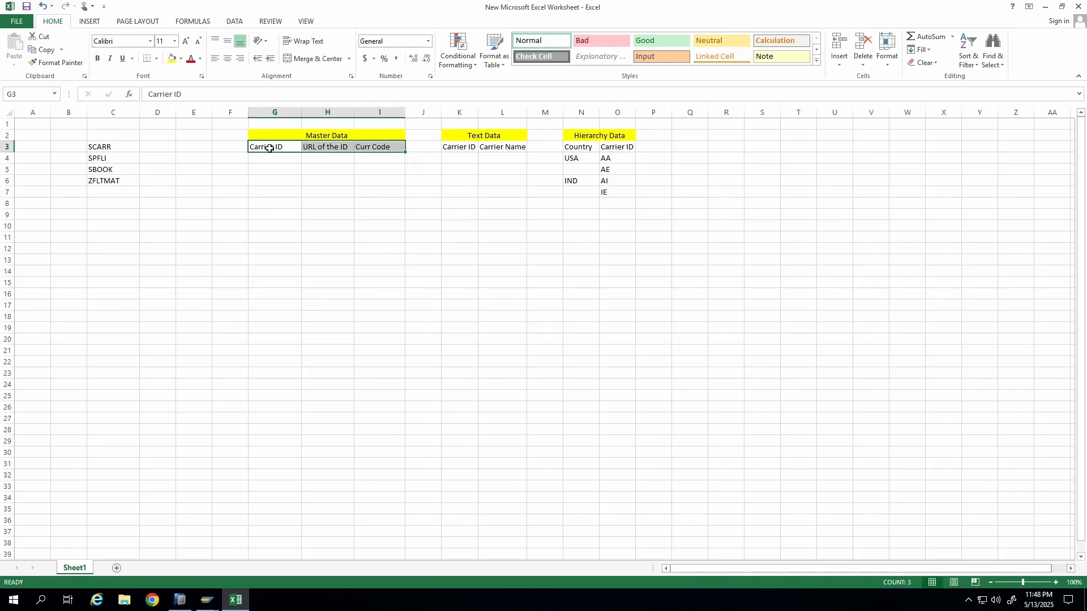
pyautogui.moveTo(272, 148); pyautogui.dragTo(270, 192)
pyautogui.click(552, 202)
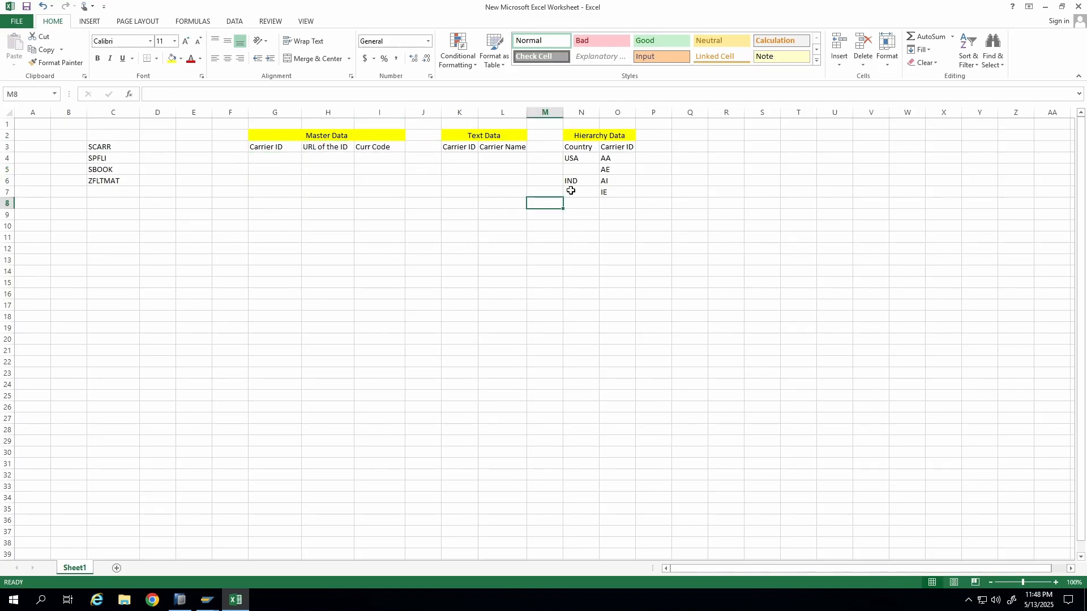
pyautogui.moveTo(572, 147); pyautogui.dragTo(621, 195)
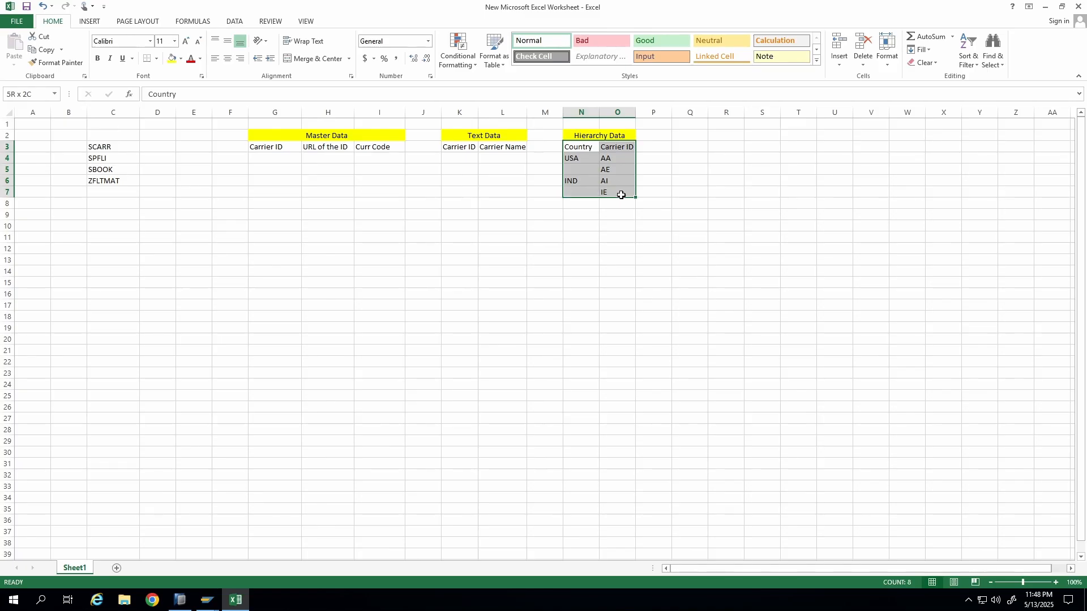
pyautogui.moveTo(456, 146); pyautogui.dragTo(518, 146)
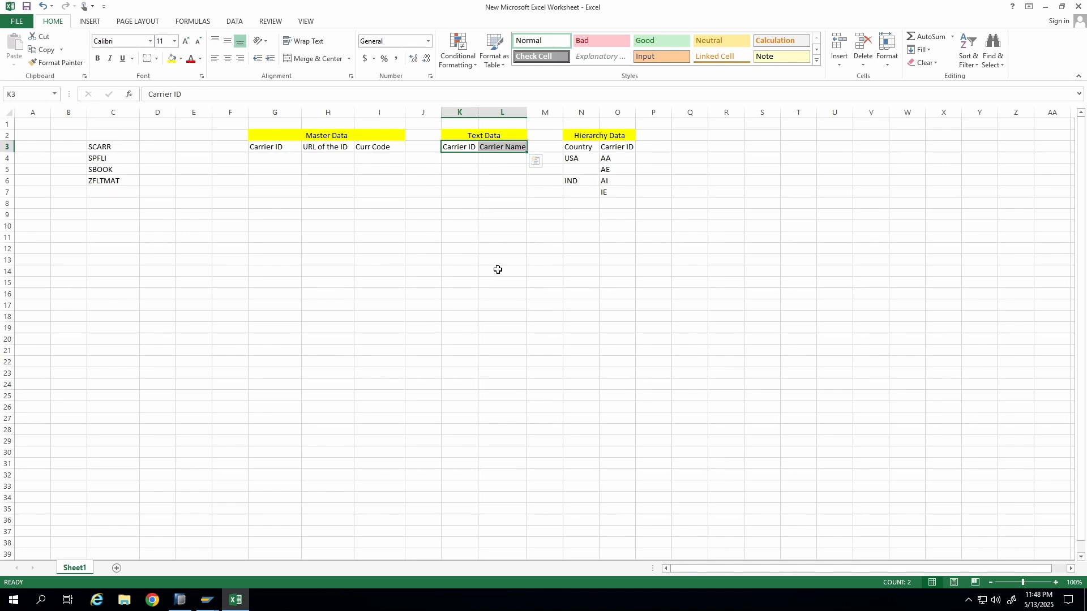
pyautogui.moveTo(527, 173); pyautogui.dragTo(602, 189)
pyautogui.click(604, 273)
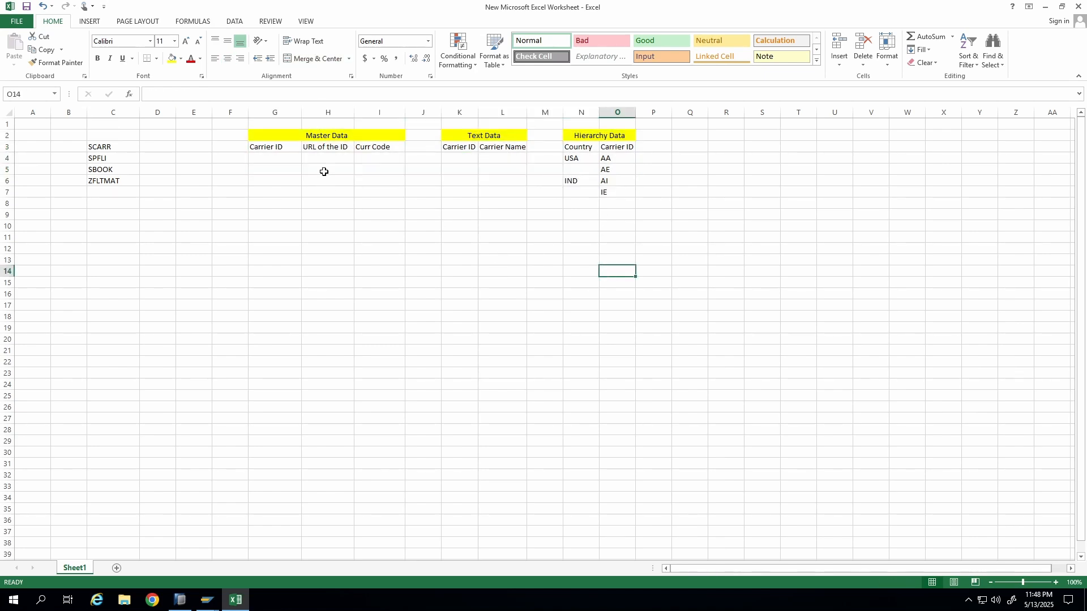
pyautogui.moveTo(261, 146); pyautogui.dragTo(615, 194)
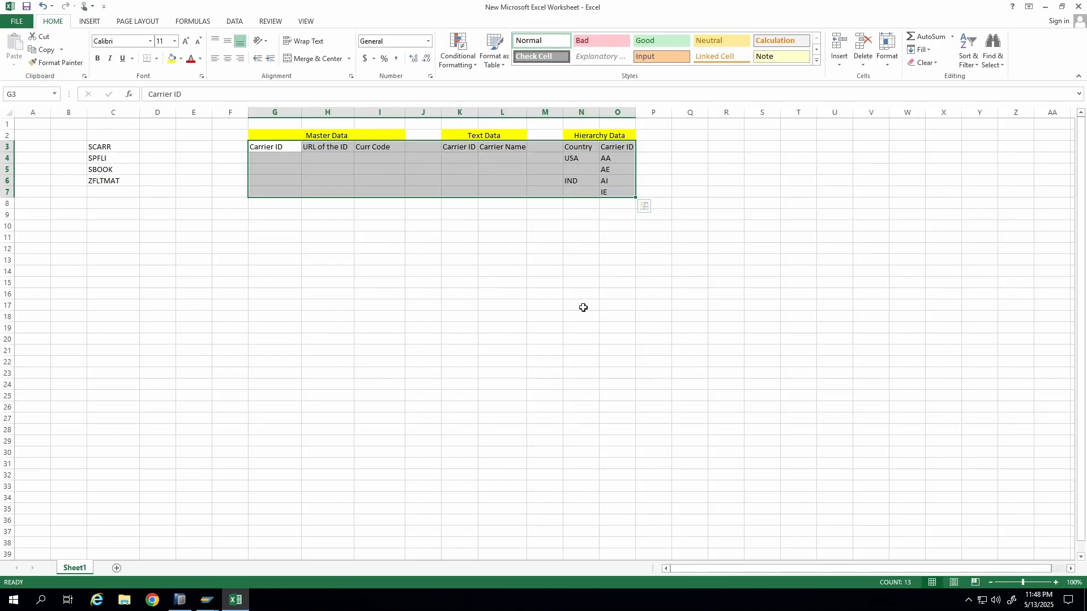
pyautogui.moveTo(621, 8)
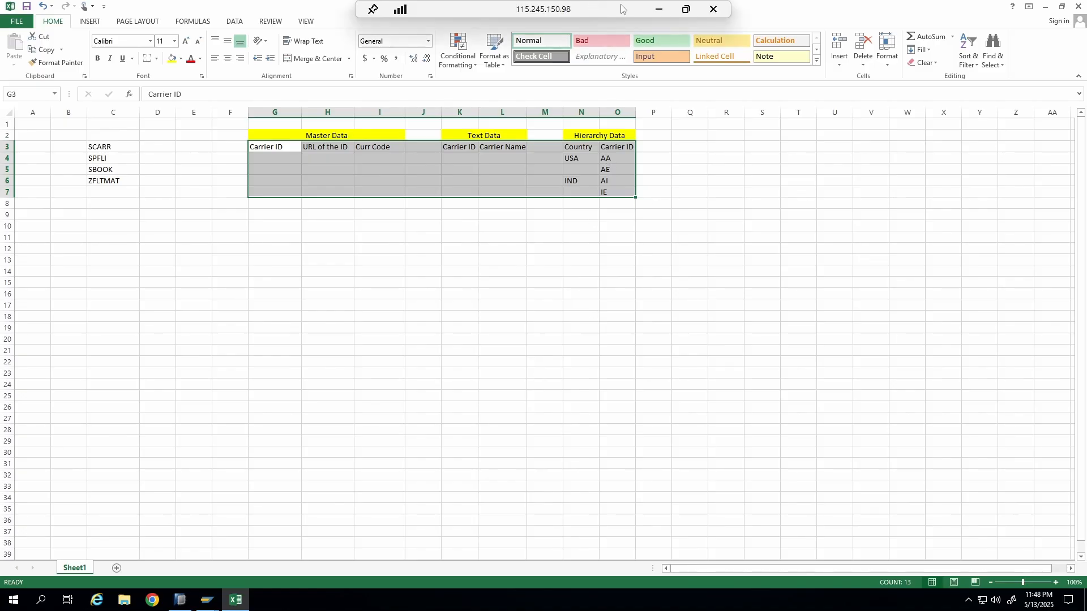
pyautogui.click(659, 9)
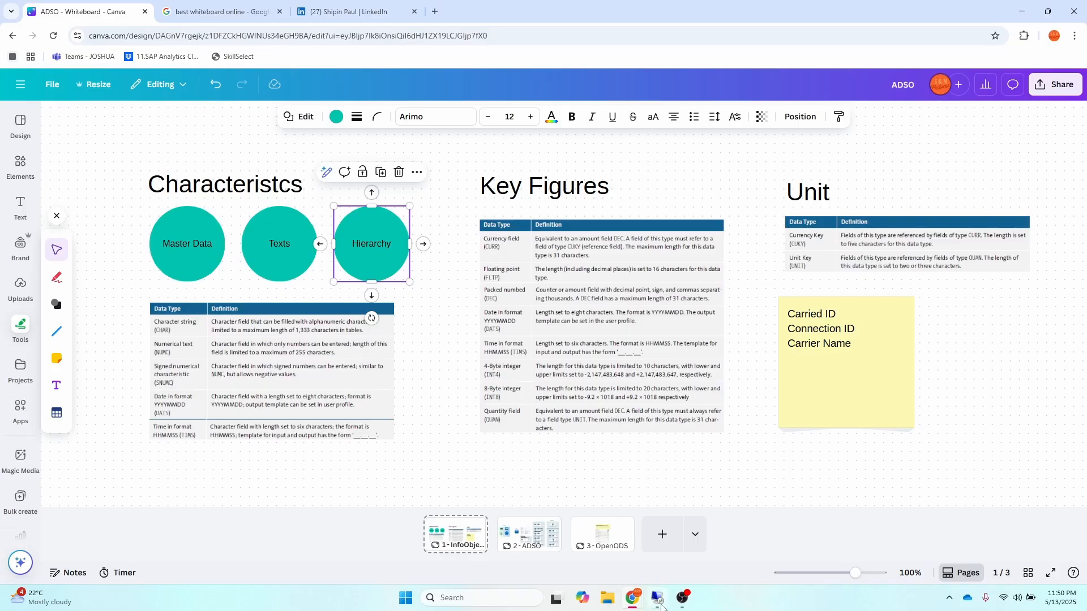
pyautogui.click(659, 601)
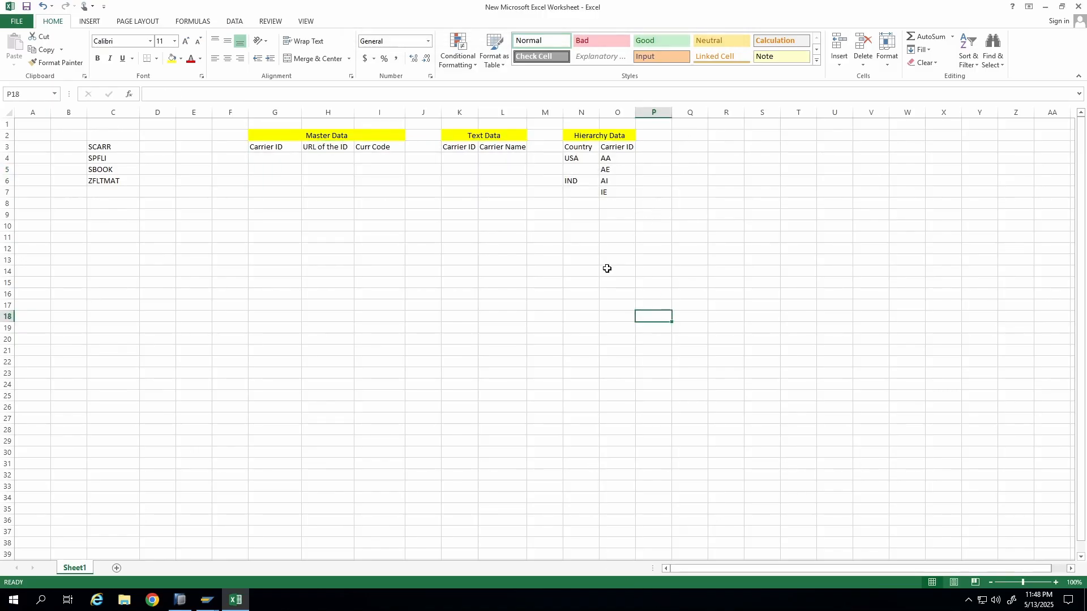
# Switch to the SAP Data Browser window for table SCARR.
pyautogui.moveTo(208, 602)
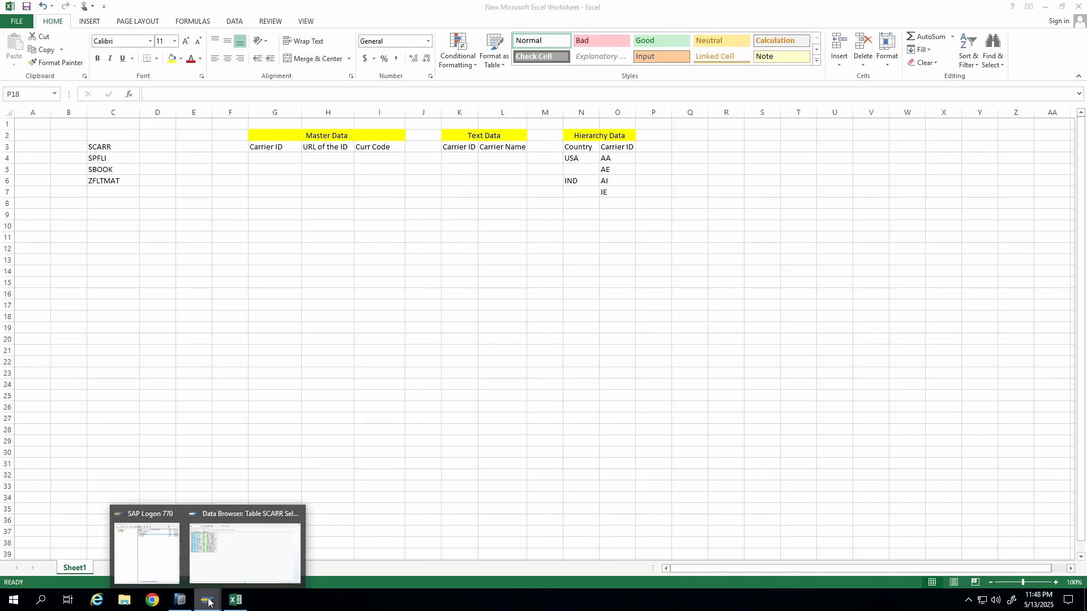
pyautogui.click(243, 548)
pyautogui.click(152, 30)
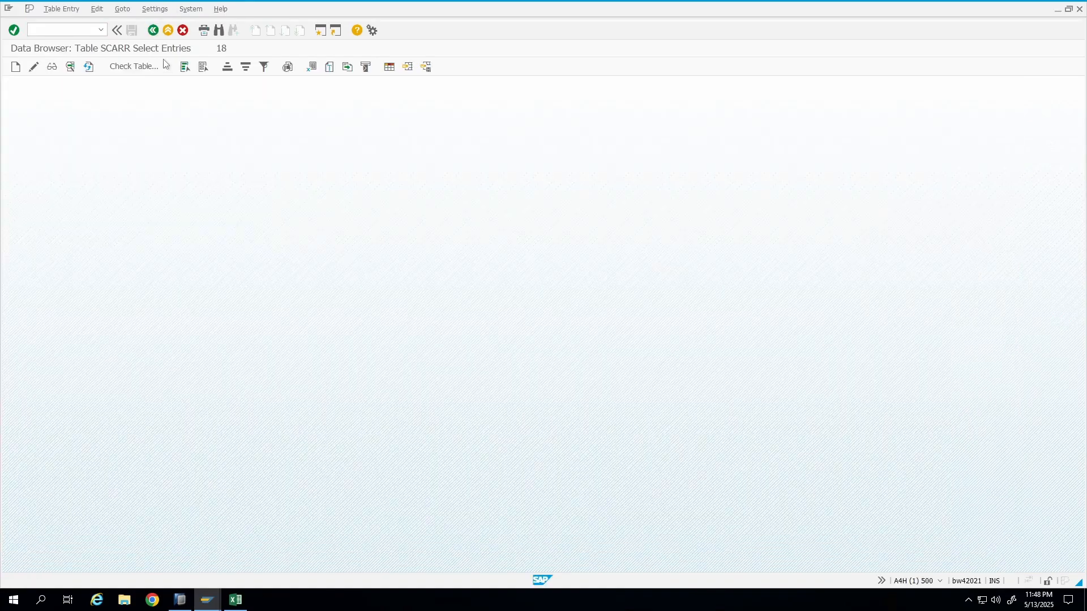
# Return to the ABAP Dictionary and display the definition of database table SBOOK.
pyautogui.click(154, 31)
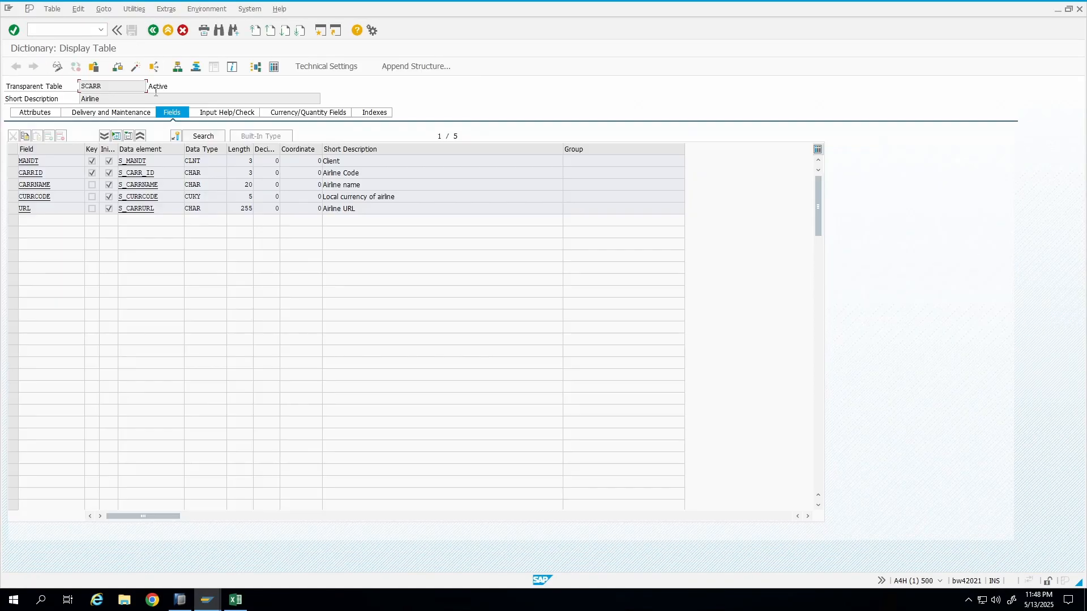
pyautogui.click(153, 31)
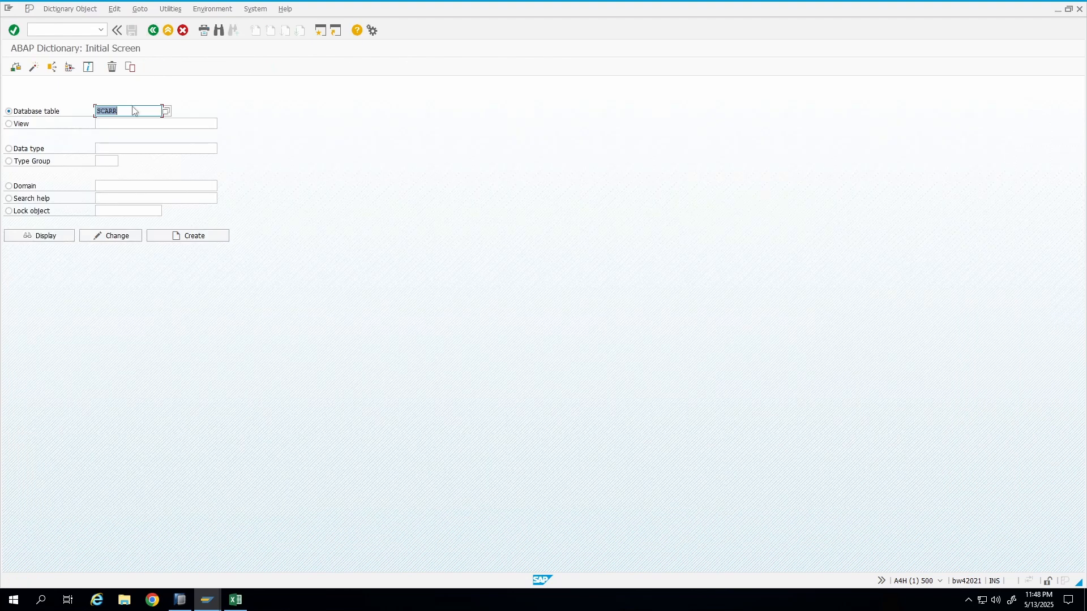
pyautogui.write('SBOOK')
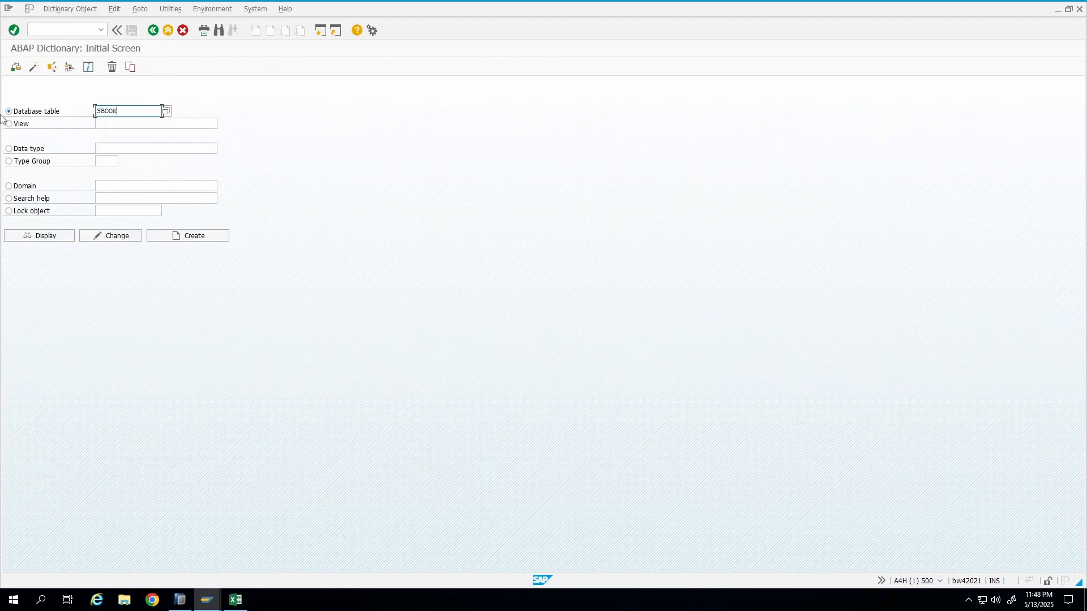
pyautogui.press('Return')
pyautogui.click(45, 236)
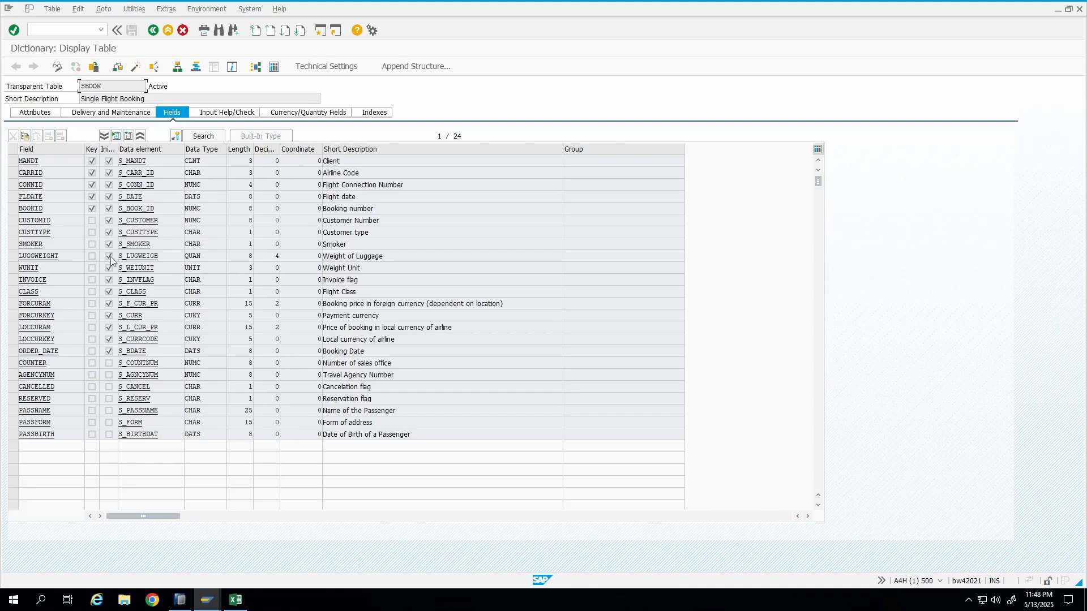
# Open SBOOK's table contents in the Data Browser and execute the selection to inspect its booking records.
pyautogui.click(274, 67)
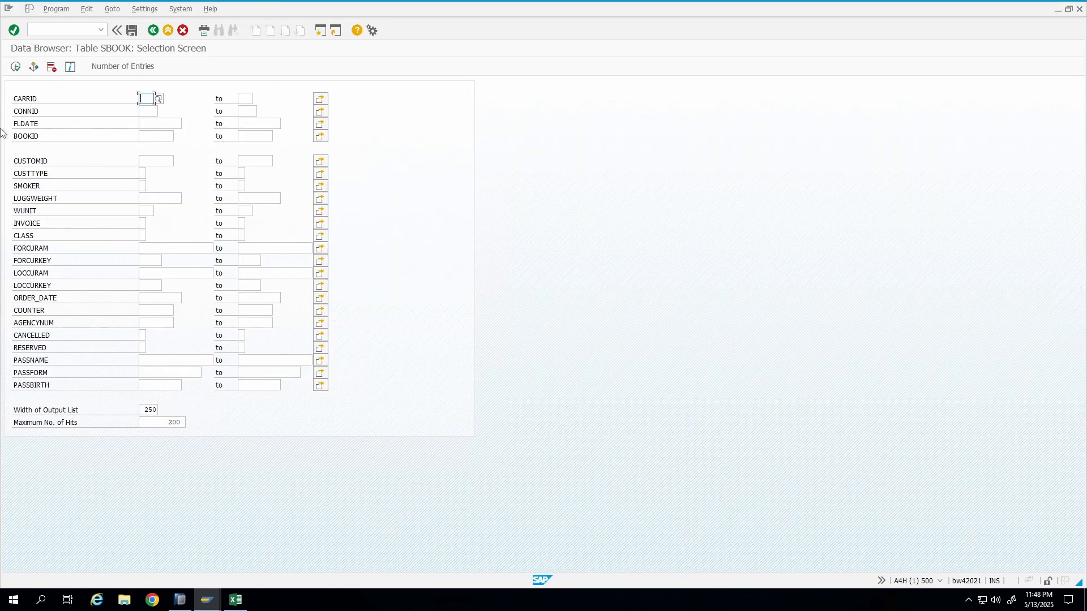
pyautogui.click(15, 67)
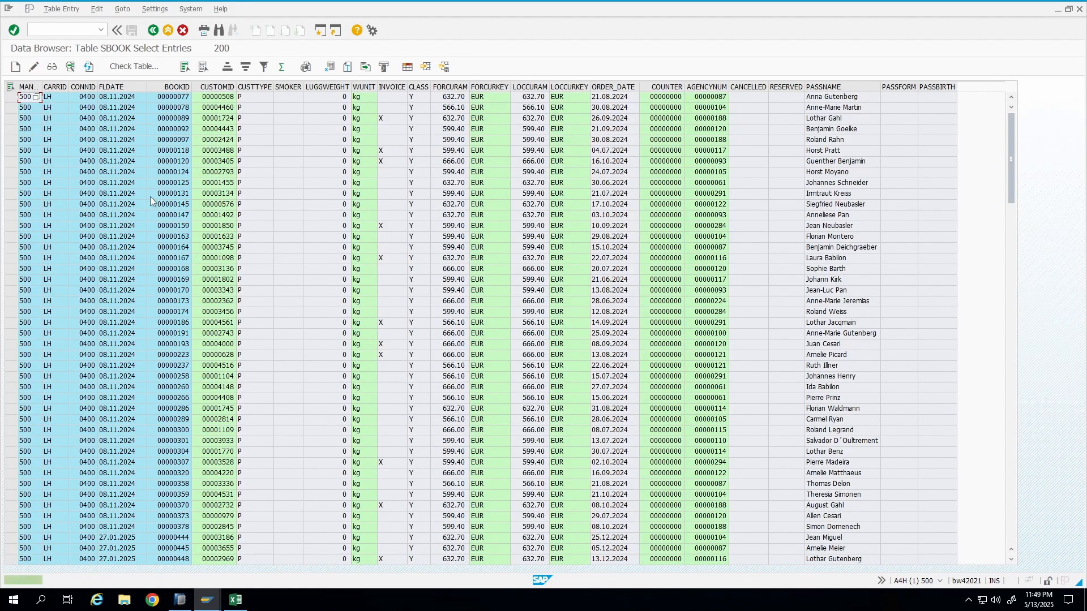
pyautogui.click(456, 226)
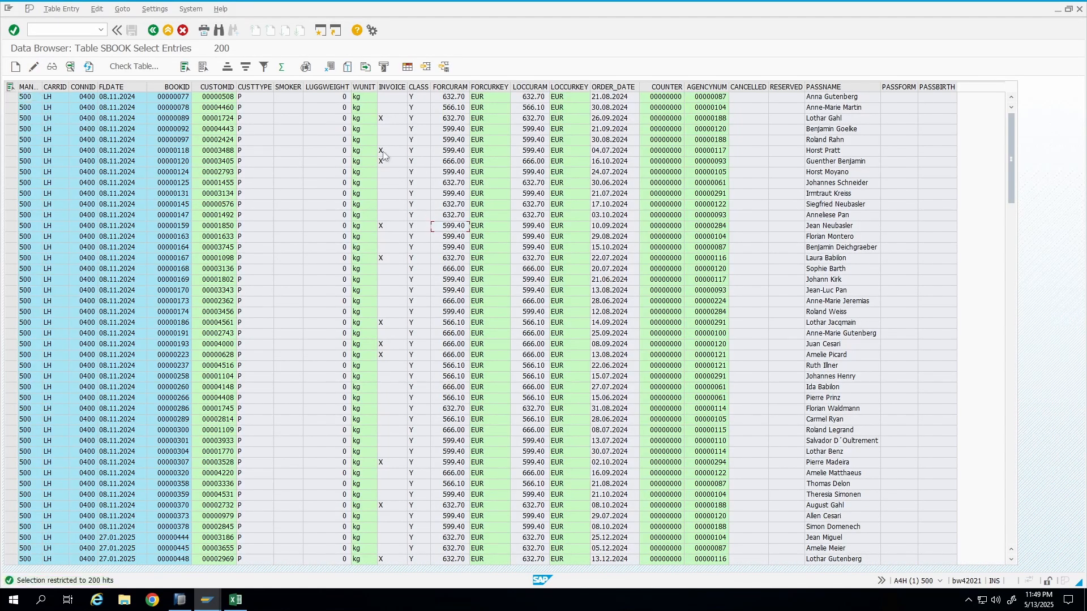
pyautogui.click(338, 89)
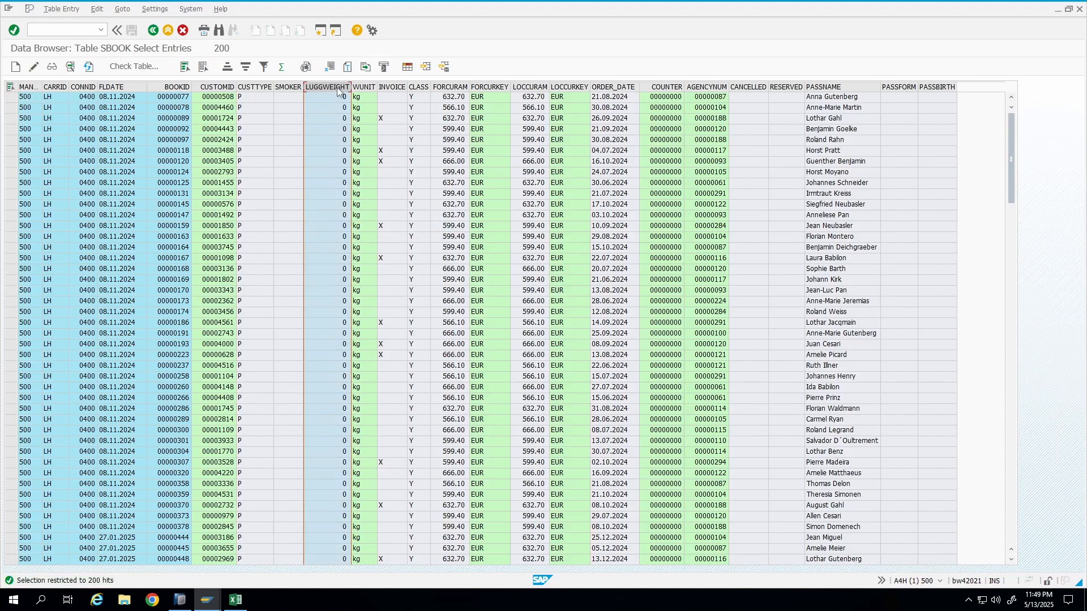
# Restrict the SBOOK selection to carrier ID AA and execute it to view those bookings.
pyautogui.click(153, 30)
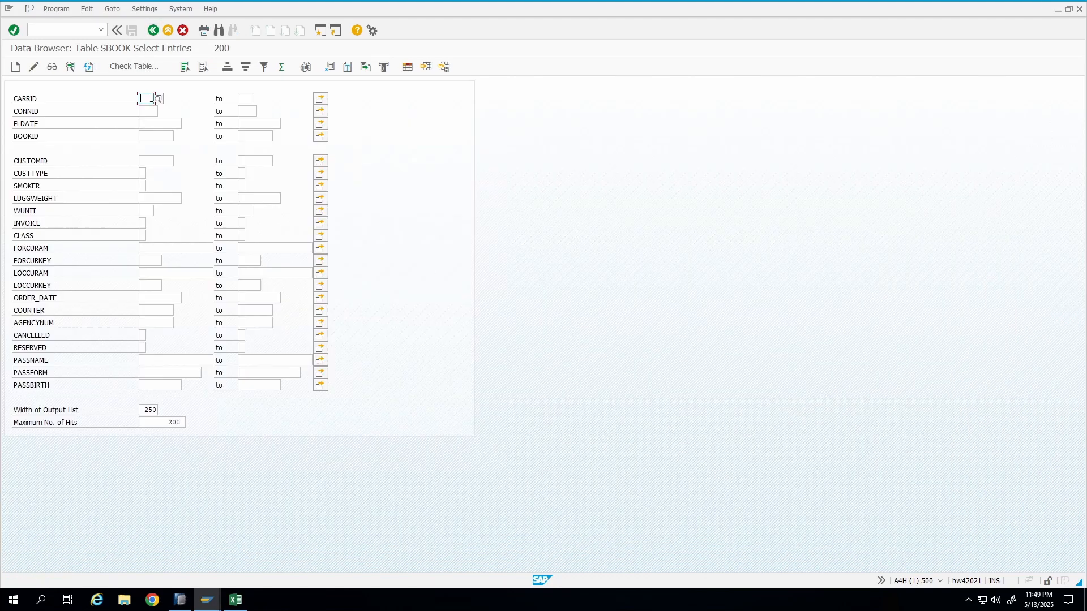
pyautogui.write('AA')
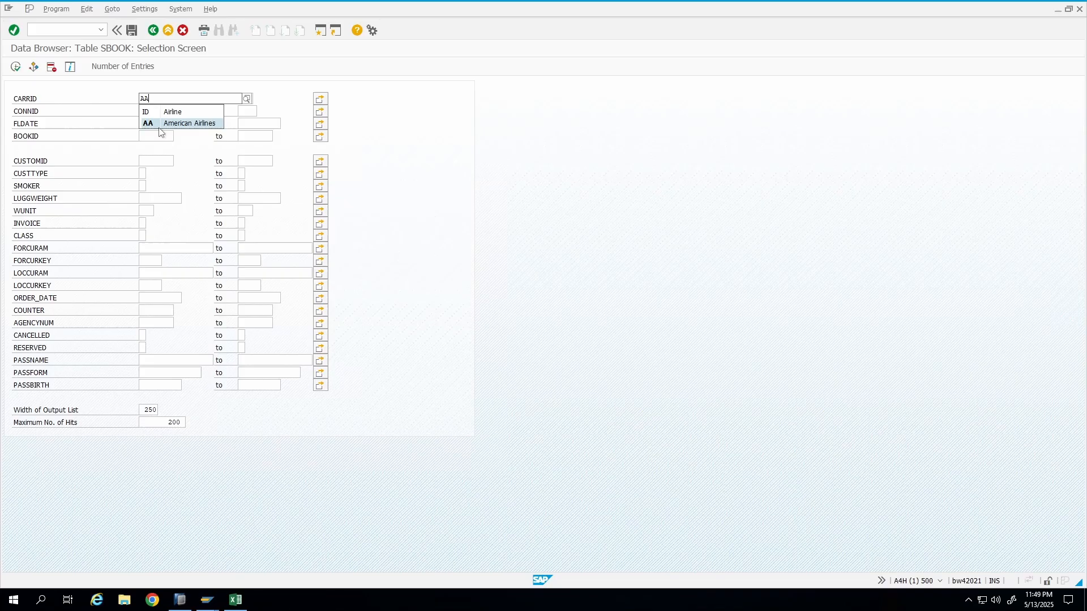
pyautogui.click(159, 126)
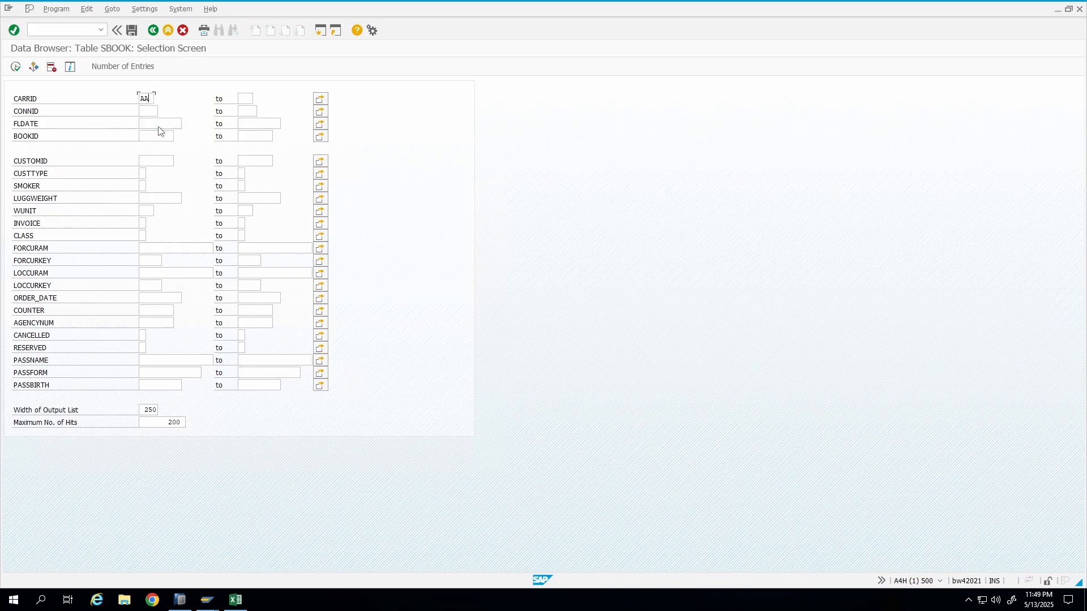
pyautogui.click(16, 67)
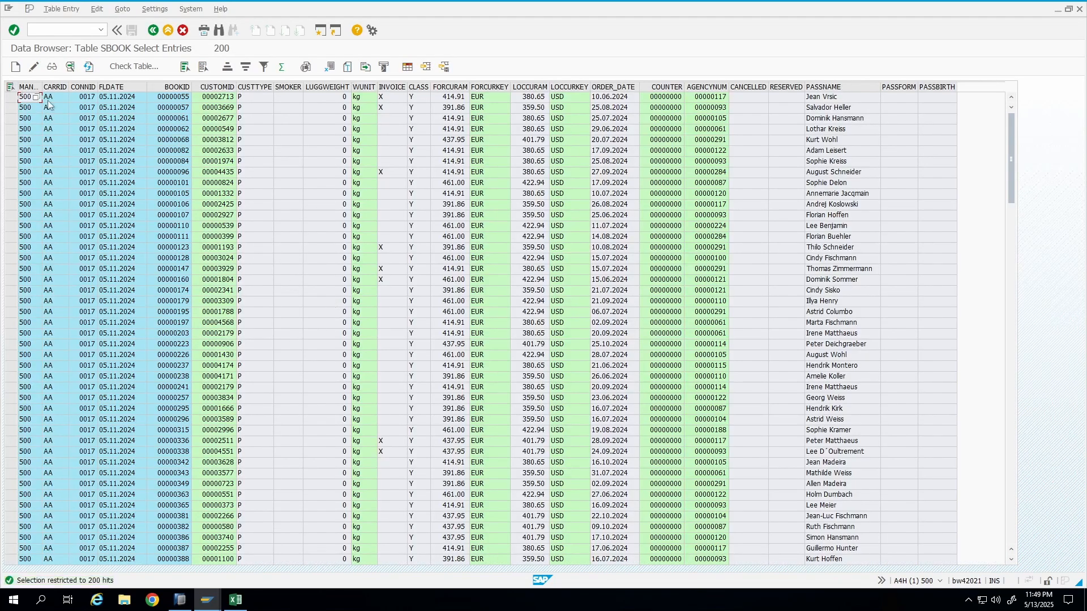
pyautogui.click(54, 100)
# Add a not-equal condition on LUGGWEIGHT for carrier AA, check the number of entries, and execute the selection.
pyautogui.click(153, 30)
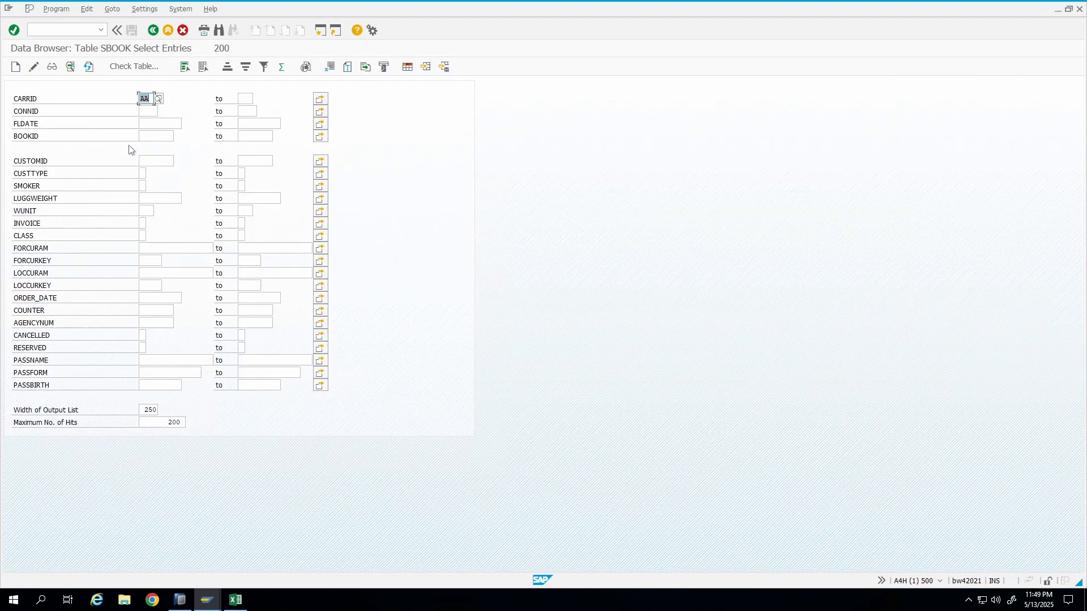
pyautogui.doubleClick(154, 199)
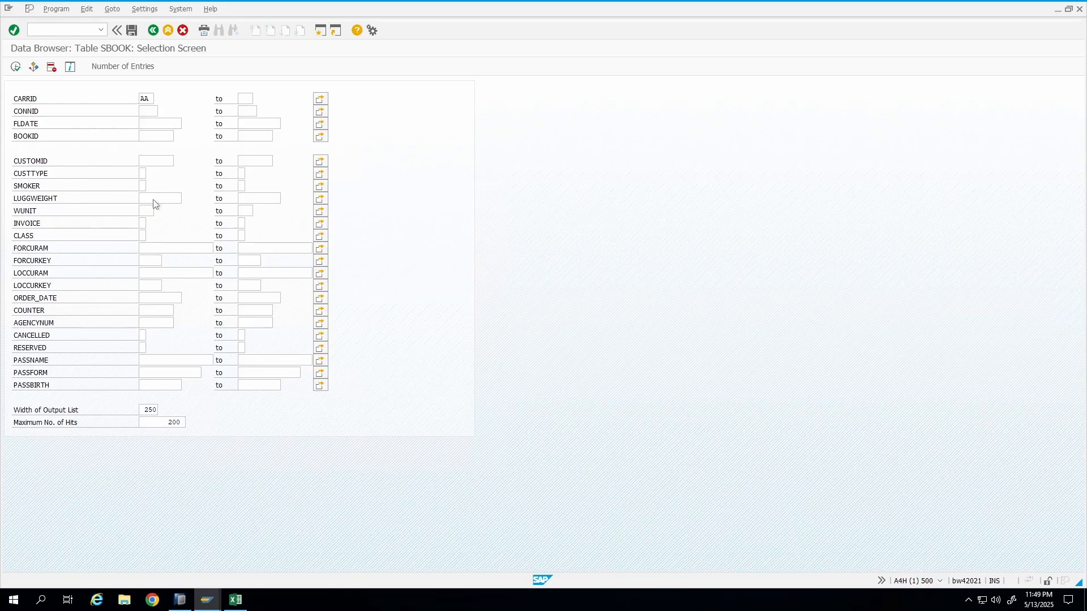
pyautogui.doubleClick(51, 198)
pyautogui.click(125, 66)
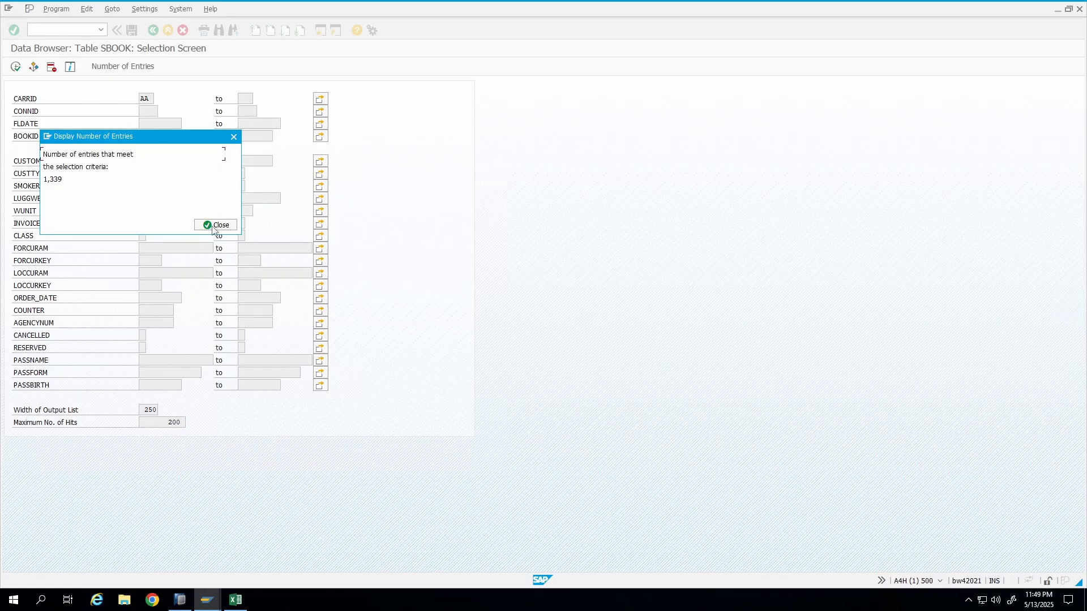
pyautogui.click(214, 225)
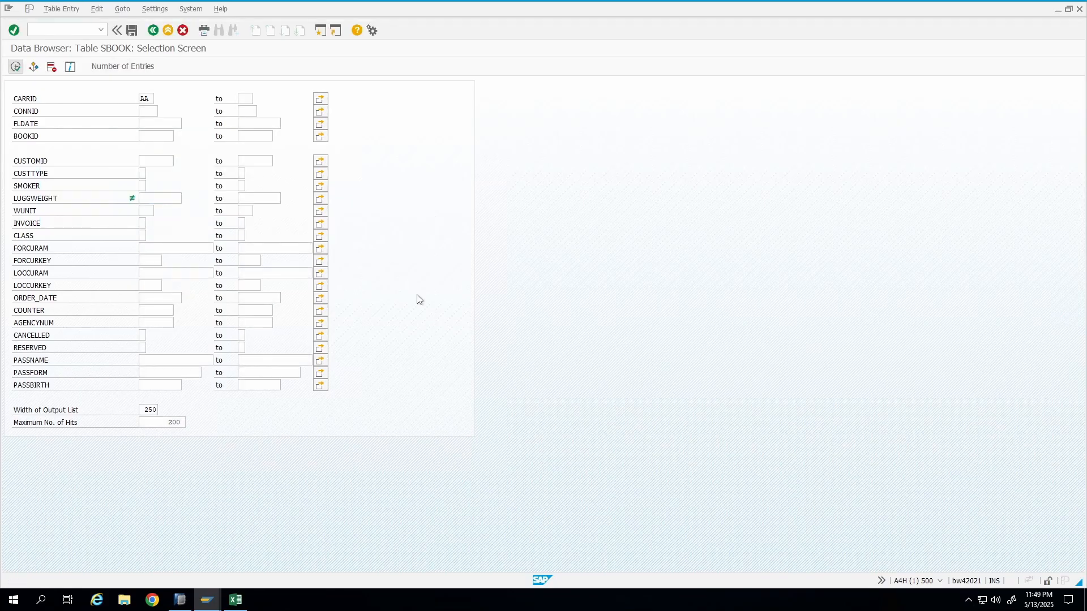
pyautogui.press('F8')
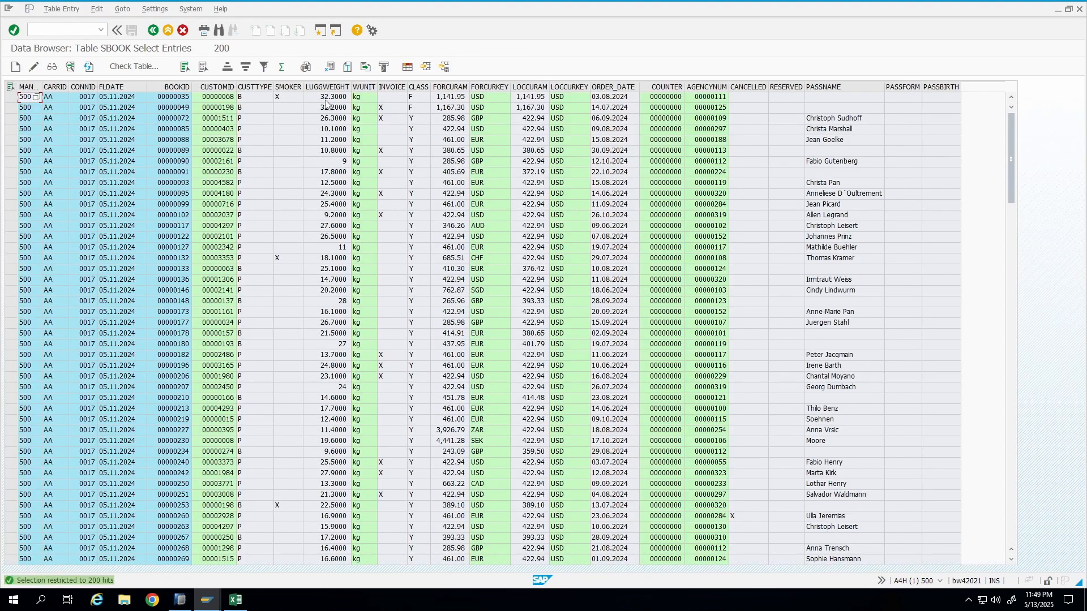
# Examine the luggage weight, unit, amount and currency columns of the filtered SBOOK results.
pyautogui.click(326, 100)
pyautogui.click(50, 97)
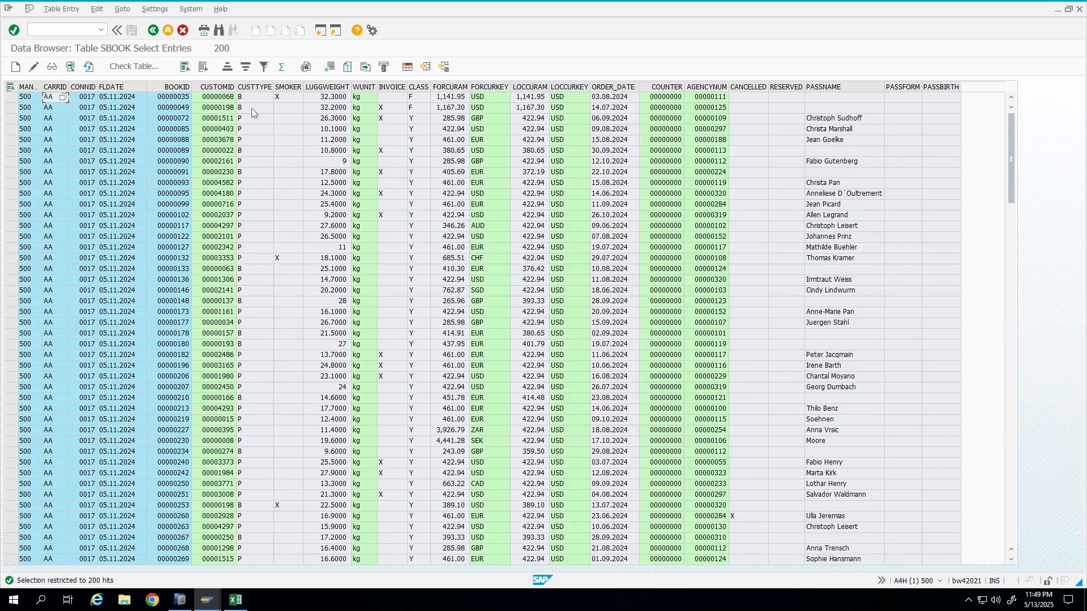
pyautogui.click(830, 119)
pyautogui.click(11, 118)
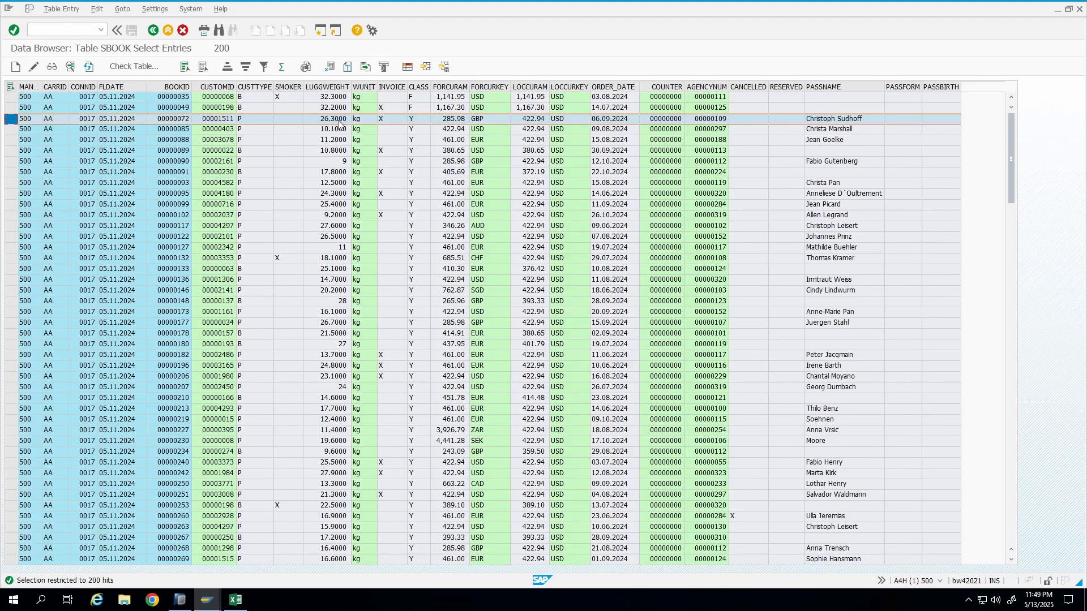
pyautogui.click(332, 88)
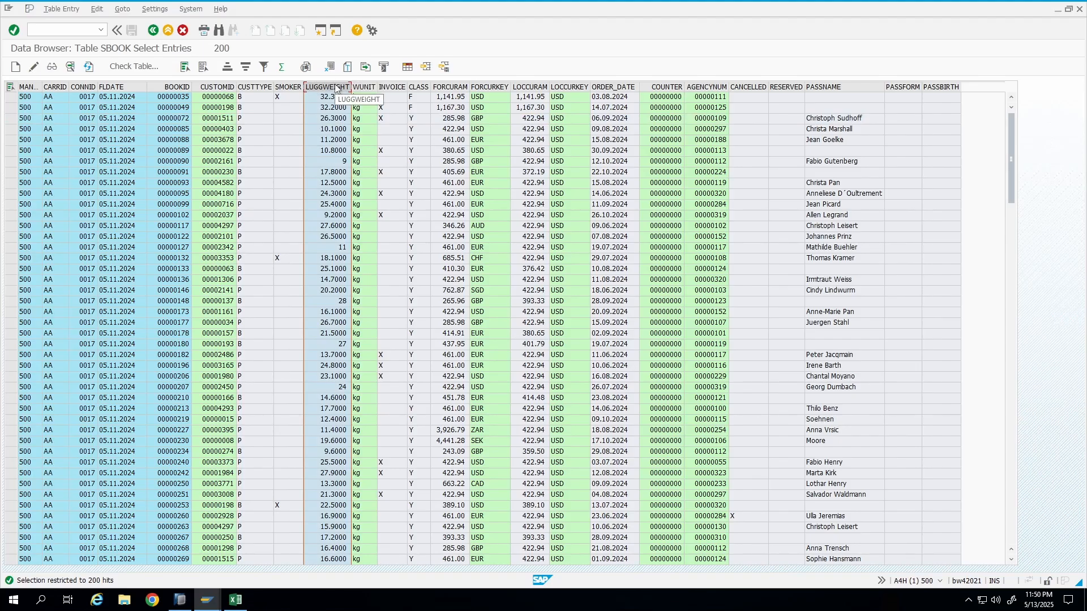
pyautogui.click(366, 128)
pyautogui.click(339, 87)
pyautogui.keyDown('ctrl'); pyautogui.click(367, 87); pyautogui.keyUp('ctrl')
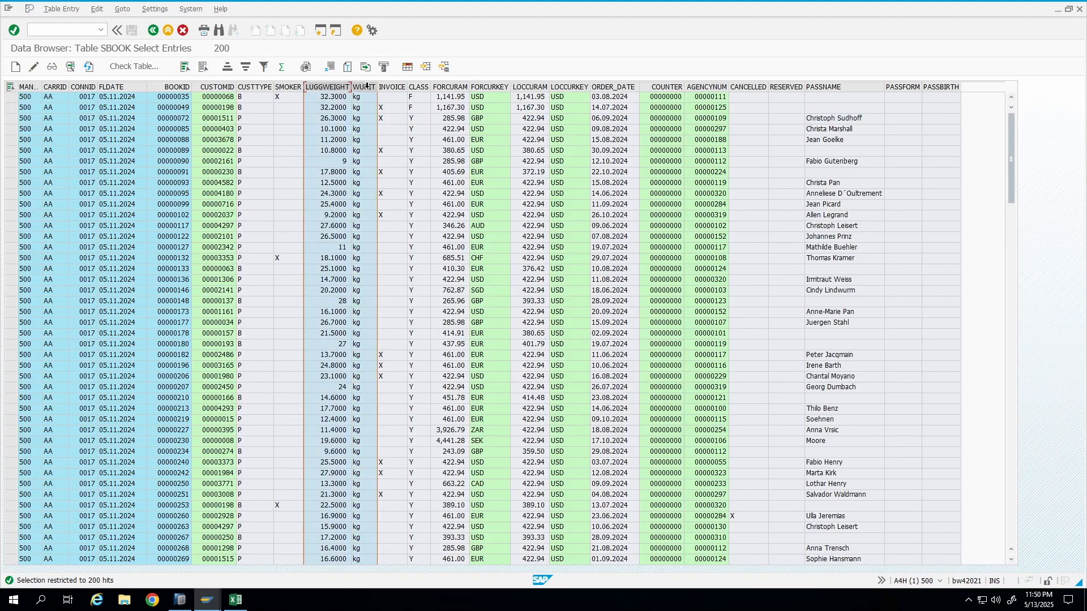
pyautogui.click(531, 87)
pyautogui.keyDown('ctrl'); pyautogui.click(569, 88); pyautogui.keyUp('ctrl')
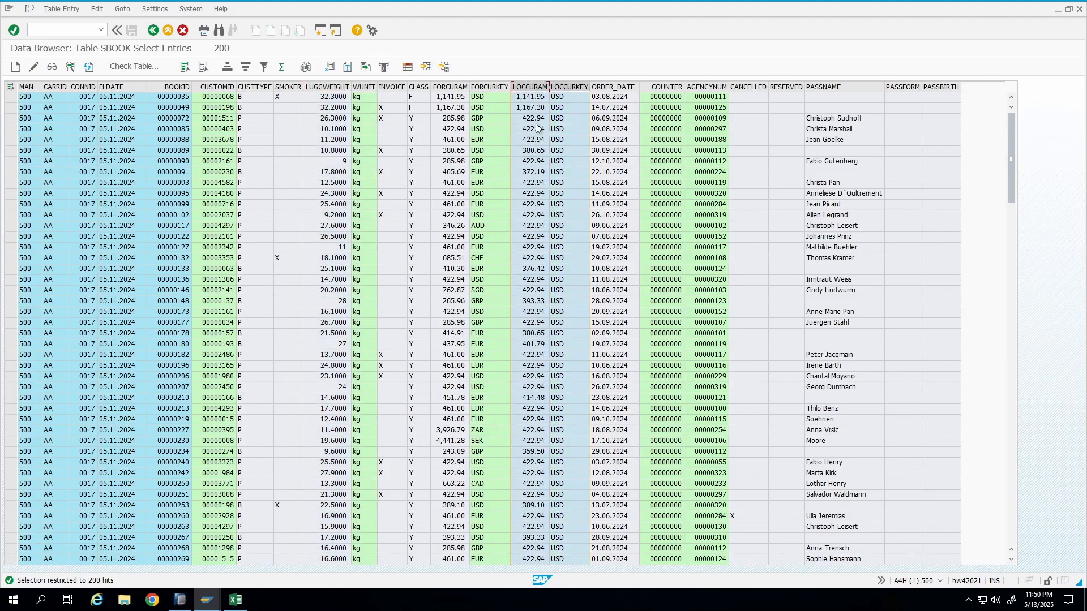
pyautogui.click(444, 87)
pyautogui.keyDown('ctrl'); pyautogui.click(490, 87); pyautogui.keyUp('ctrl')
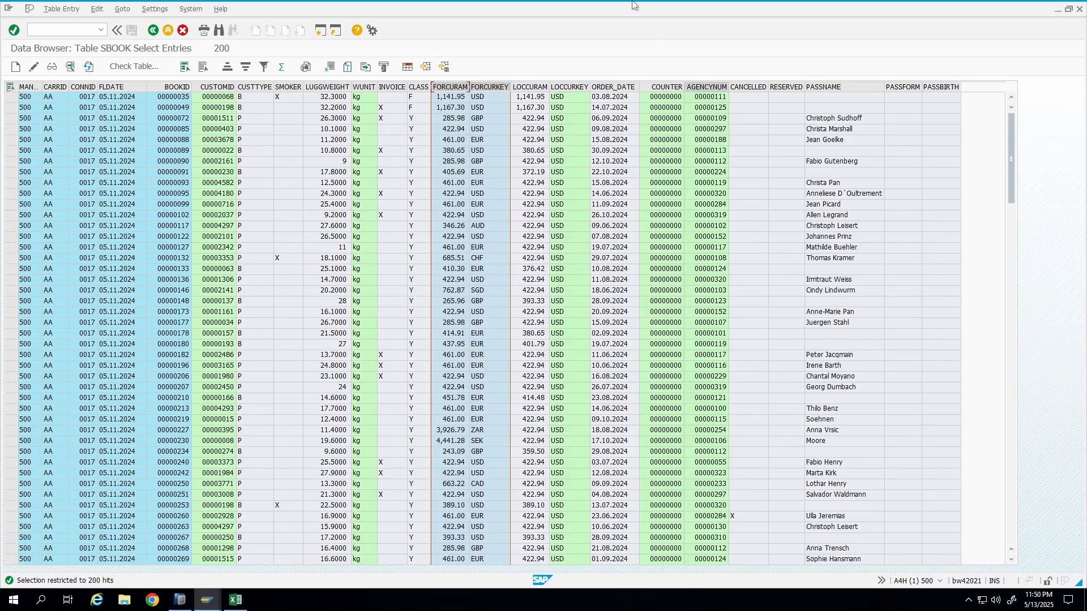
# Switch to the ADSO whiteboard in Canva.
pyautogui.click(659, 9)
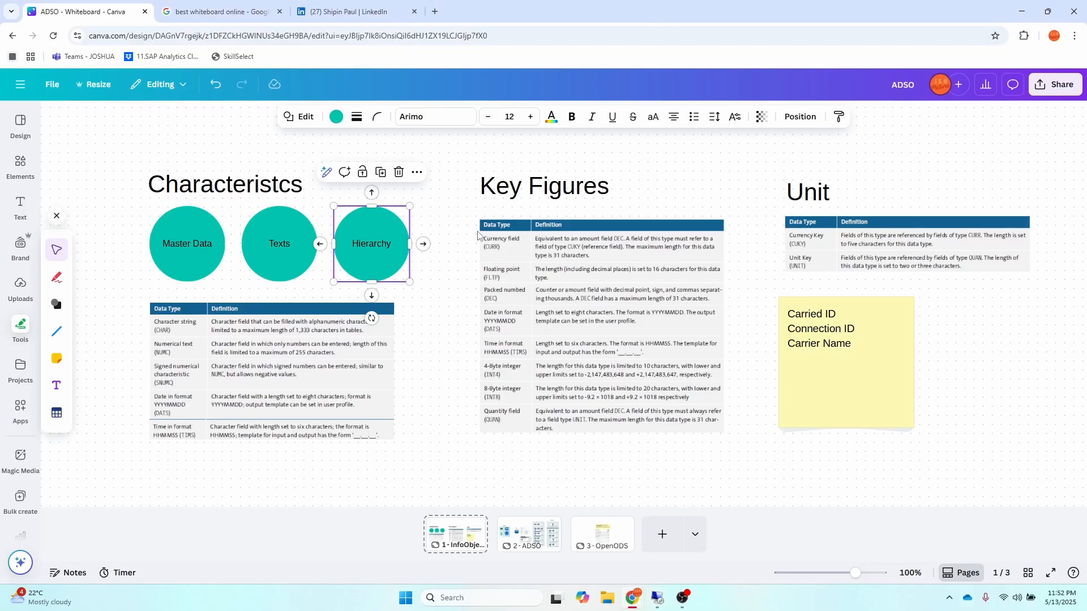
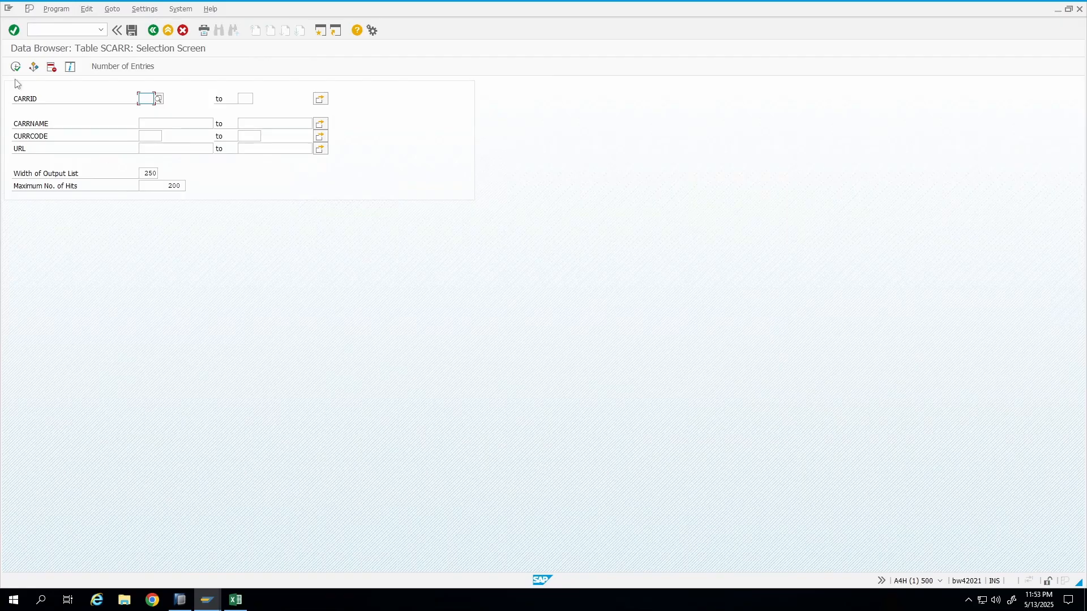
# Execute the SCARR selection to list all airline entries and examine the carrier ID column.
pyautogui.click(15, 66)
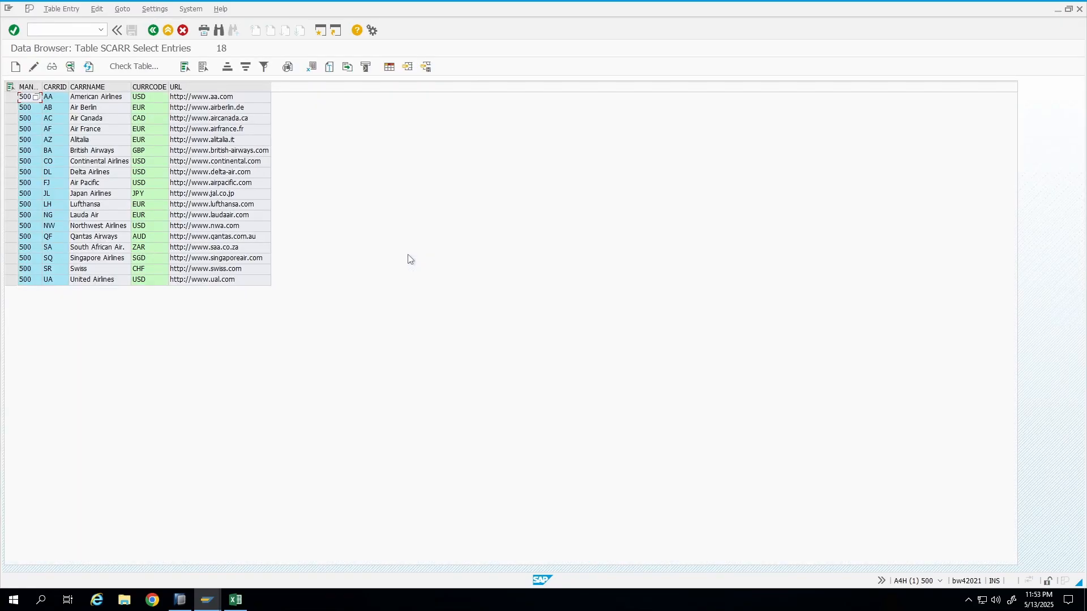
pyautogui.click(55, 86)
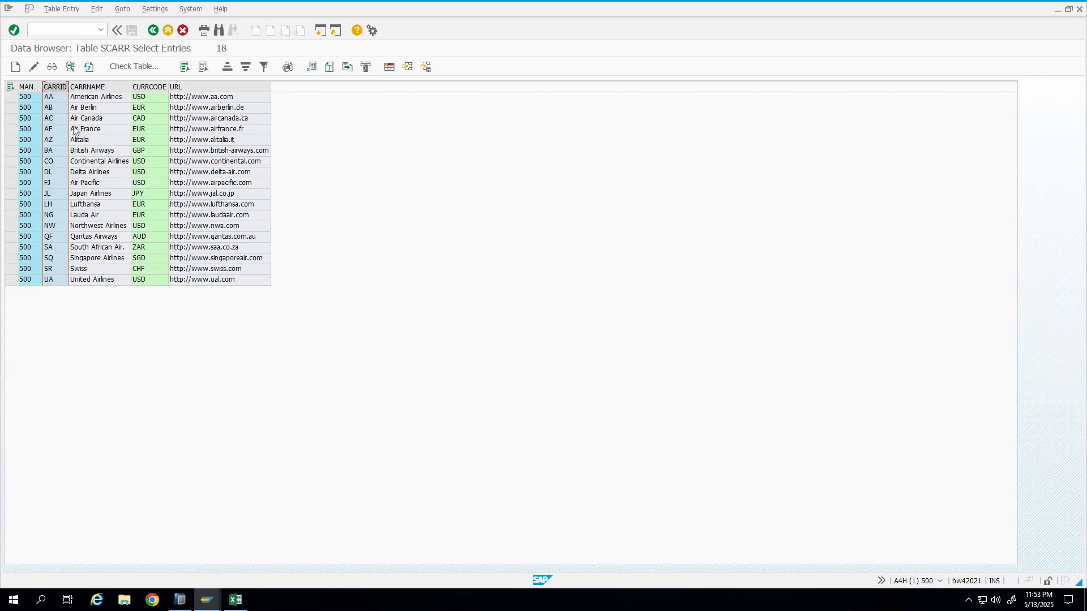
# In HANA Studio, start a new InfoObject in the ZCHI Chi InfoArea of the BW Repository.
pyautogui.click(180, 599)
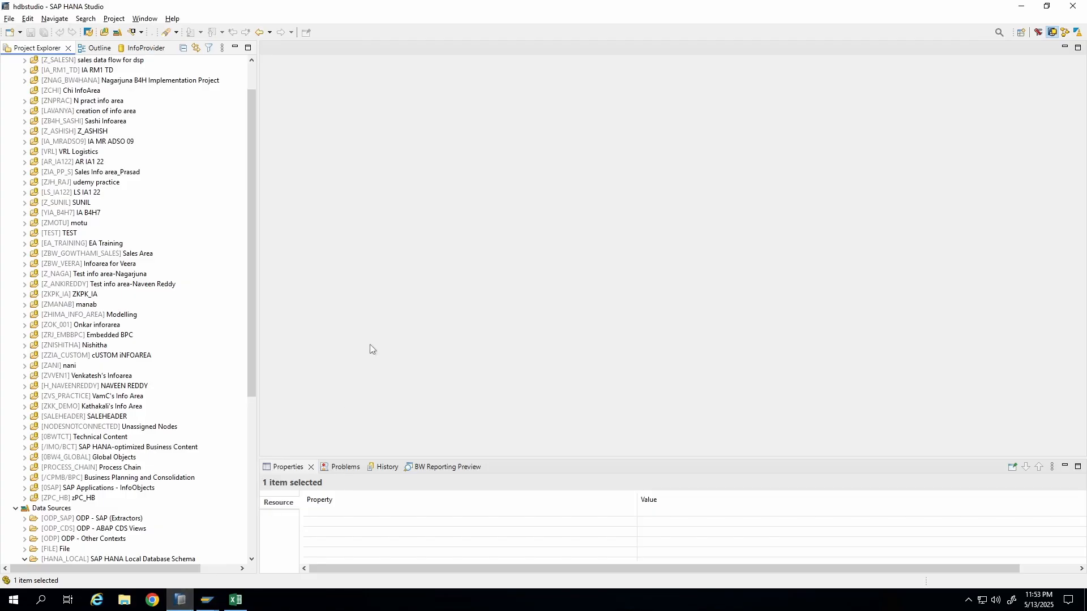
pyautogui.moveTo(249, 321); pyautogui.dragTo(249, 297)
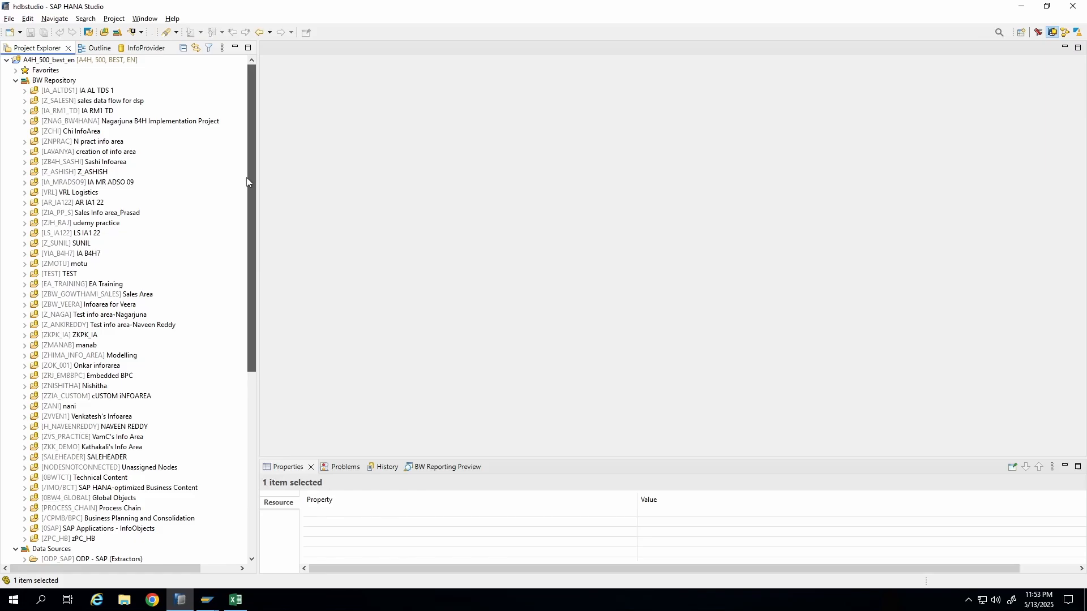
pyautogui.click(15, 81)
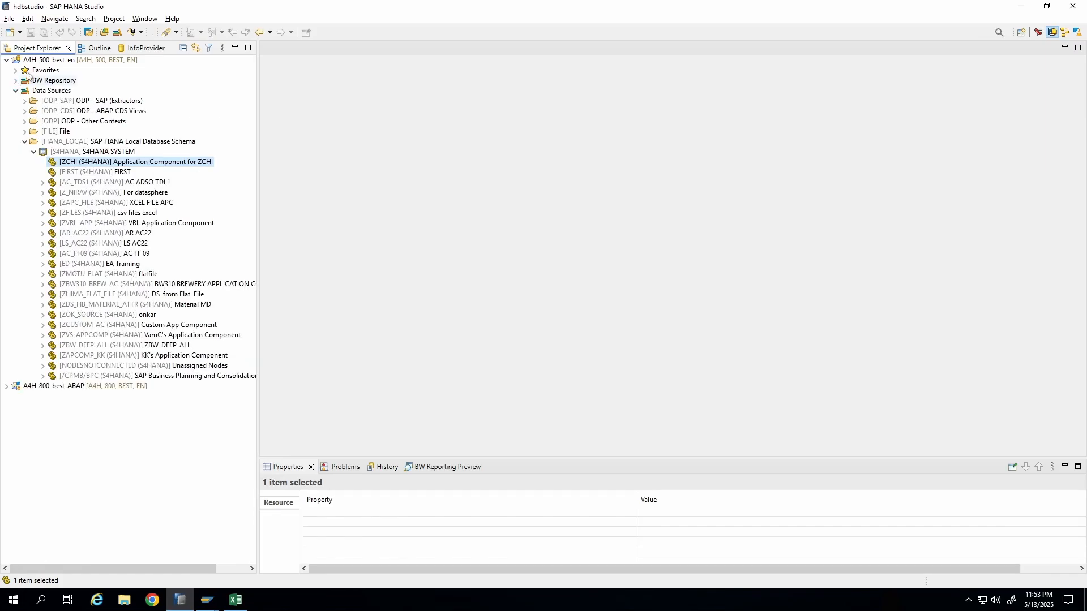
pyautogui.click(24, 141)
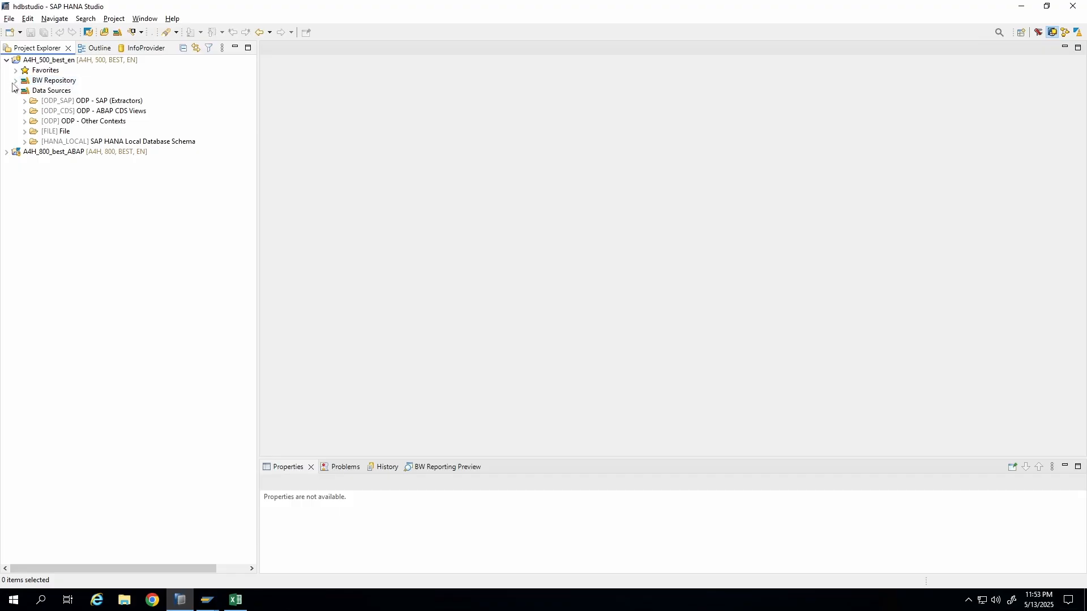
pyautogui.click(16, 81)
pyautogui.click(16, 81)
pyautogui.click(16, 91)
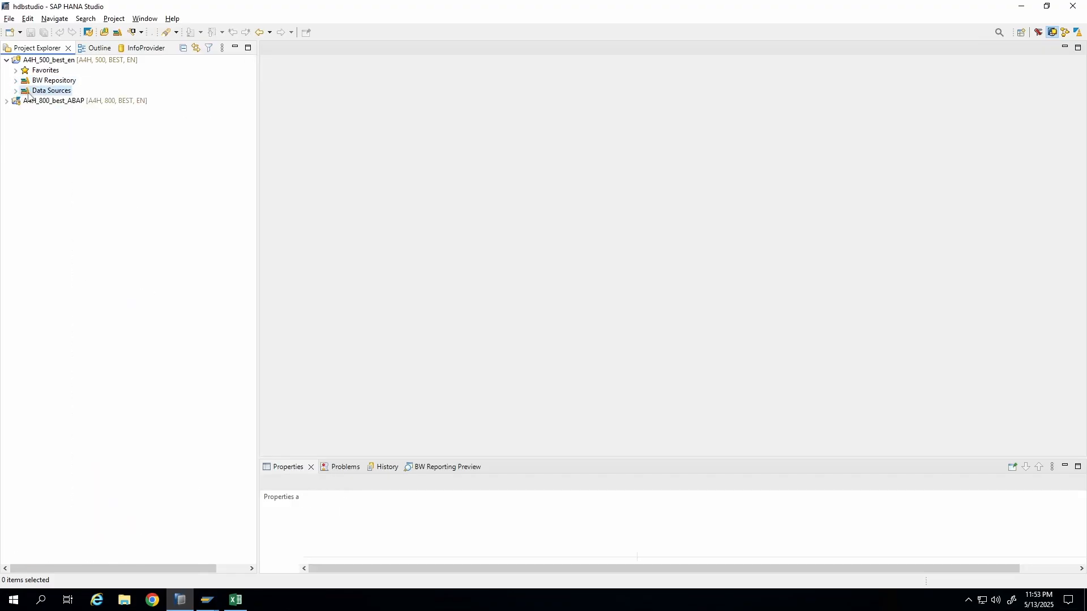
pyautogui.click(15, 92)
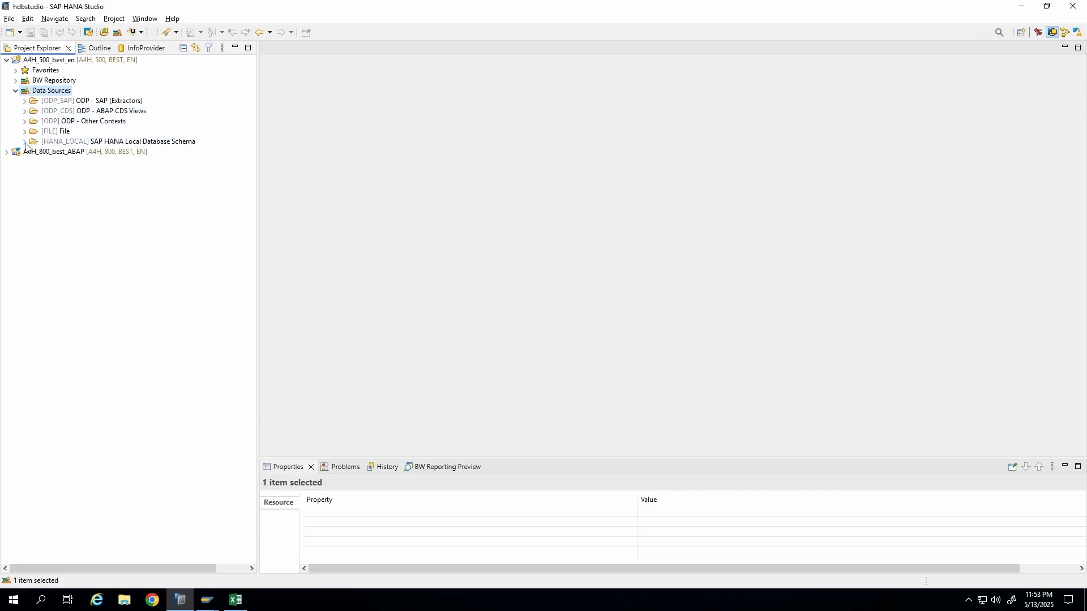
pyautogui.click(16, 91)
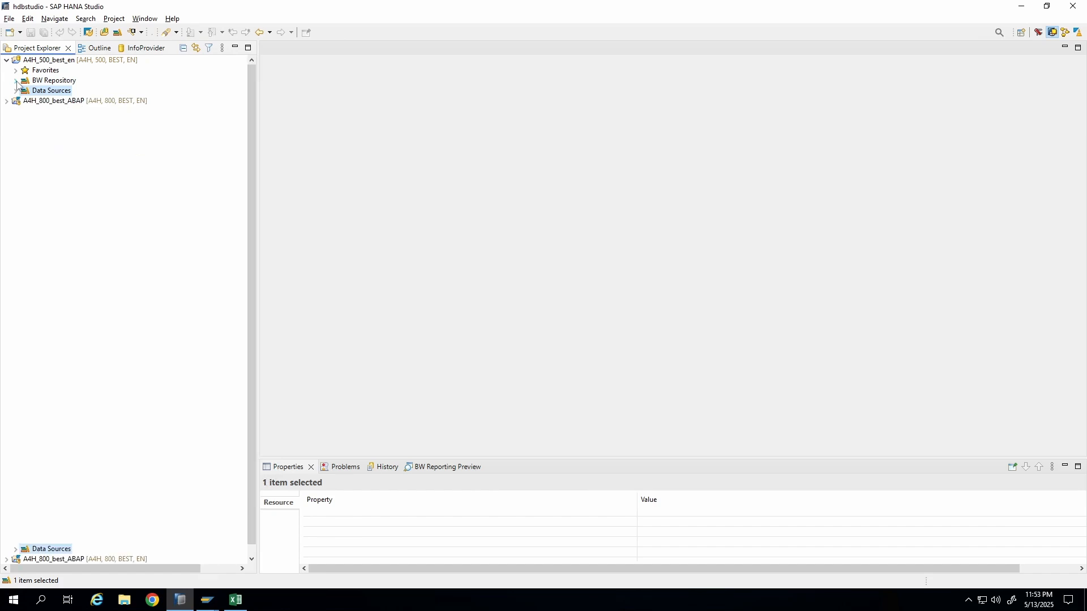
pyautogui.click(16, 80)
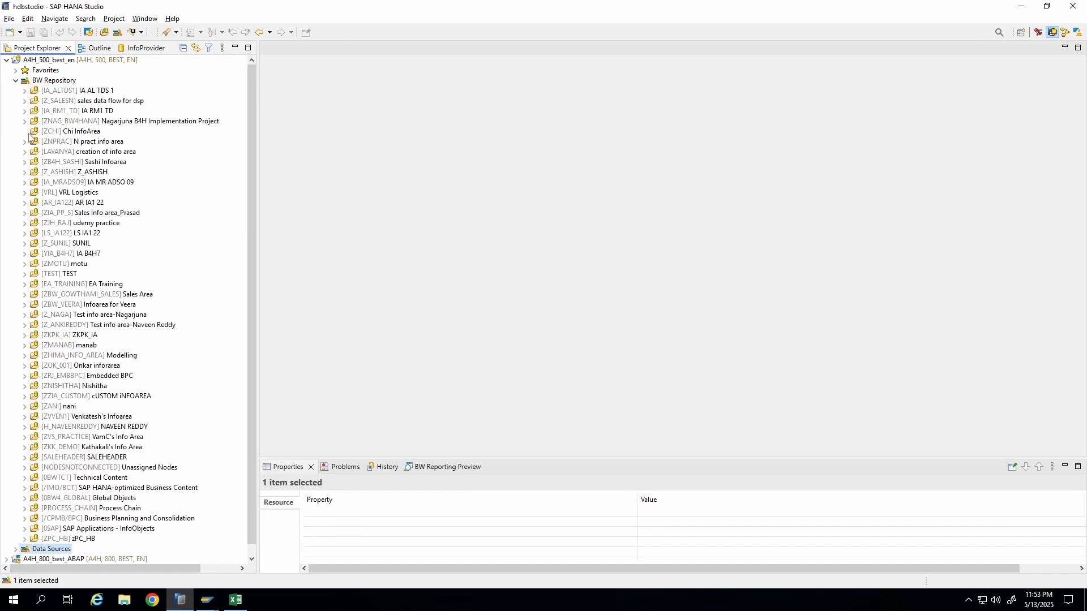
pyautogui.click(47, 132)
pyautogui.rightClick(47, 133)
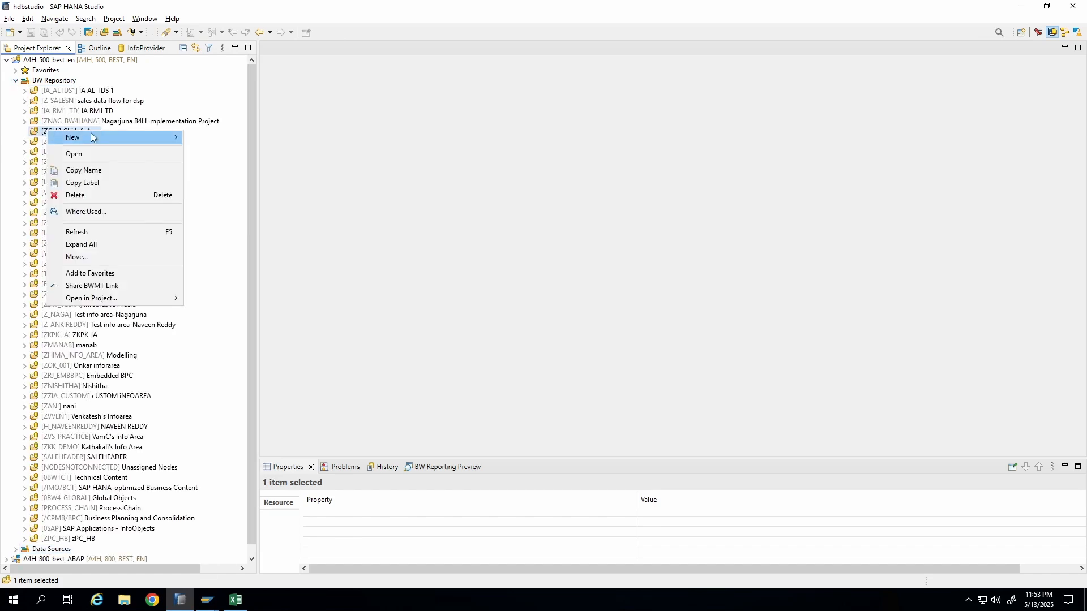
pyautogui.moveTo(91, 136)
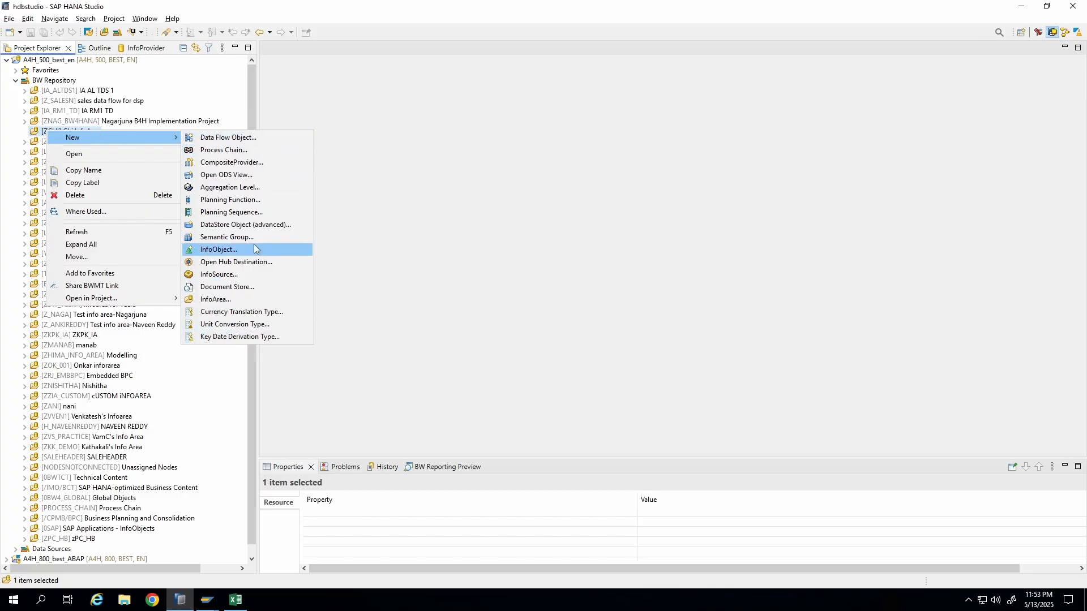
pyautogui.click(237, 250)
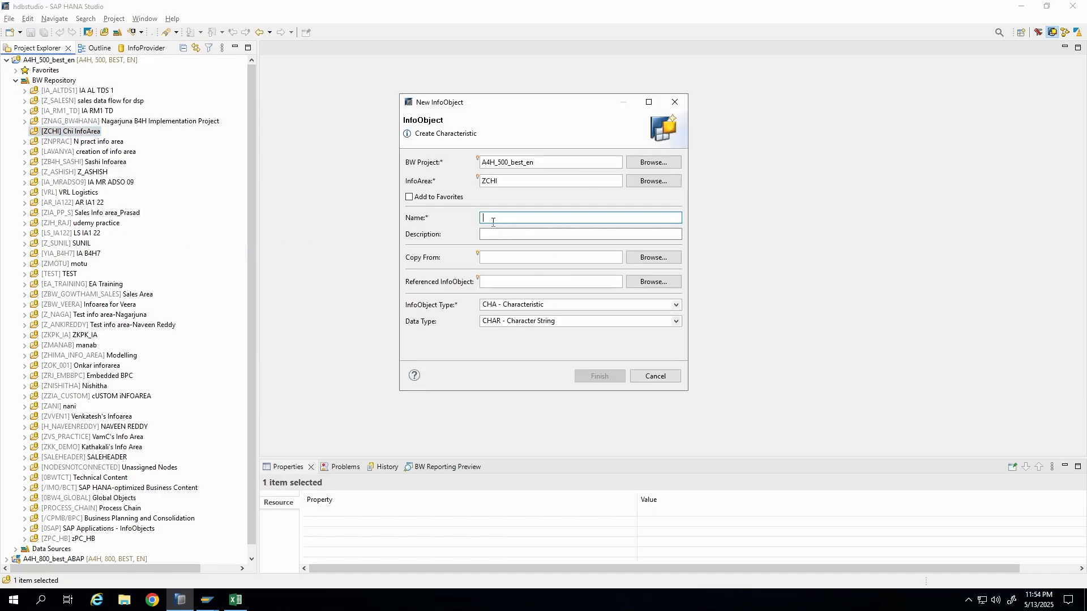
# Glance back at the SCARR airline list and return to the New InfoObject dialog.
pyautogui.click(208, 600)
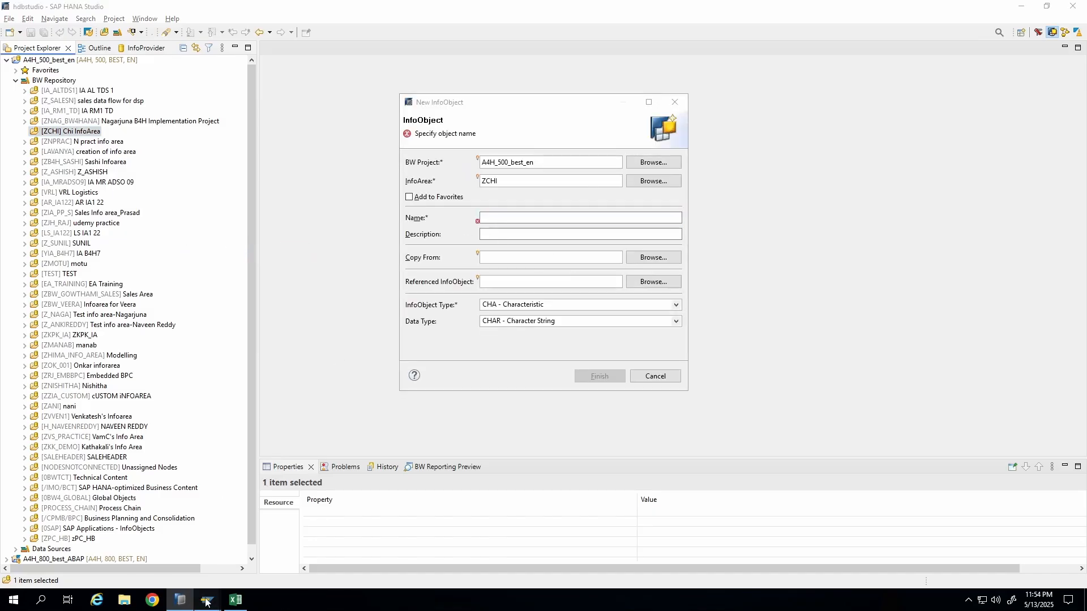
pyautogui.click(239, 550)
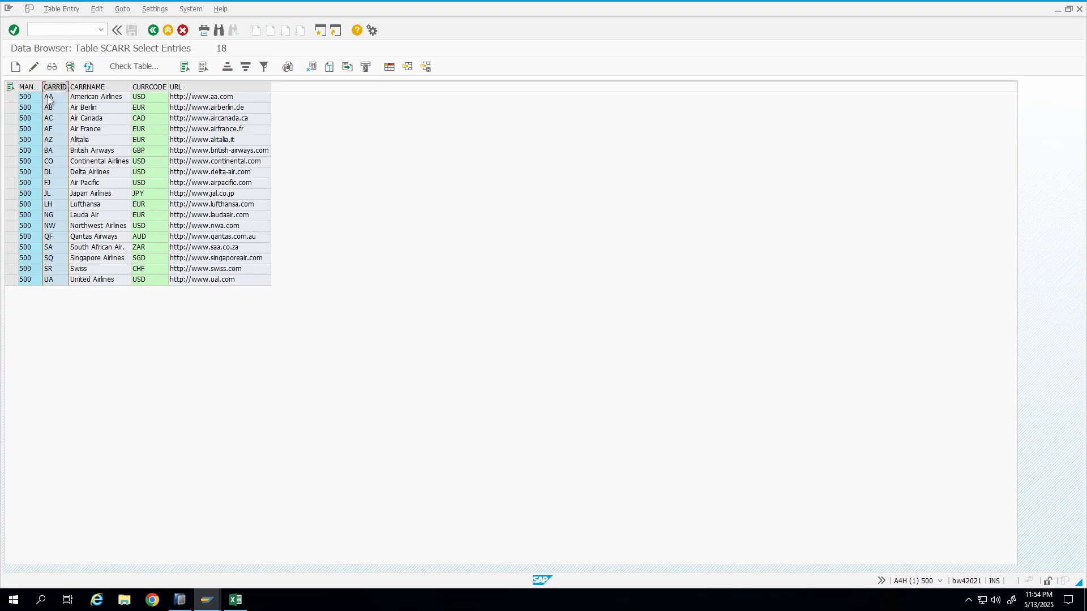
pyautogui.hotkey('alt', 'Tab')
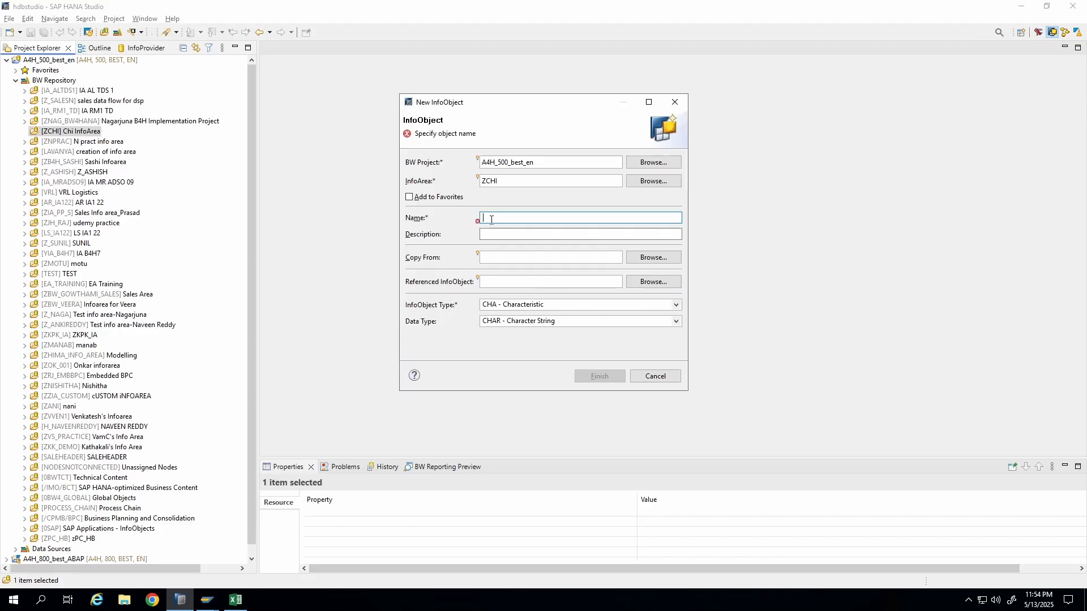
# Name the InfoObject ZCARRID with the description Carrier ID.
pyautogui.write('ZCARRID')
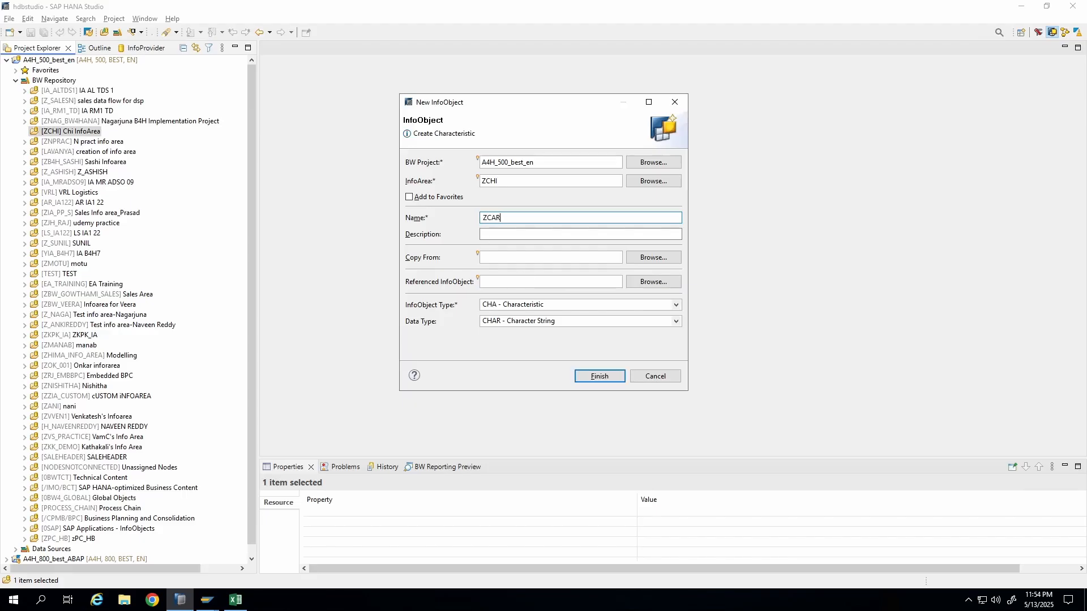
pyautogui.click(525, 238)
pyautogui.write('Carrier ID')
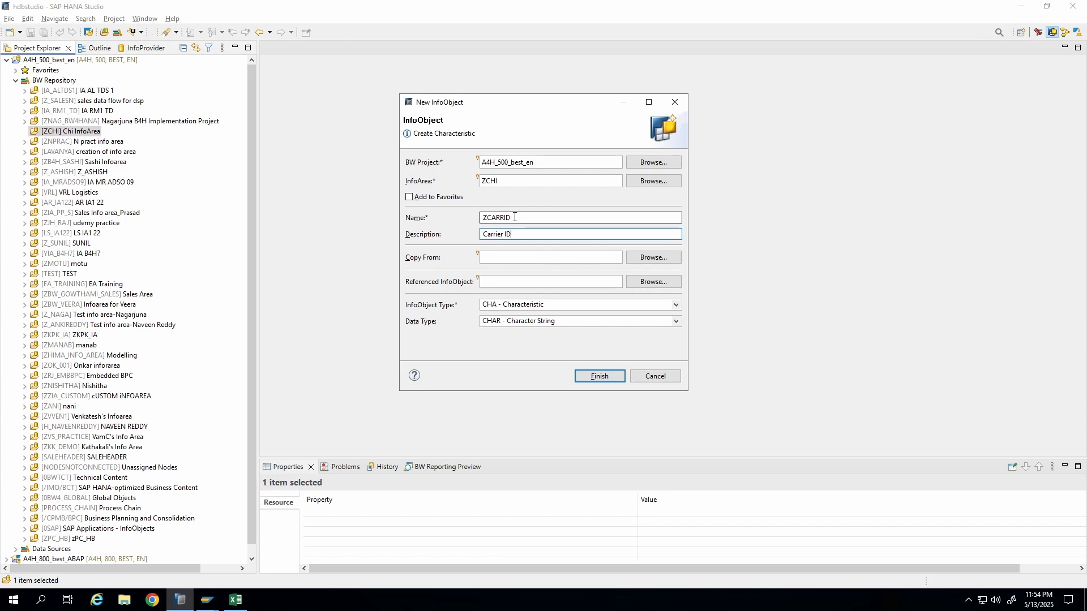
pyautogui.hotkey('shift', 'Tab')
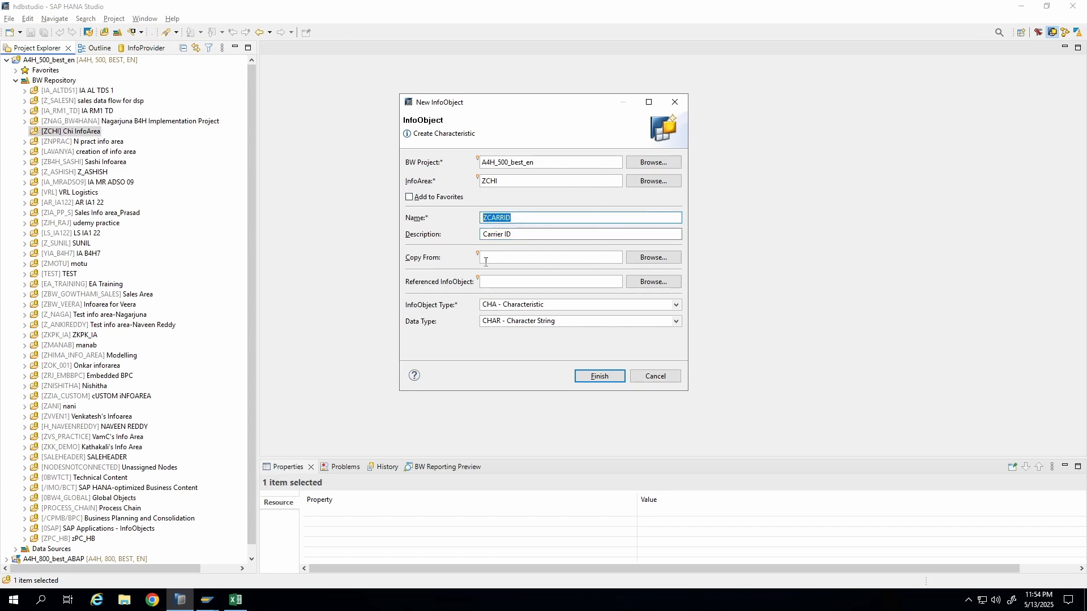
pyautogui.click(511, 259)
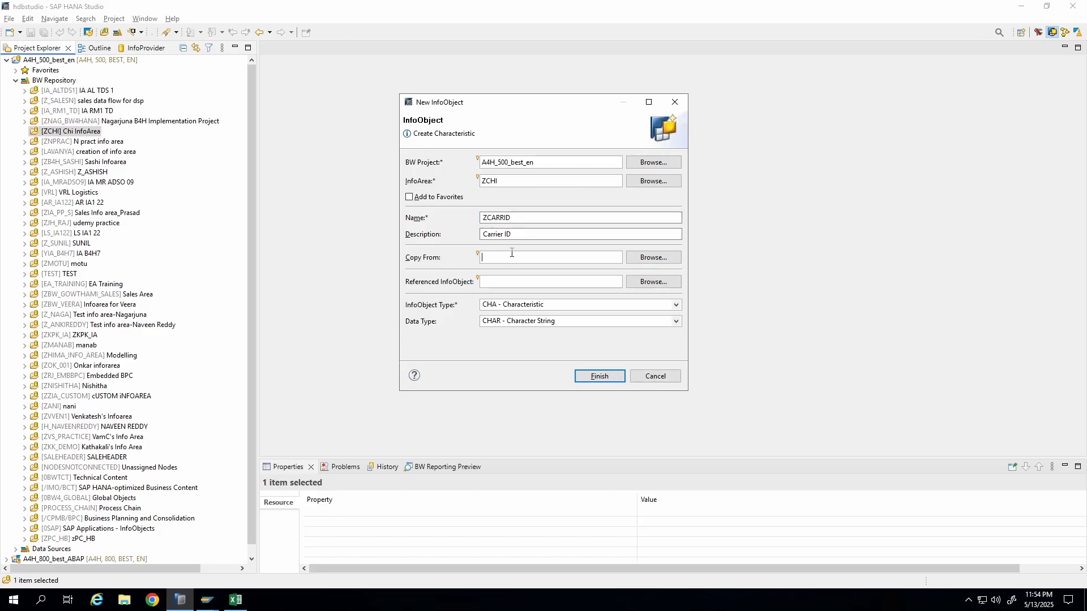
pyautogui.click(515, 285)
# Try the Key Figure and XXL InfoObject types and their data types, then restore CHA - Characteristic with CHAR - Character String.
pyautogui.click(508, 305)
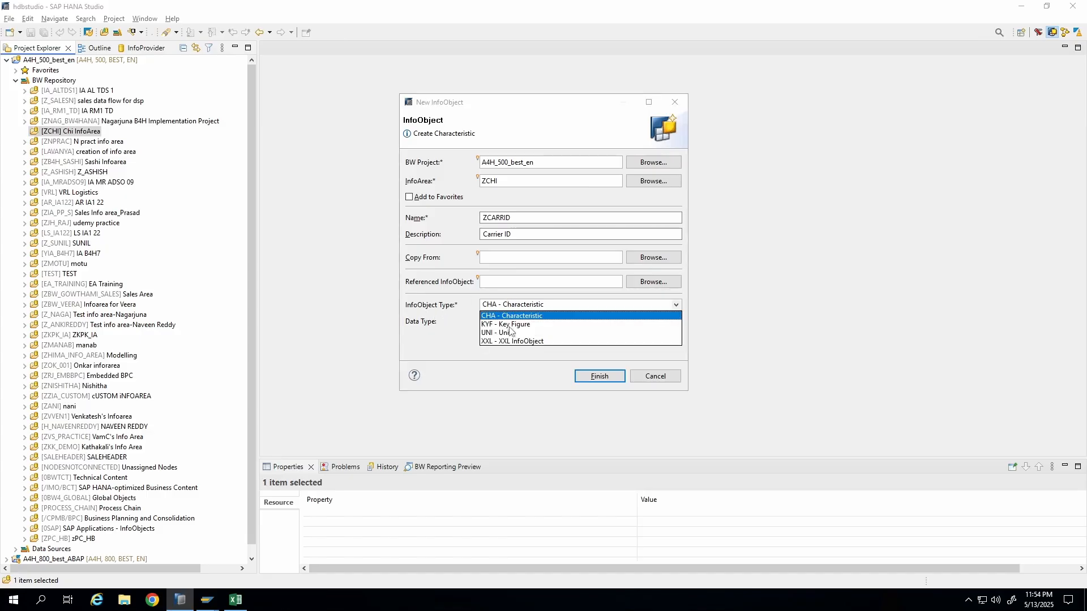
pyautogui.click(507, 325)
pyautogui.click(512, 306)
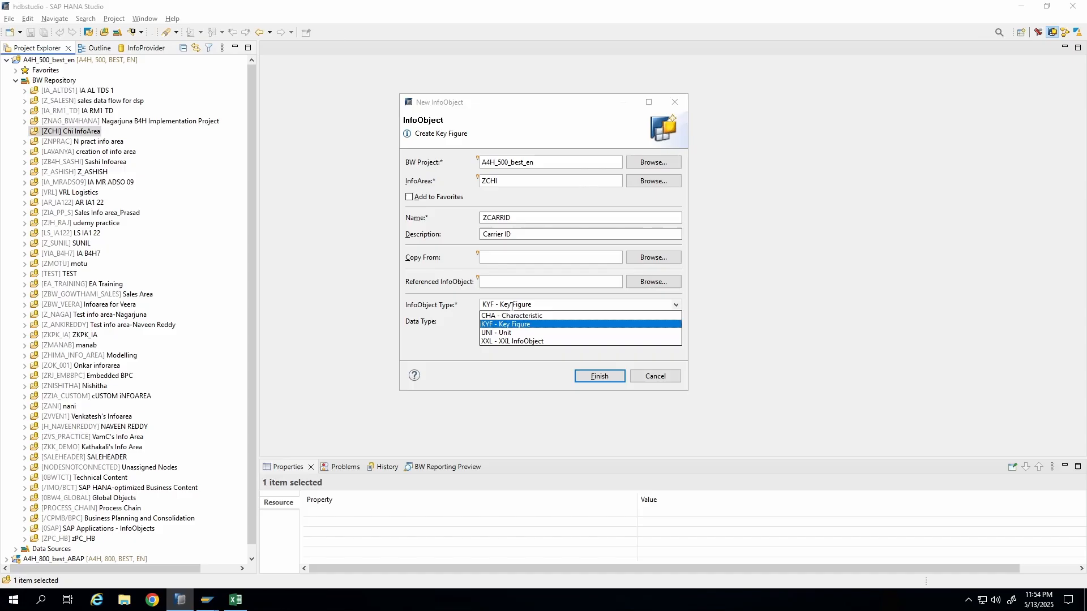
pyautogui.click(488, 341)
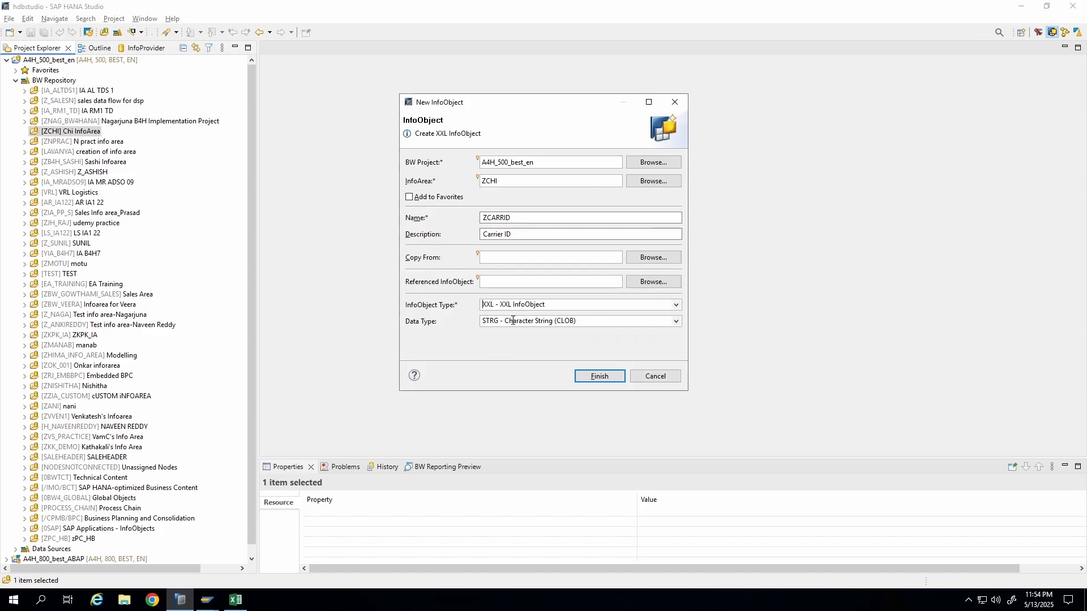
pyautogui.click(513, 321)
pyautogui.click(506, 355)
pyautogui.click(528, 322)
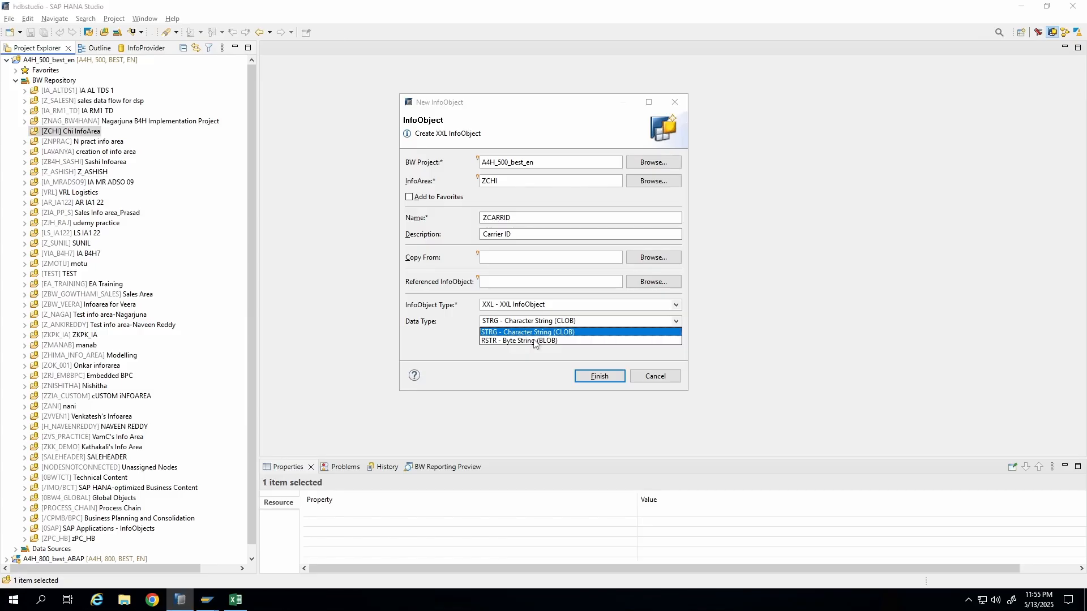
pyautogui.click(447, 344)
pyautogui.click(530, 304)
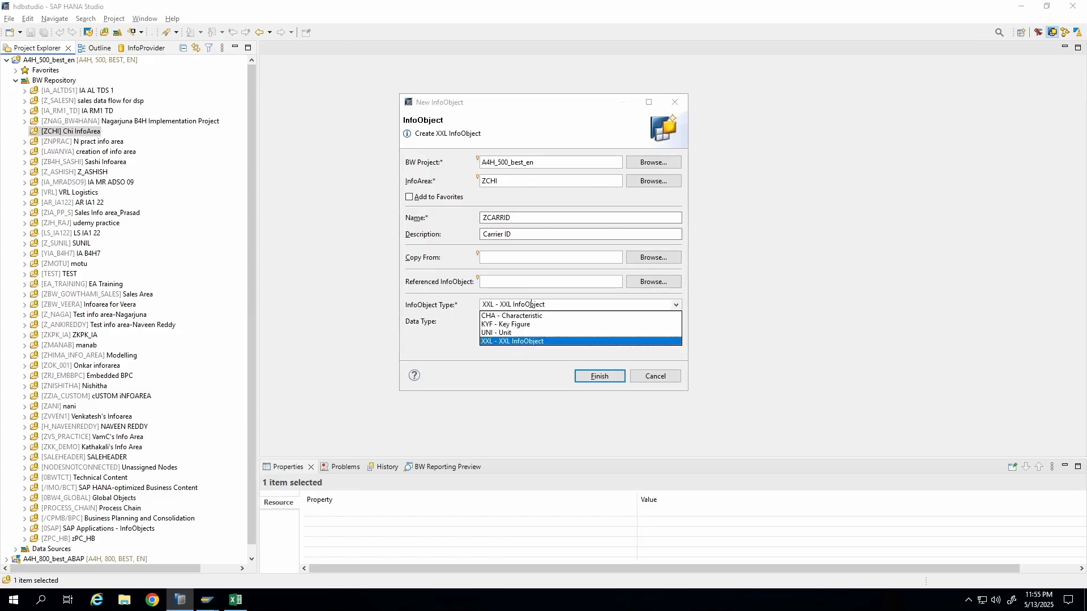
pyautogui.click(509, 317)
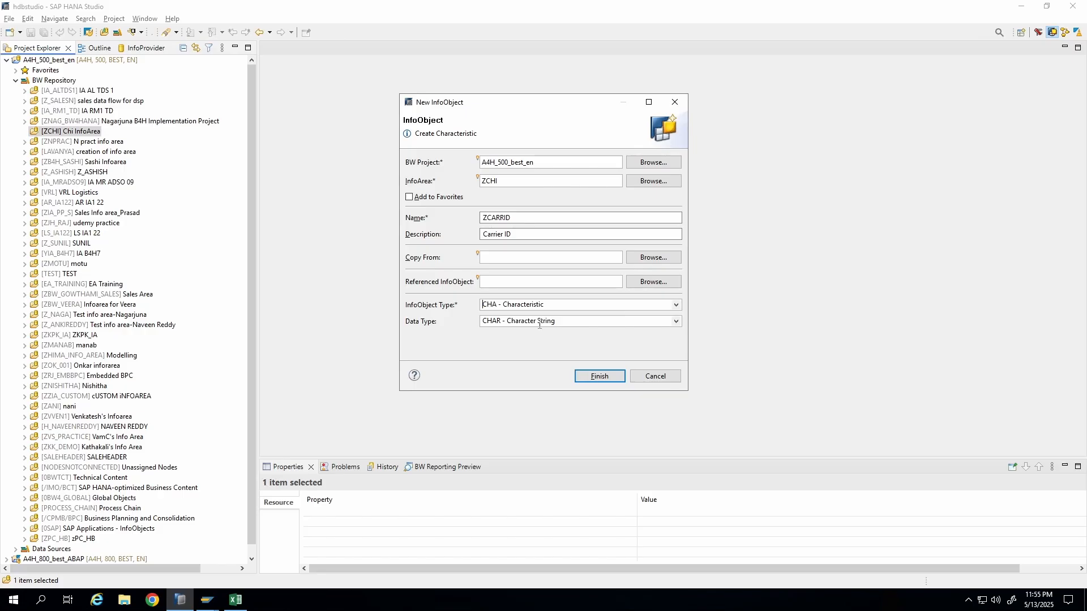
pyautogui.click(539, 323)
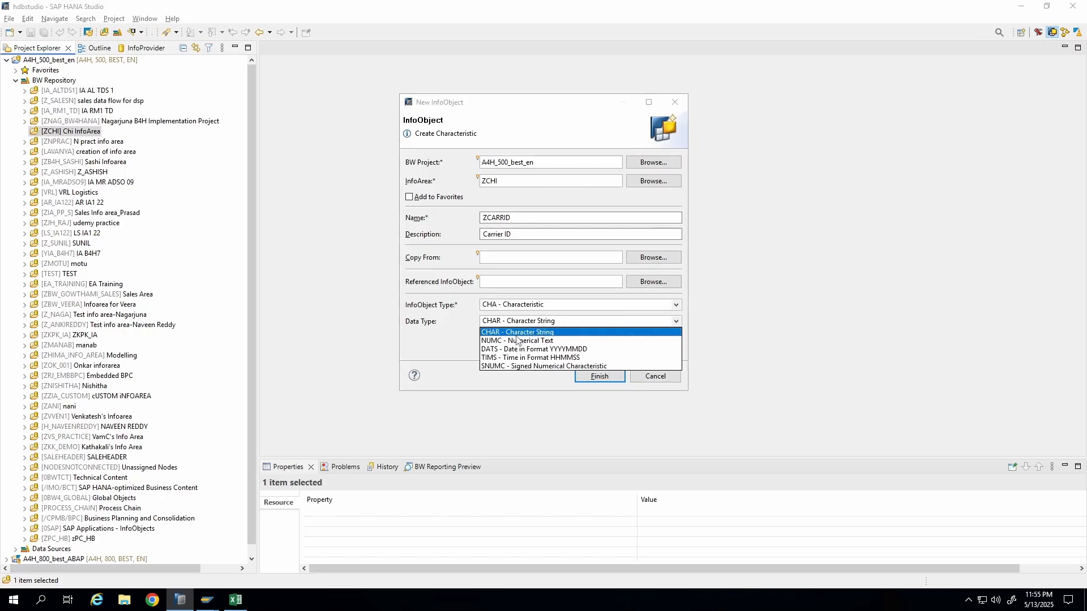
pyautogui.click(504, 333)
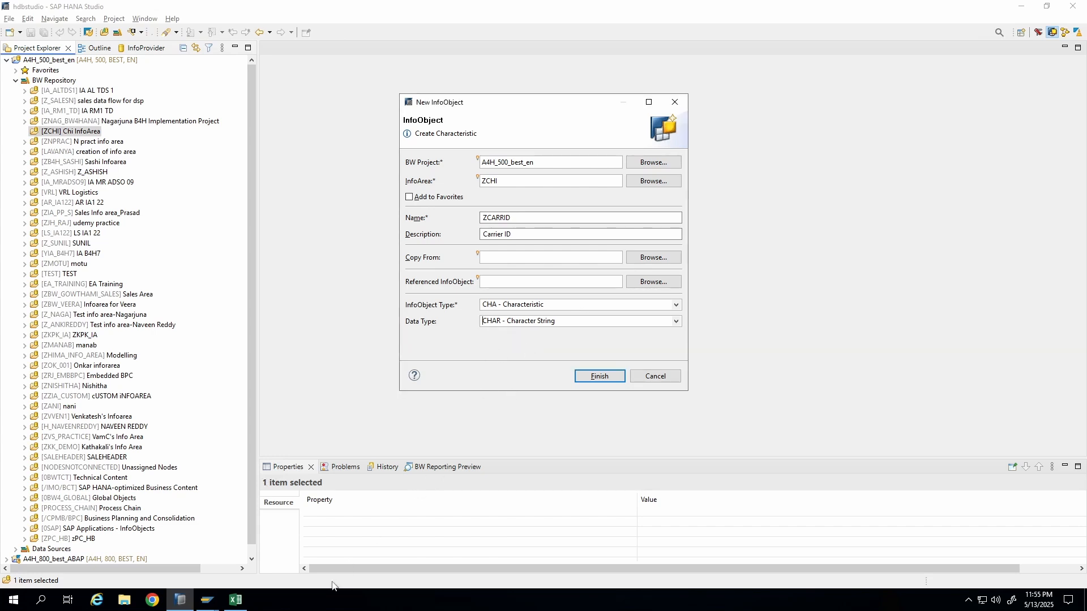
# Open the SCARR table's dictionary definition and check the CARRID field's data type and length.
pyautogui.moveTo(208, 600)
pyautogui.click(230, 555)
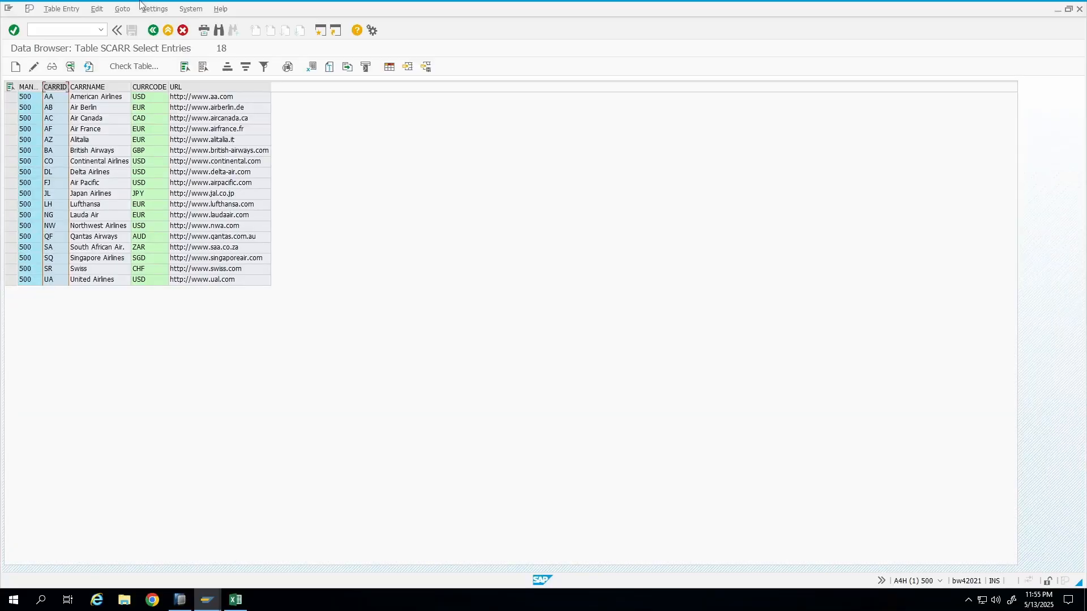
pyautogui.click(149, 34)
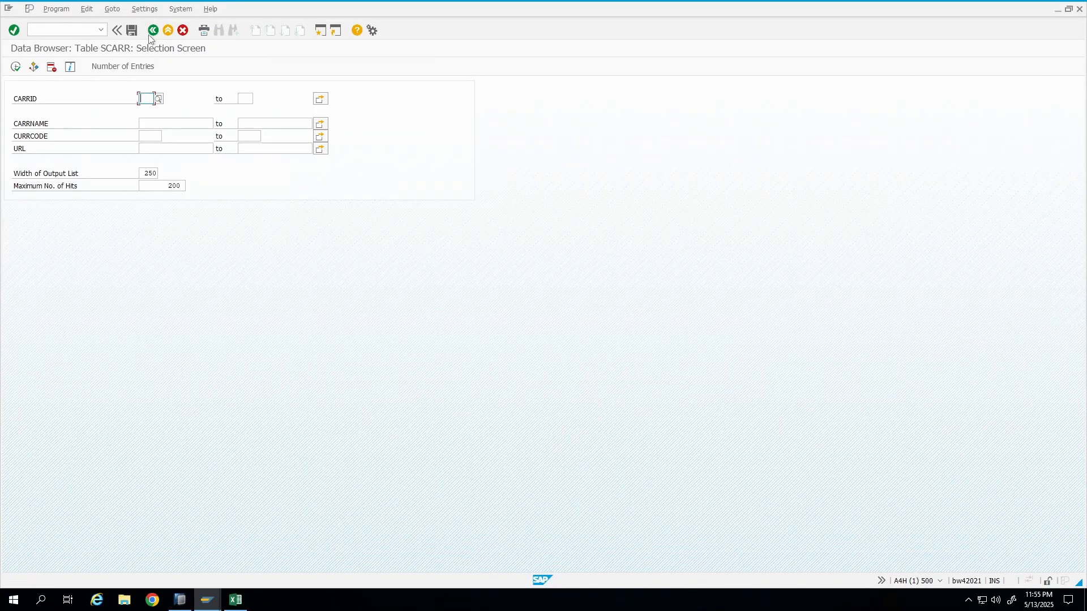
pyautogui.click(149, 35)
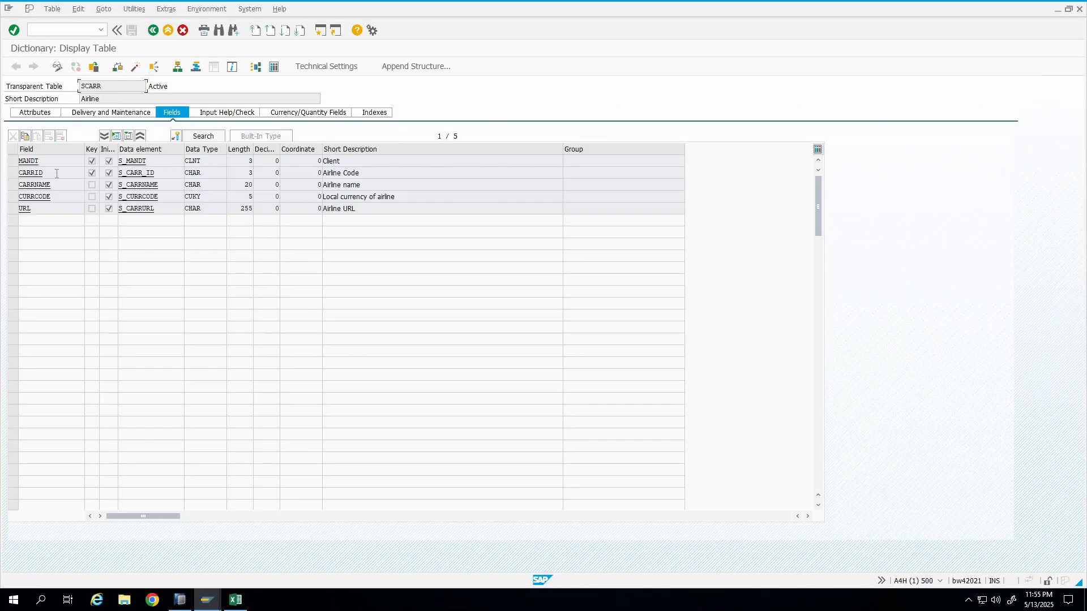
pyautogui.doubleClick(56, 173)
pyautogui.moveTo(226, 177); pyautogui.dragTo(295, 175)
pyautogui.hotkey('alt', 't')
pyautogui.click(360, 153)
pyautogui.click(242, 172)
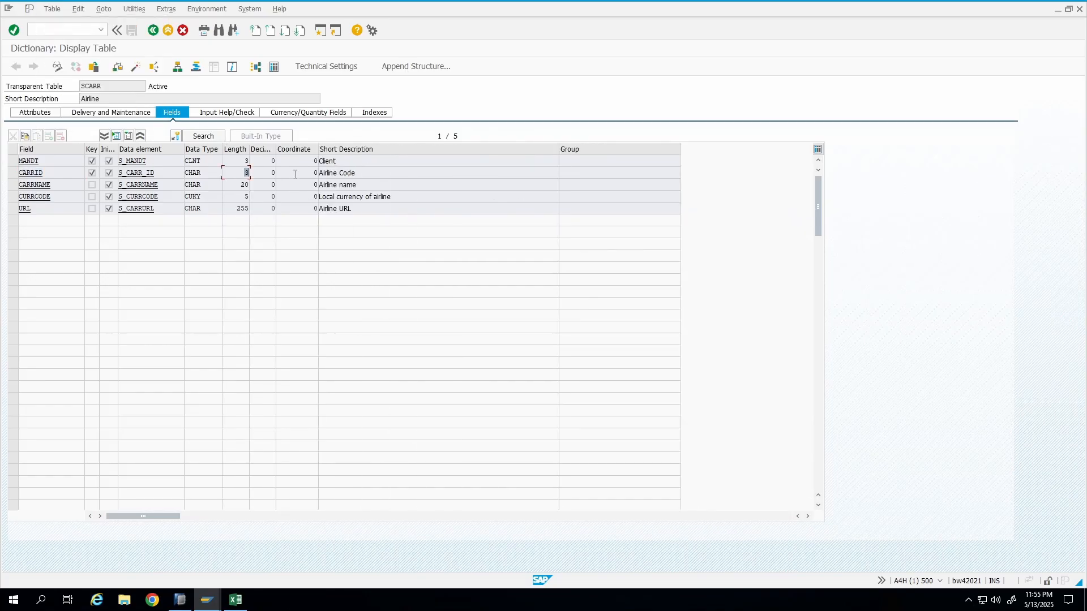
# Finish creating the ZCARRID characteristic and set its length to 3.
pyautogui.hotkey('alt', 'Tab')
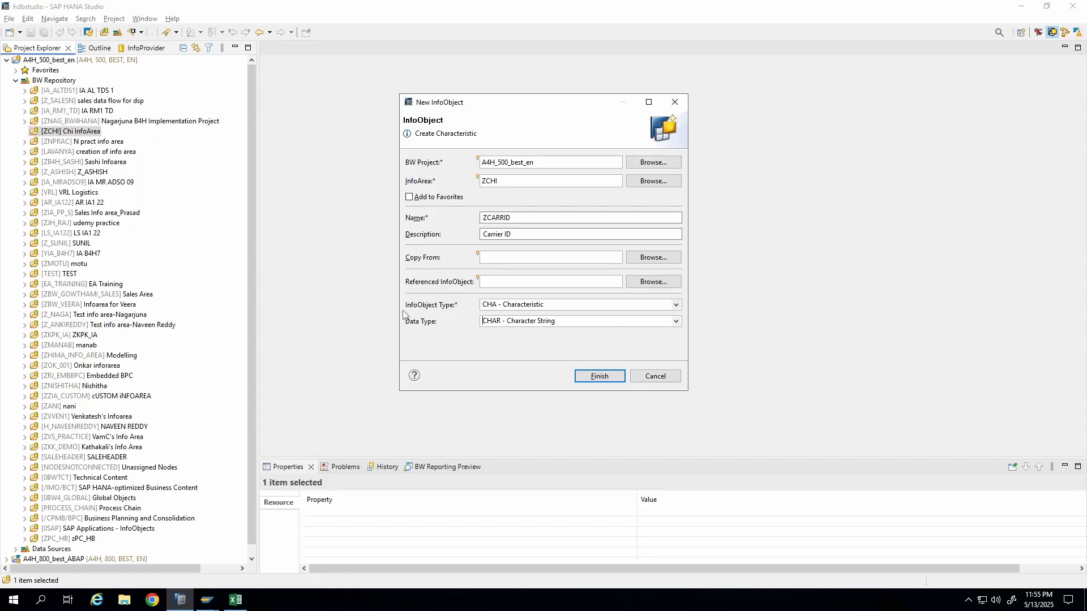
pyautogui.click(599, 377)
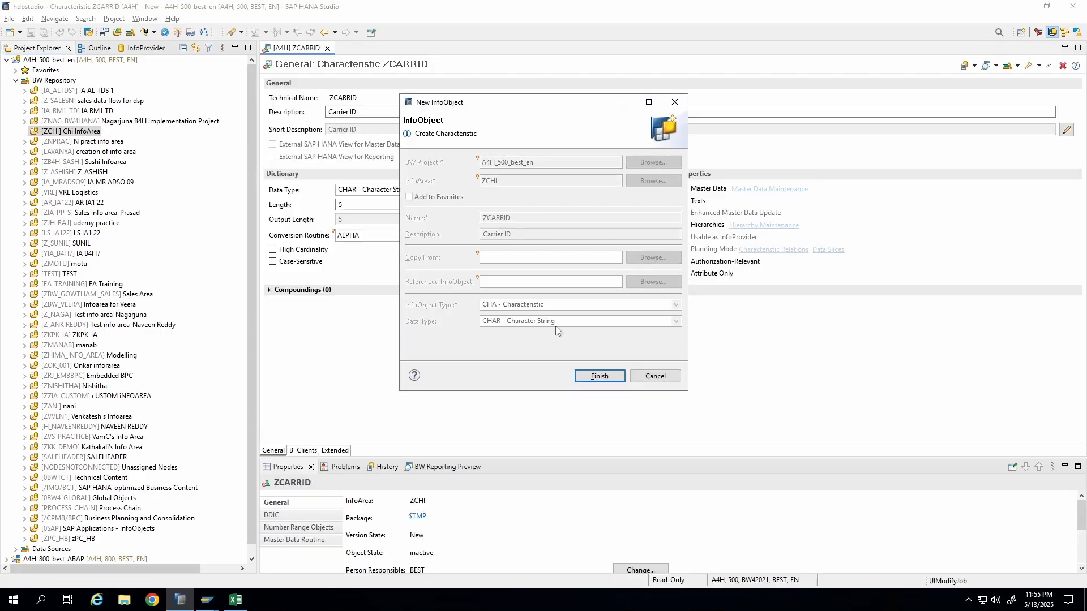
pyautogui.click(338, 205)
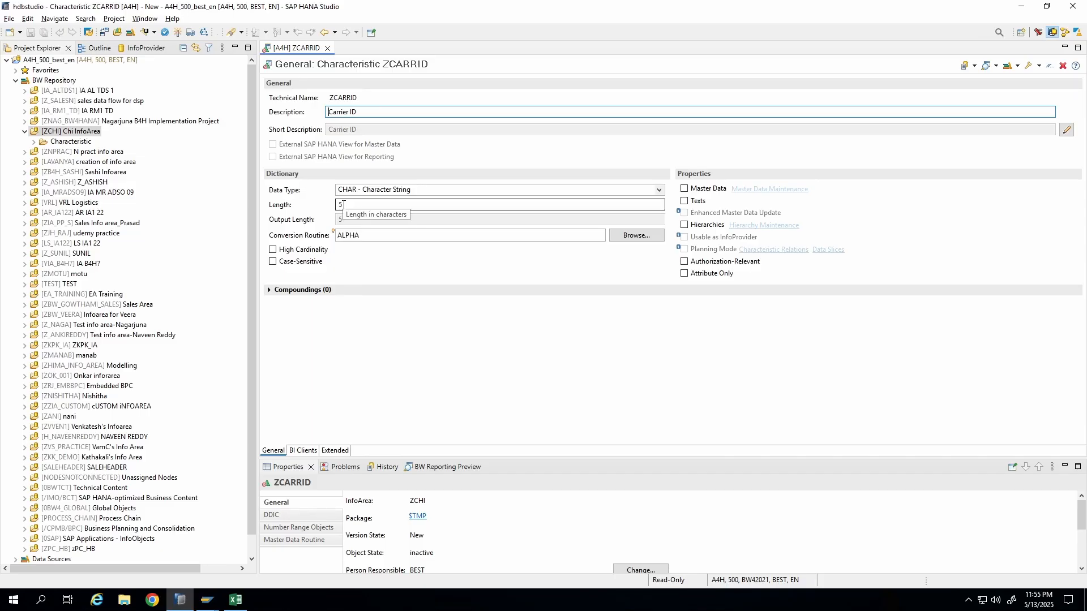
pyautogui.press('BackSpace')
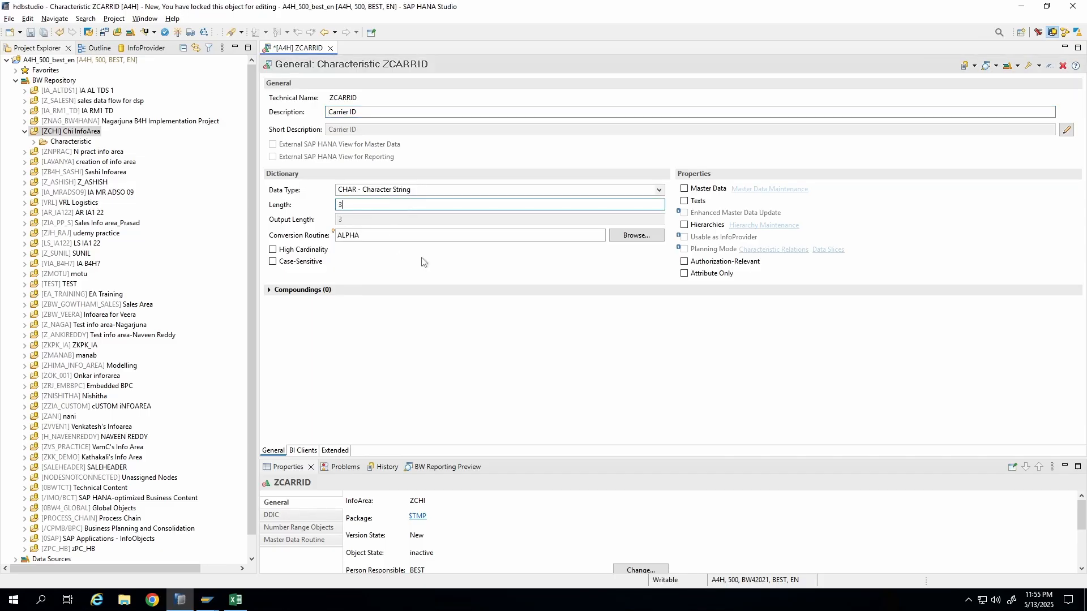
# Examine the technical name, short description and conversion routine fields of the characteristic.
pyautogui.hotkey('shift', 'Tab')
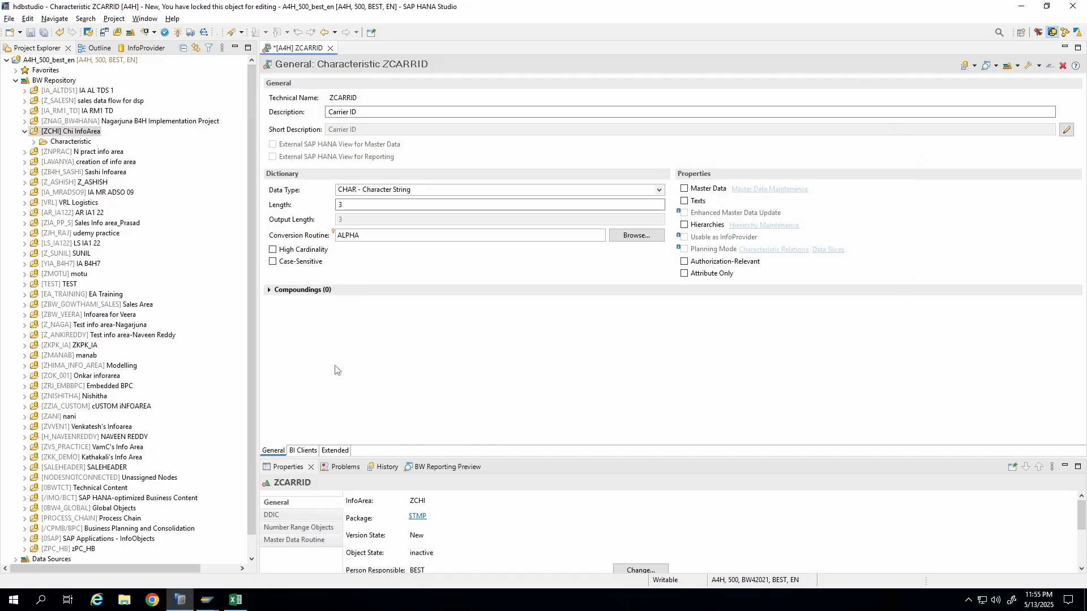
pyautogui.moveTo(333, 95); pyautogui.dragTo(272, 111)
pyautogui.click(369, 135)
pyautogui.click(1069, 131)
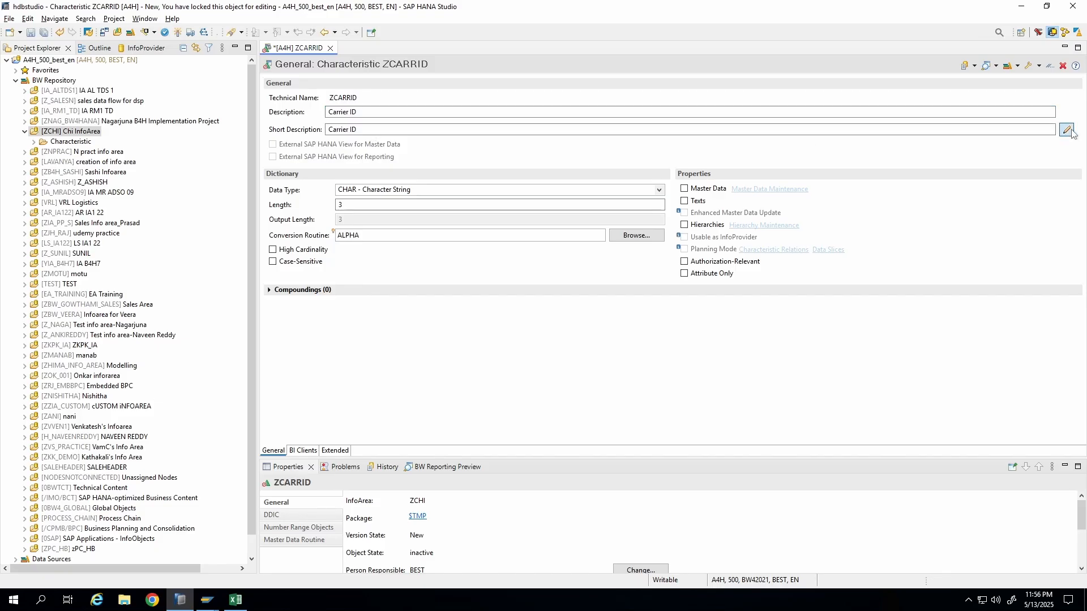
pyautogui.click(1070, 131)
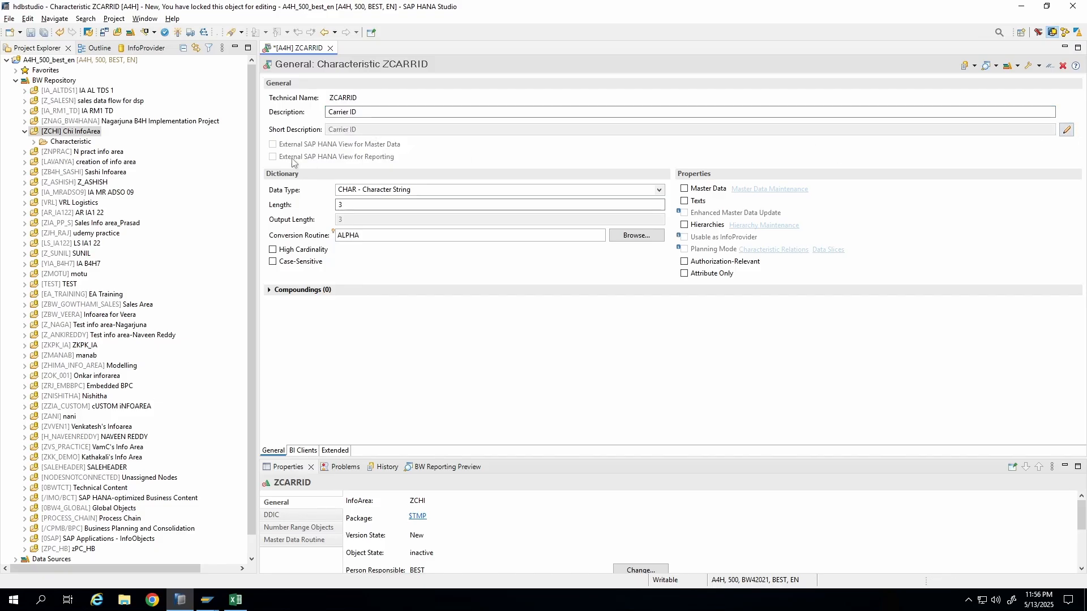
pyautogui.click(1067, 131)
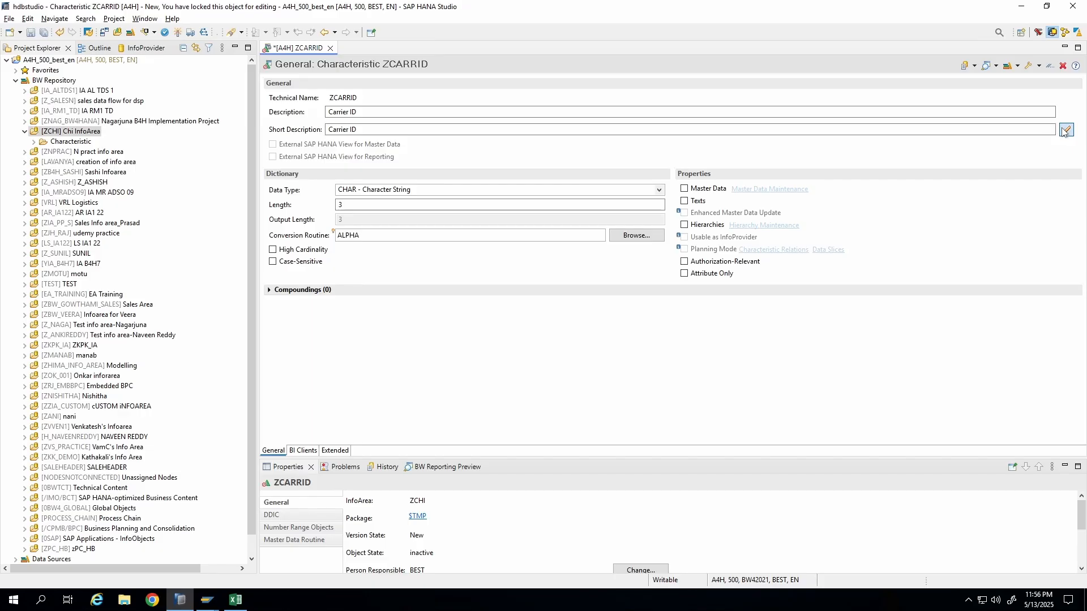
pyautogui.click(1068, 131)
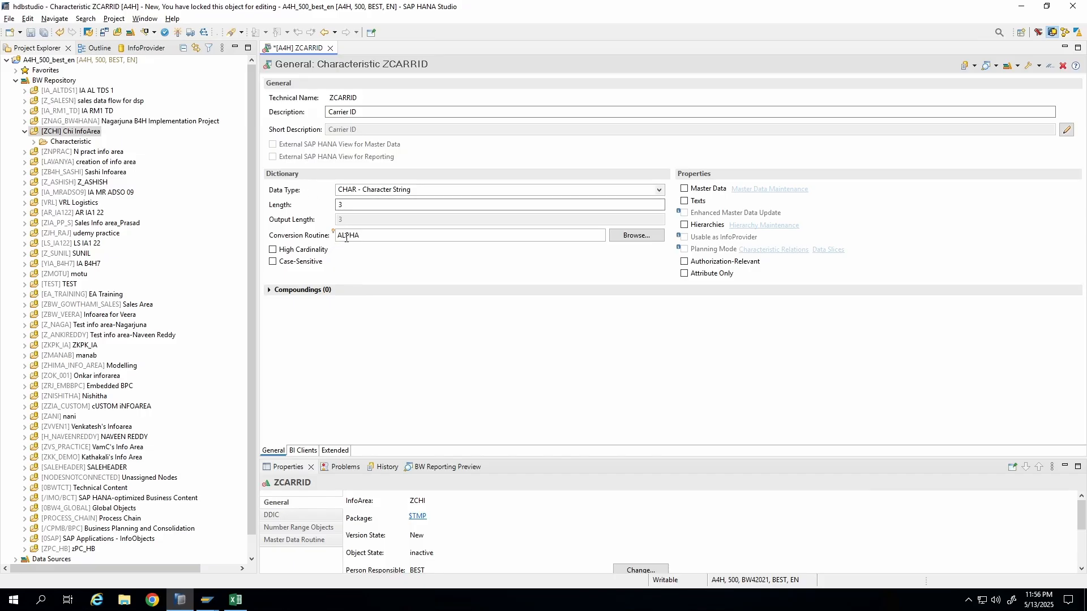
pyautogui.moveTo(398, 235); pyautogui.dragTo(292, 240)
pyautogui.click(399, 234)
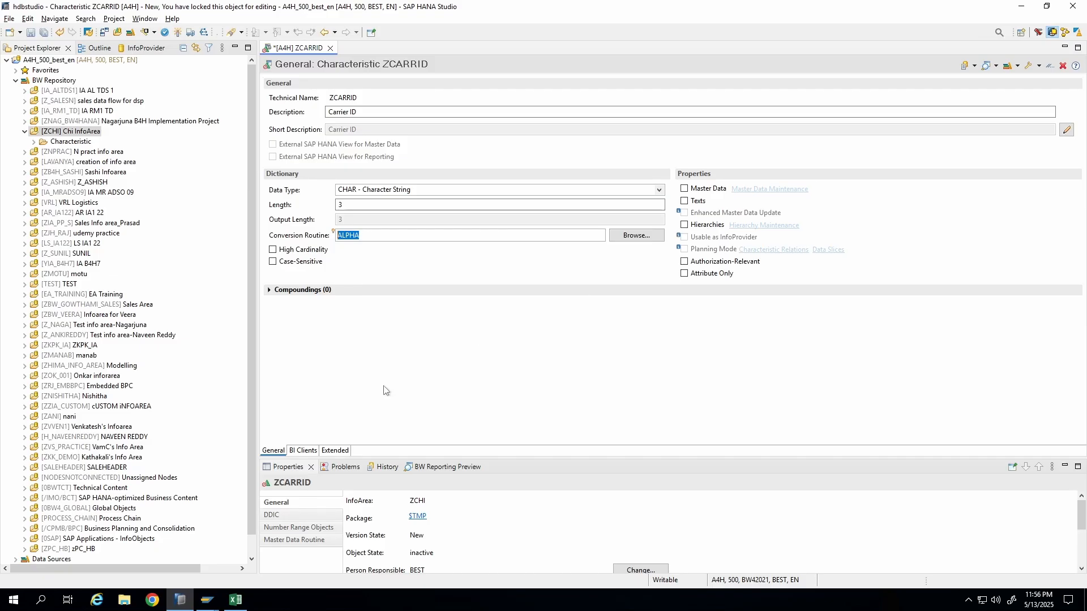
# Review the BI Clients and Extended settings of the characteristic, returning to General.
pyautogui.click(303, 452)
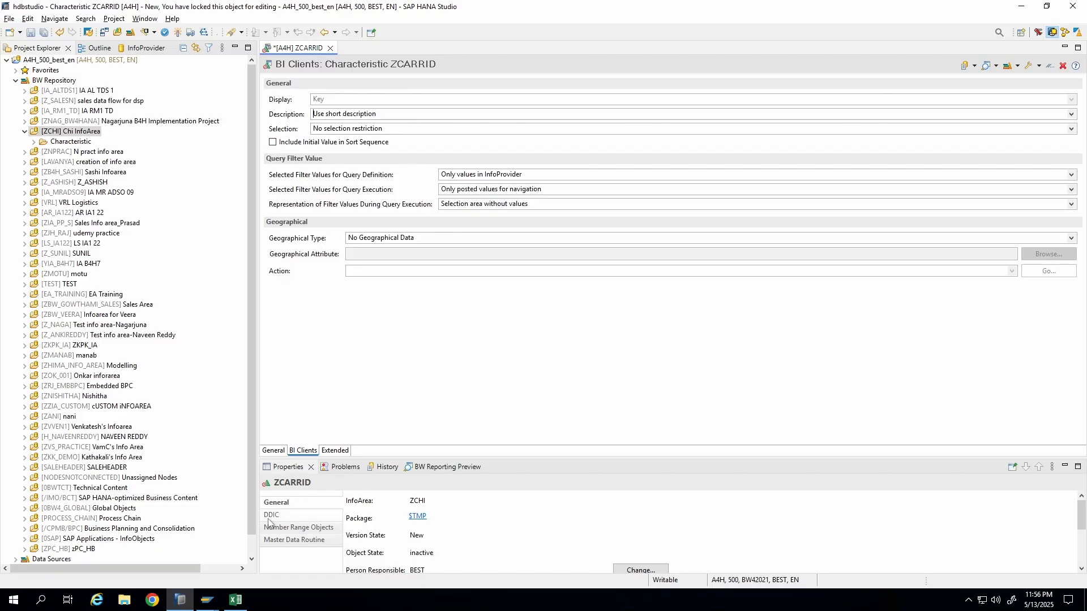
pyautogui.click(335, 451)
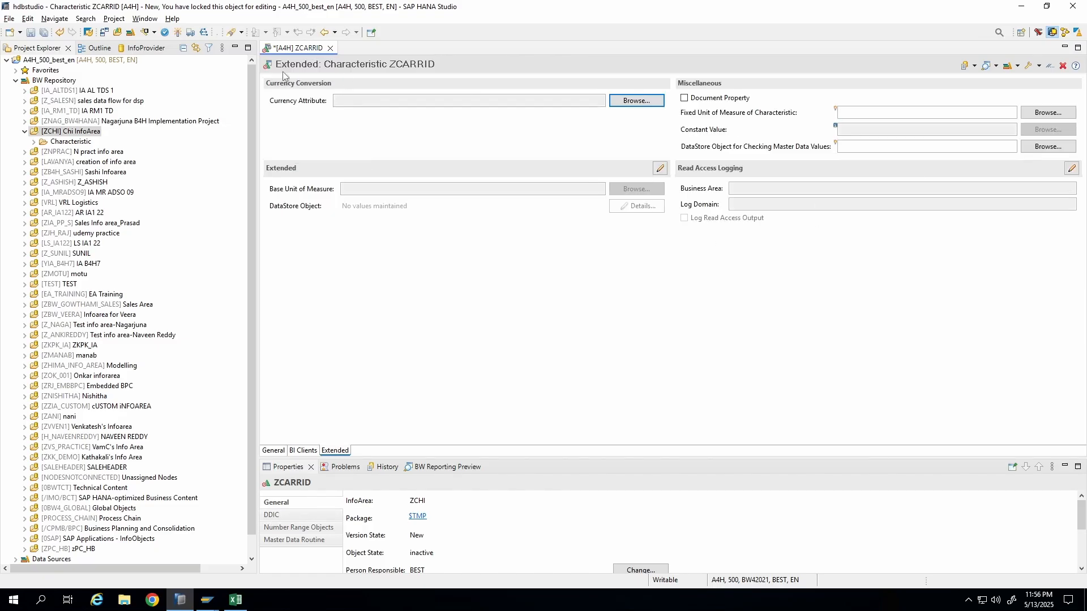
pyautogui.click(275, 452)
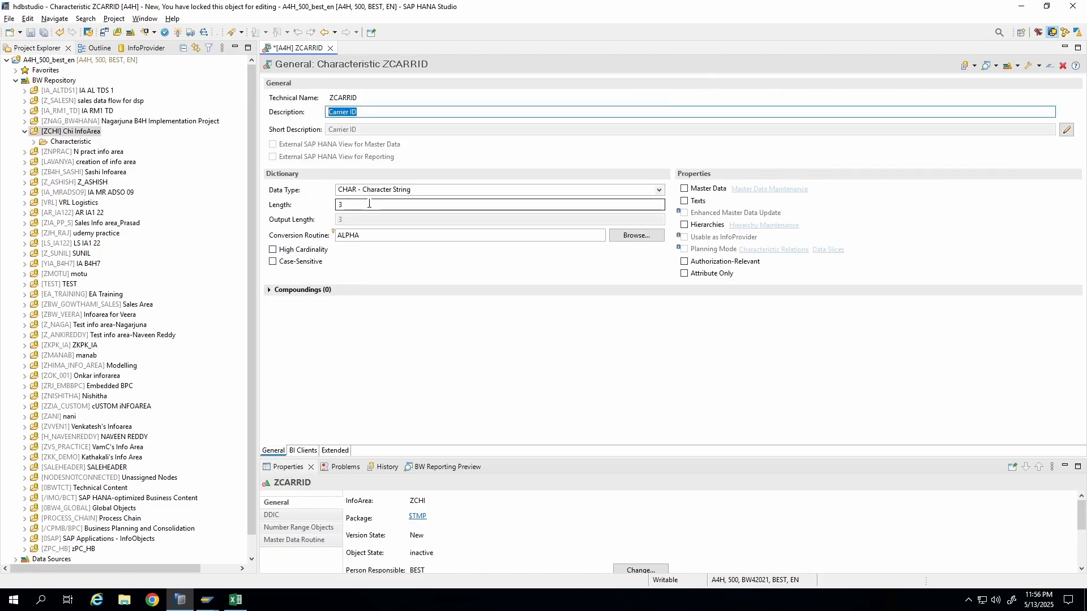
# Check the data type options and activate the ZCARRID characteristic.
pyautogui.click(425, 190)
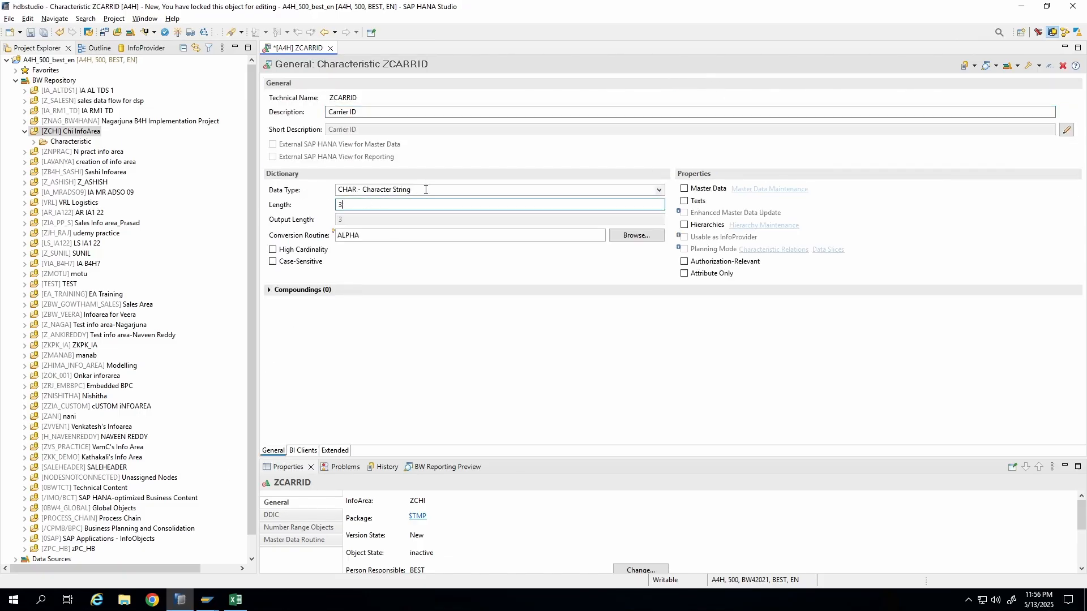
pyautogui.click(437, 297)
pyautogui.click(373, 208)
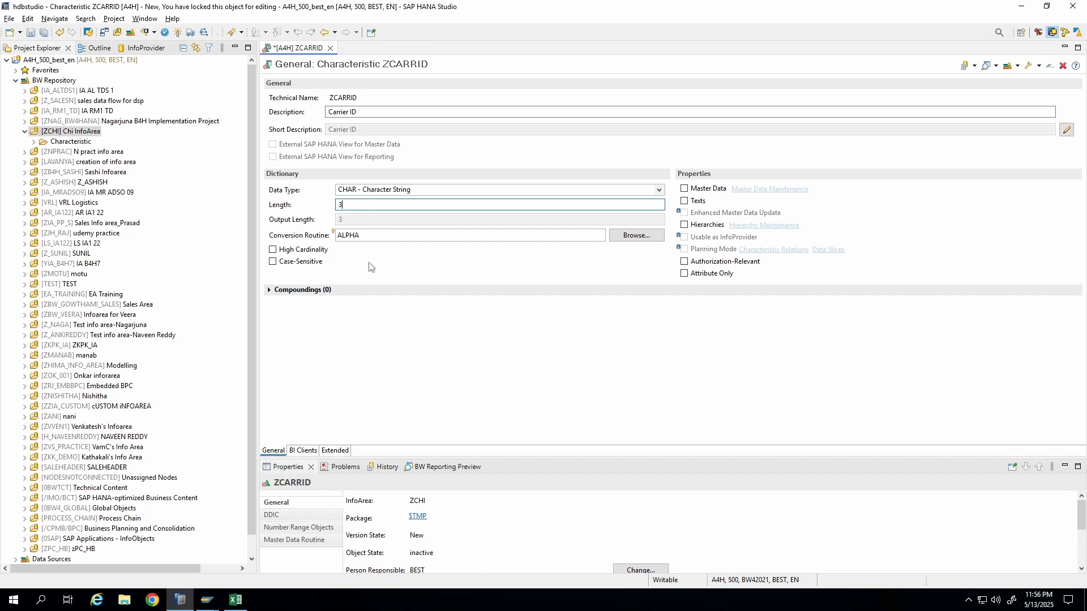
pyautogui.click(179, 33)
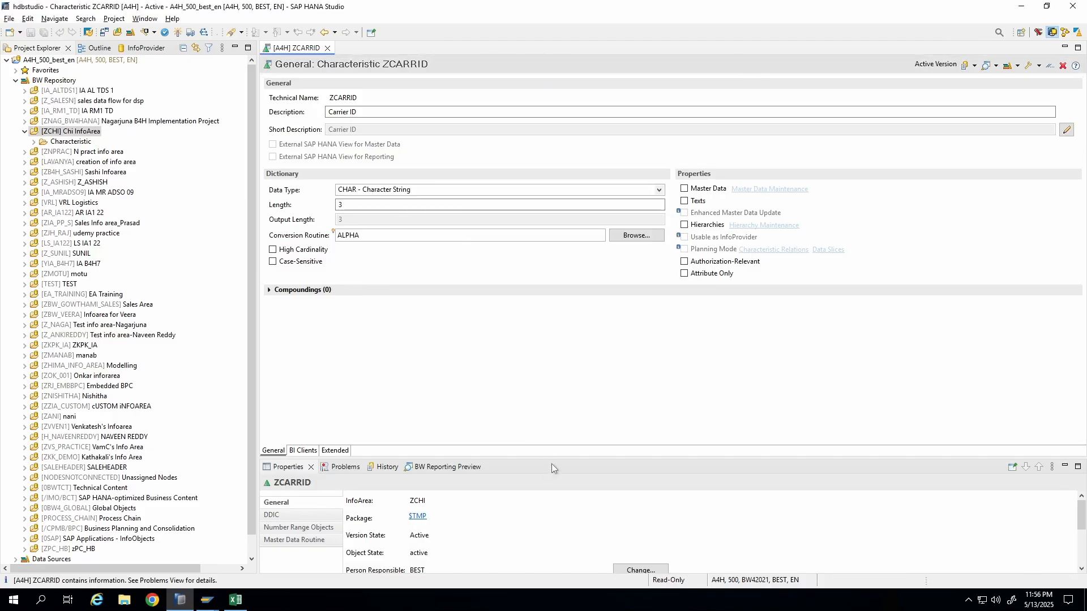
pyautogui.moveTo(552, 461); pyautogui.dragTo(553, 383)
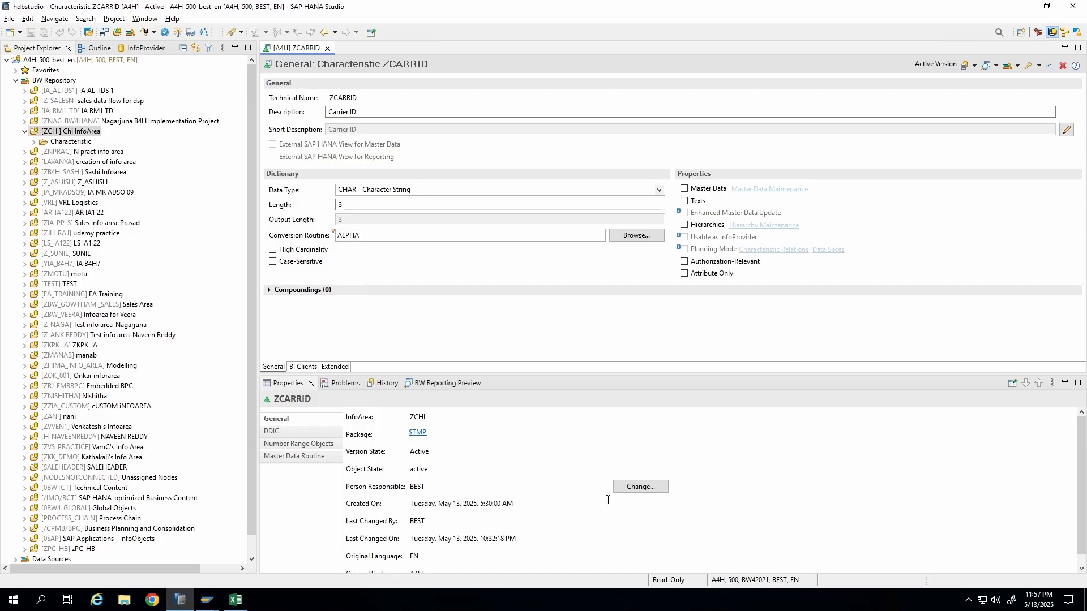
pyautogui.click(642, 488)
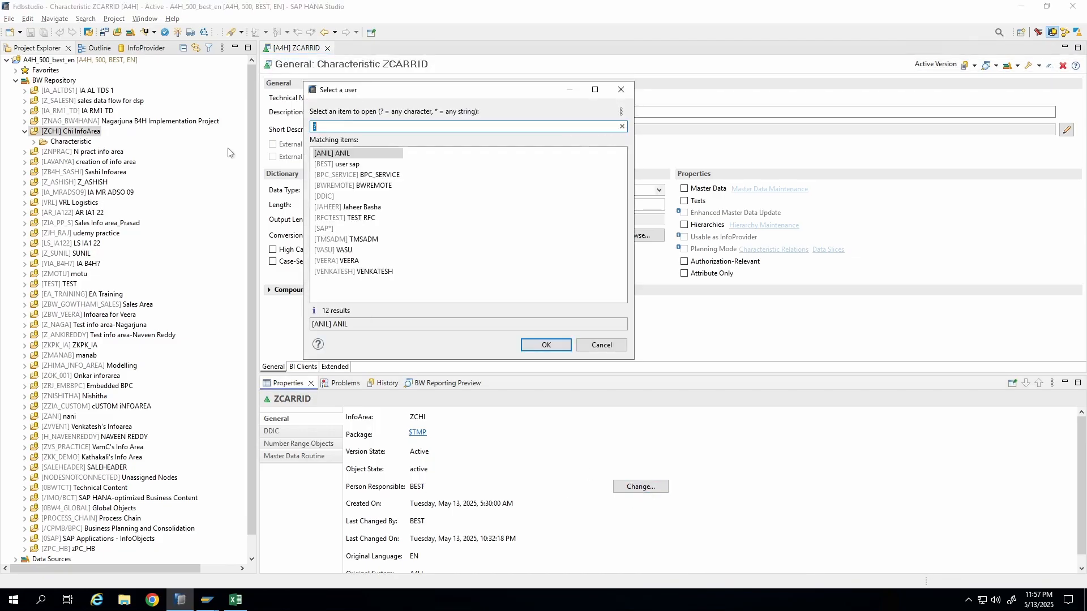
pyautogui.click(601, 345)
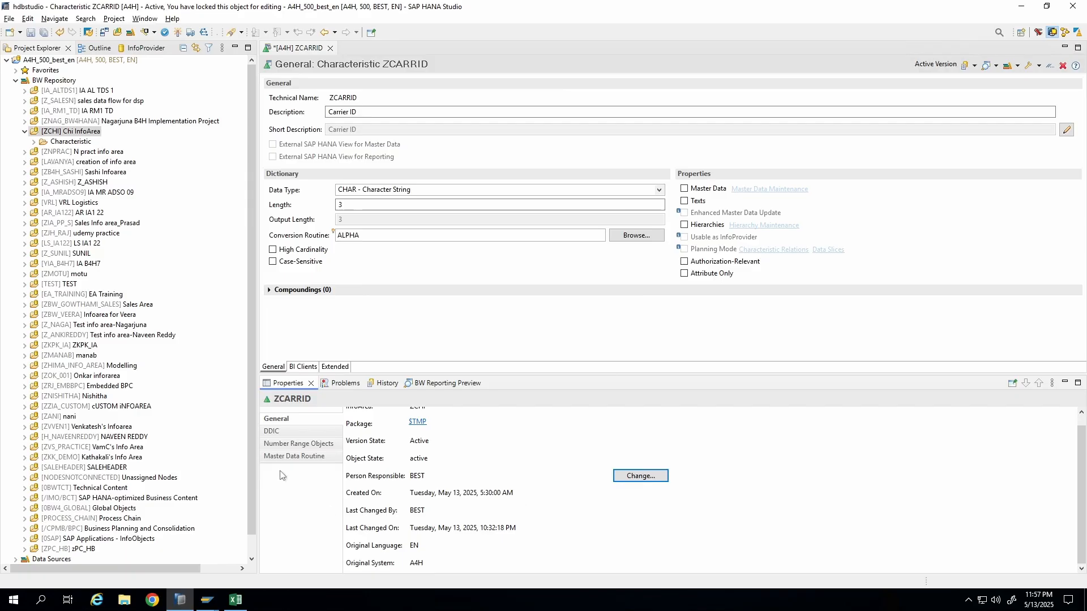
# Try to display the SID table's data from the DDIC properties, logging on with the account password.
pyautogui.click(285, 433)
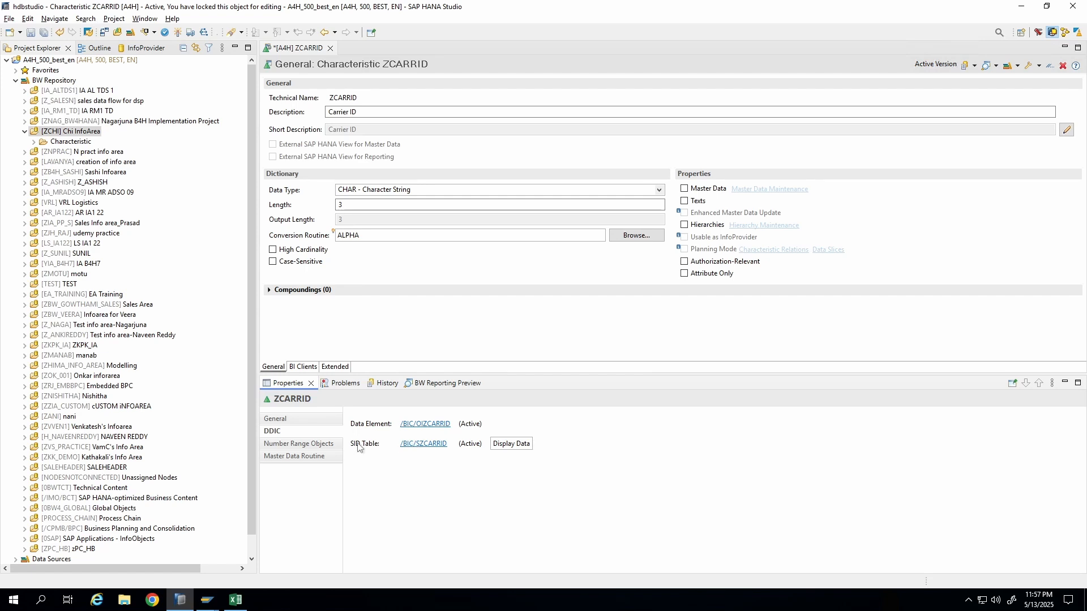
pyautogui.click(497, 445)
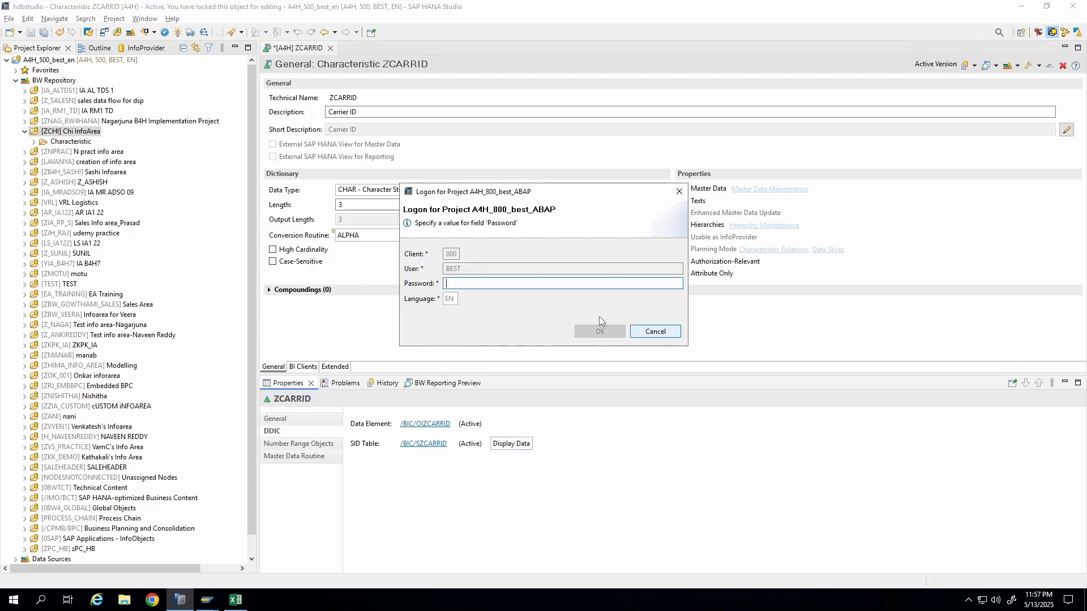
pyautogui.write('**')
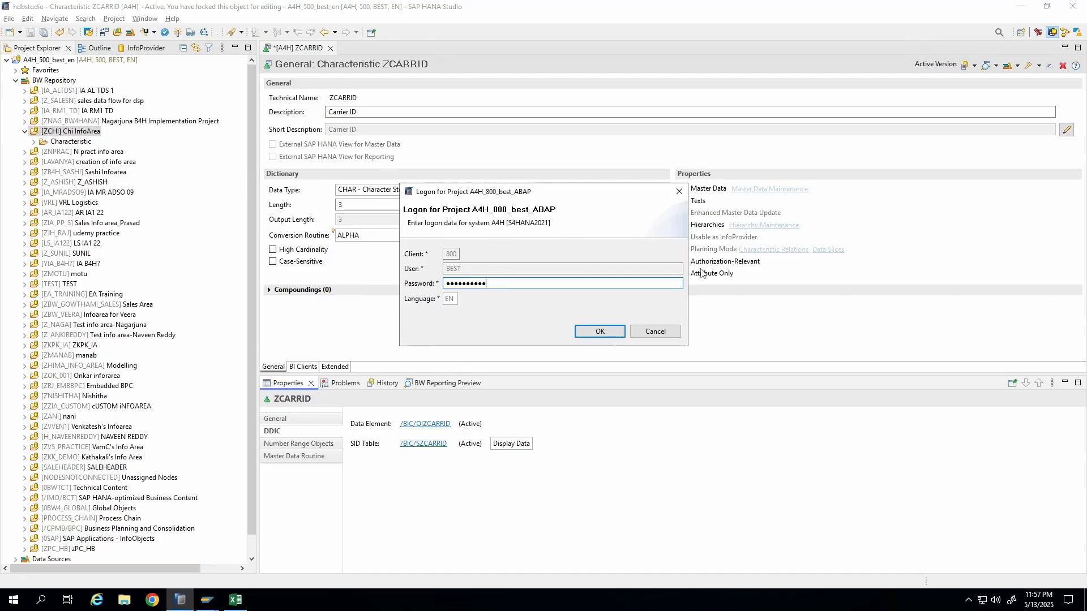
pyautogui.click(591, 332)
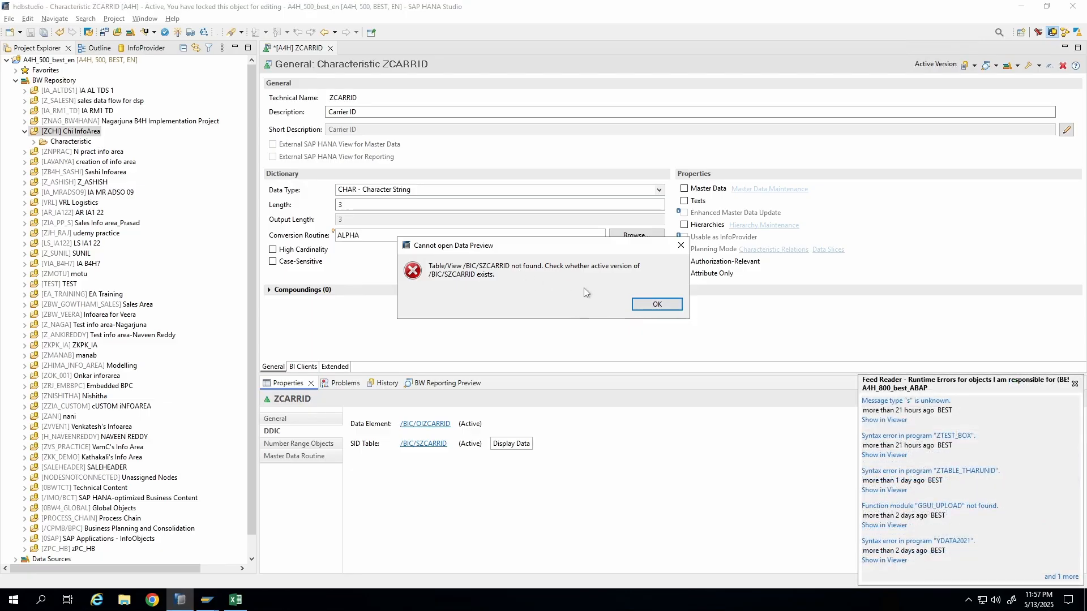
pyautogui.click(657, 306)
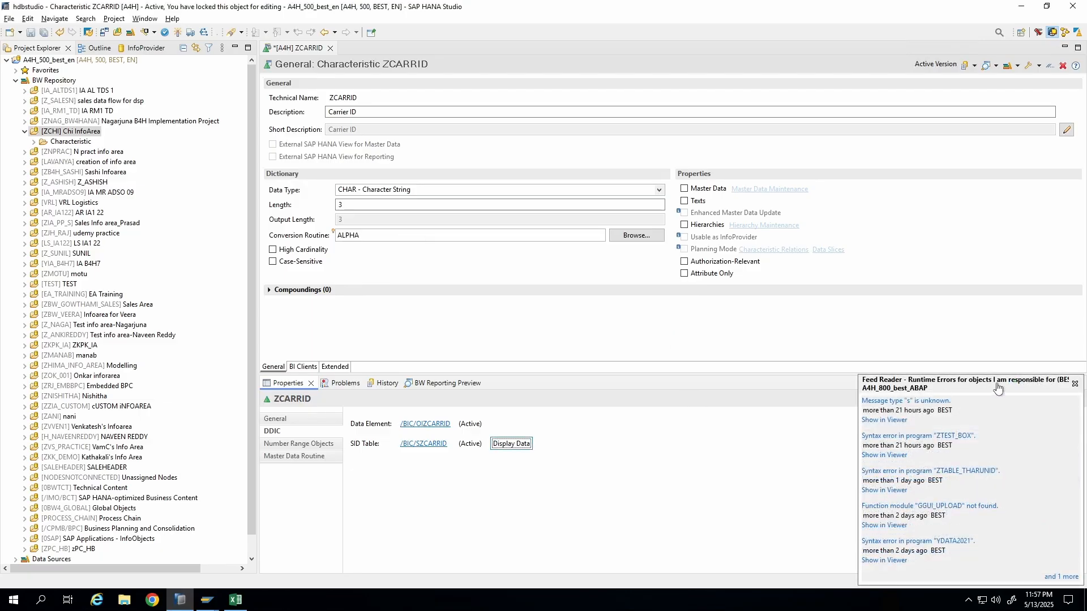
pyautogui.click(1075, 384)
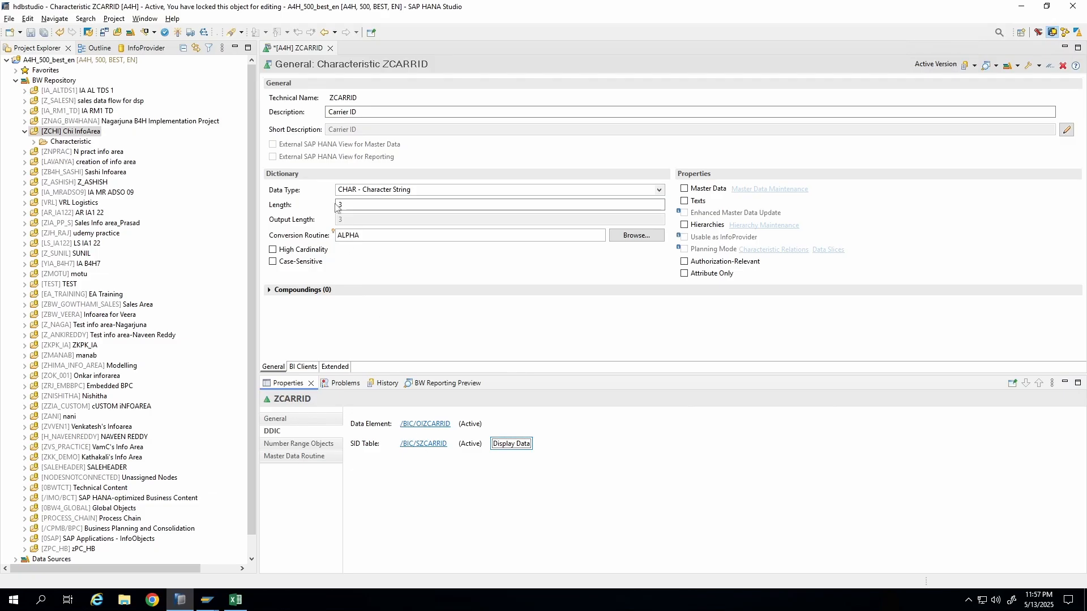
# Activate ZCARRID again and browse its master data and attribute maintenance menus.
pyautogui.click(178, 32)
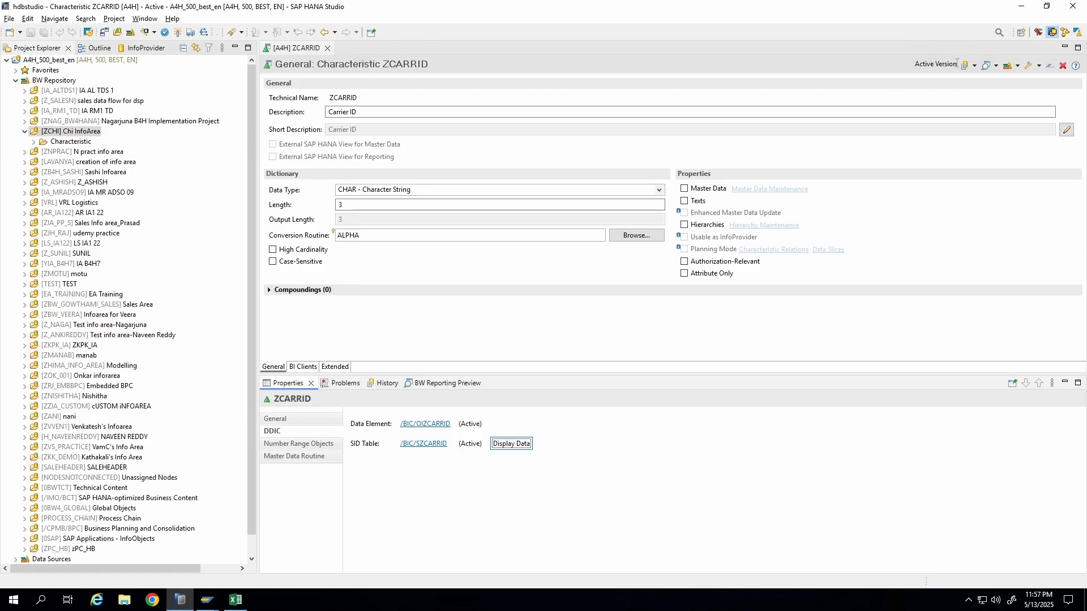
pyautogui.click(1039, 69)
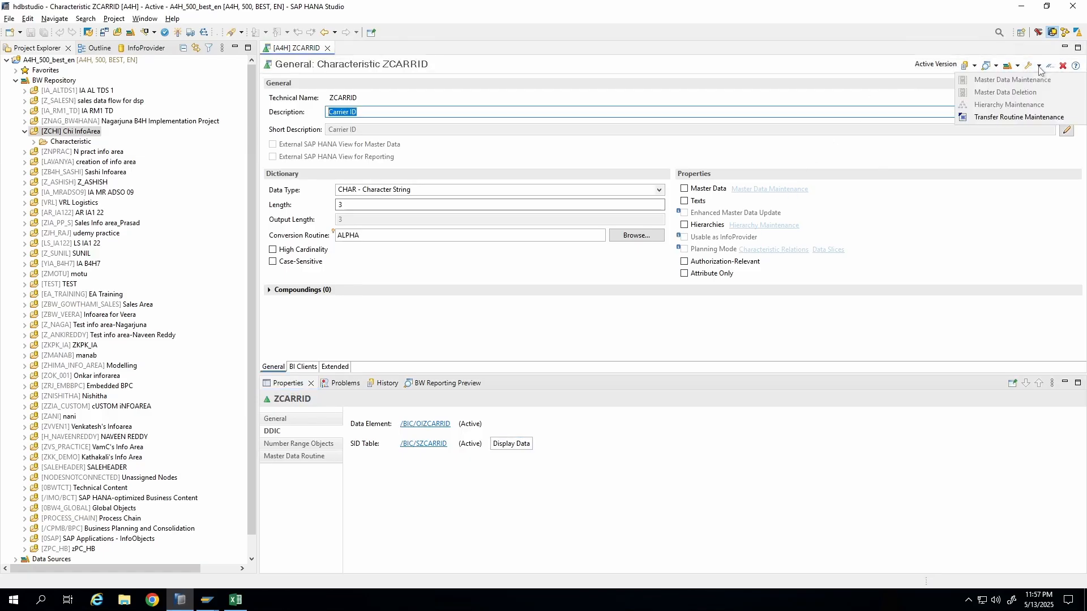
pyautogui.click(992, 203)
pyautogui.click(1018, 67)
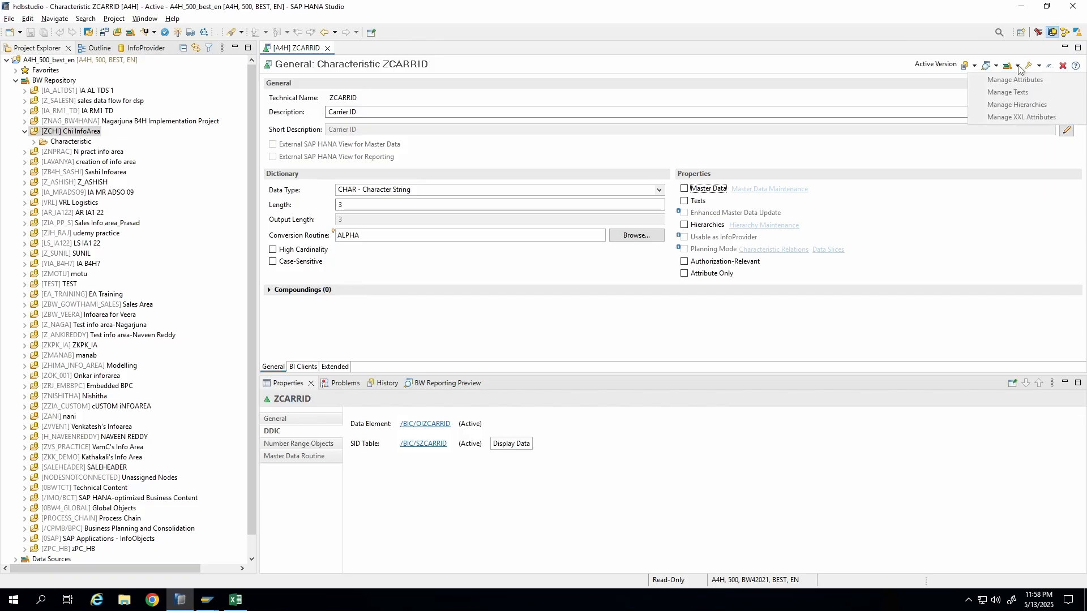
pyautogui.click(931, 204)
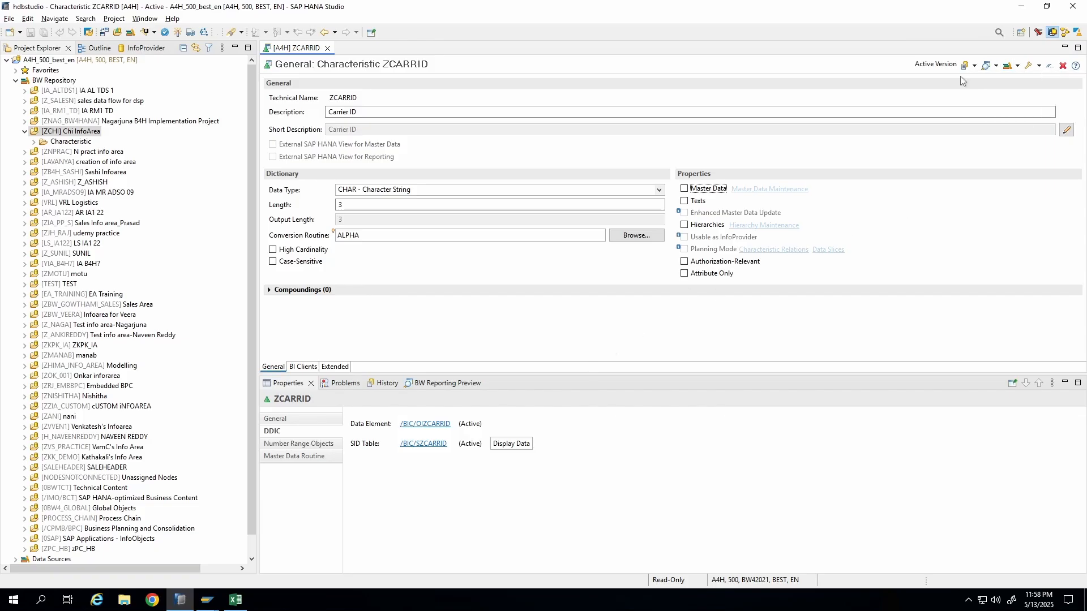
pyautogui.click(1040, 67)
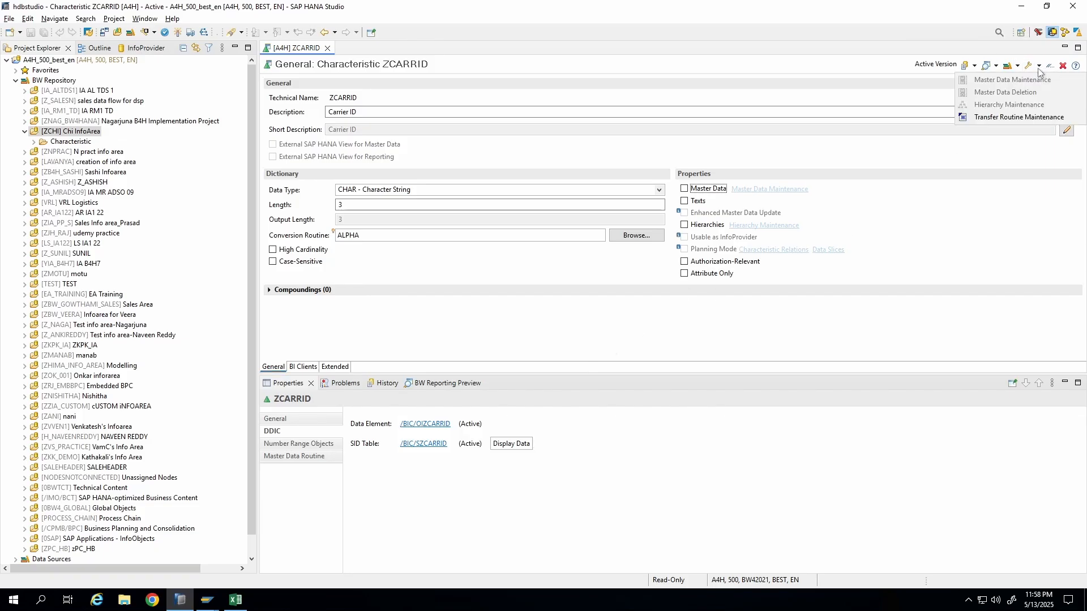
pyautogui.click(930, 205)
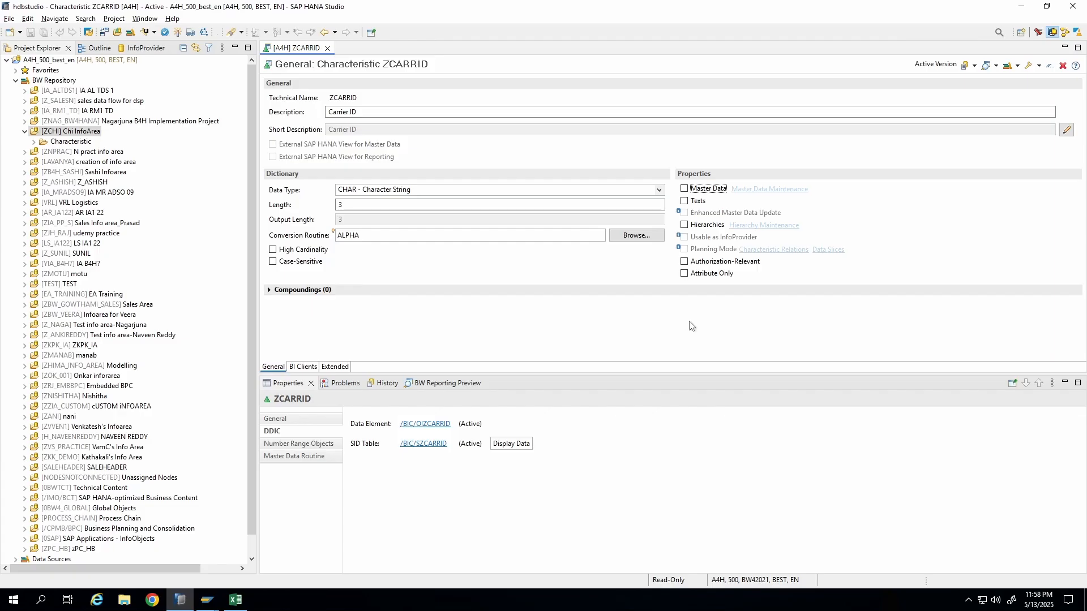
# Retry displaying the SID table data and expand the InfoArea's Characteristic folder to find ZCARRID.
pyautogui.click(509, 445)
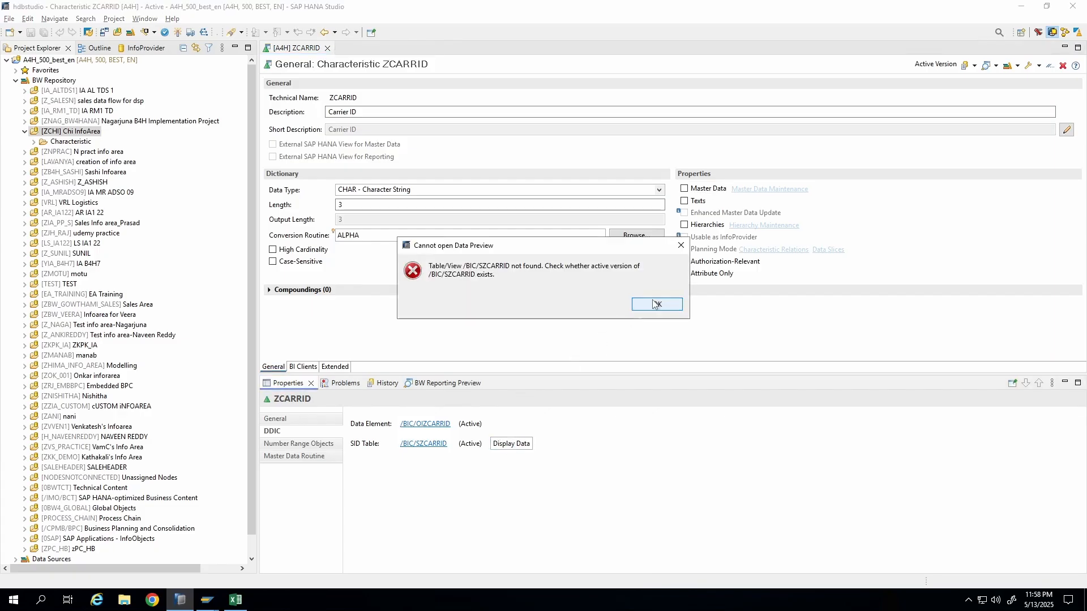
pyautogui.click(655, 305)
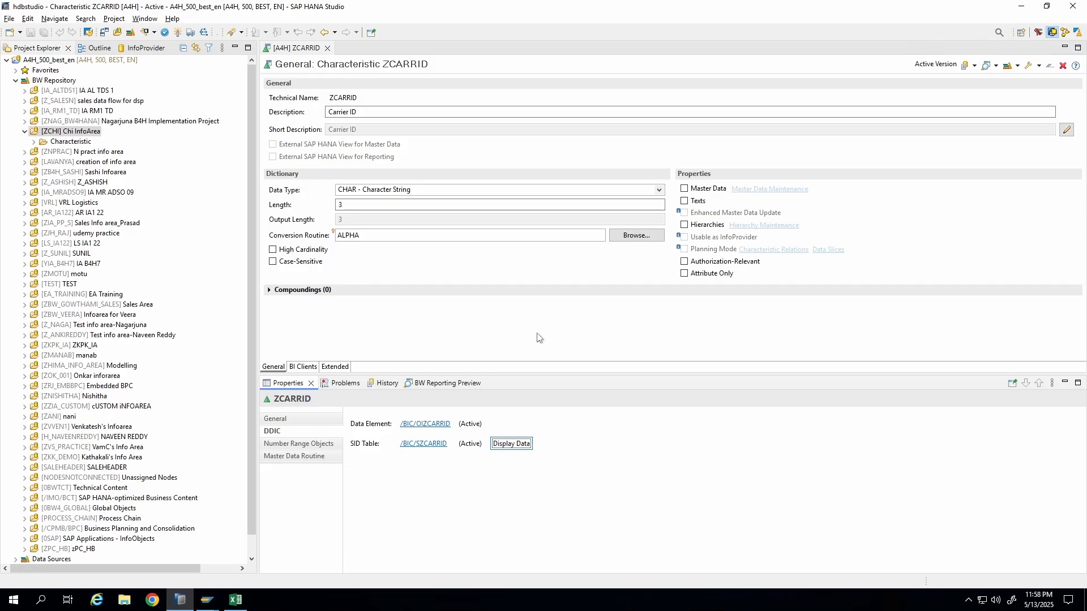
pyautogui.click(34, 142)
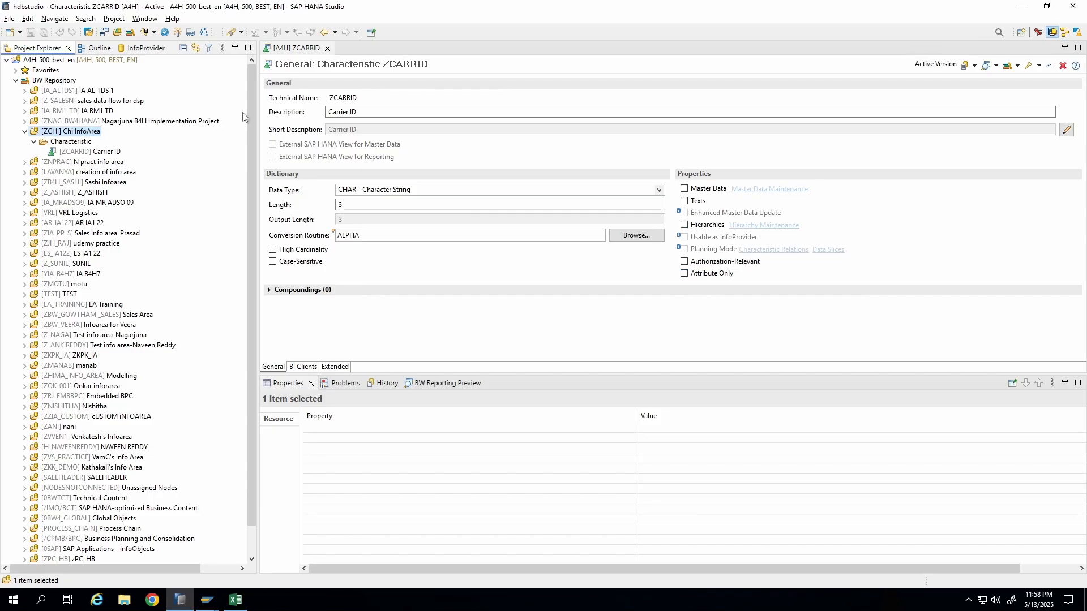
pyautogui.moveTo(359, 98); pyautogui.dragTo(313, 96)
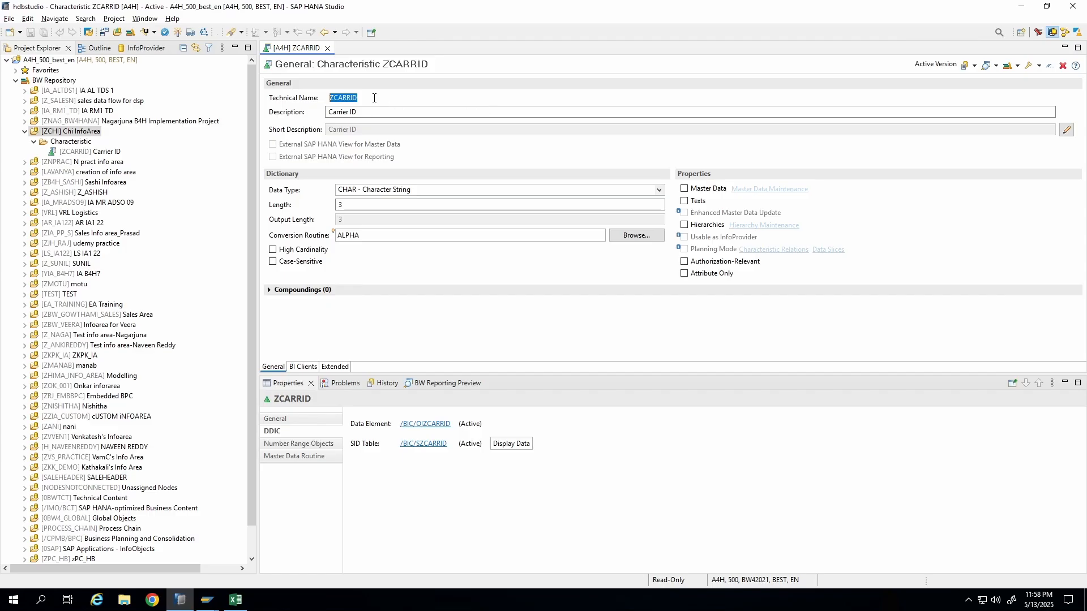
# Open the SBOOK table definition in the ABAP Dictionary and examine the LUGGWEIGHT field's type and length.
pyautogui.click(375, 99)
pyautogui.doubleClick(380, 98)
pyautogui.moveTo(207, 607)
pyautogui.click(249, 558)
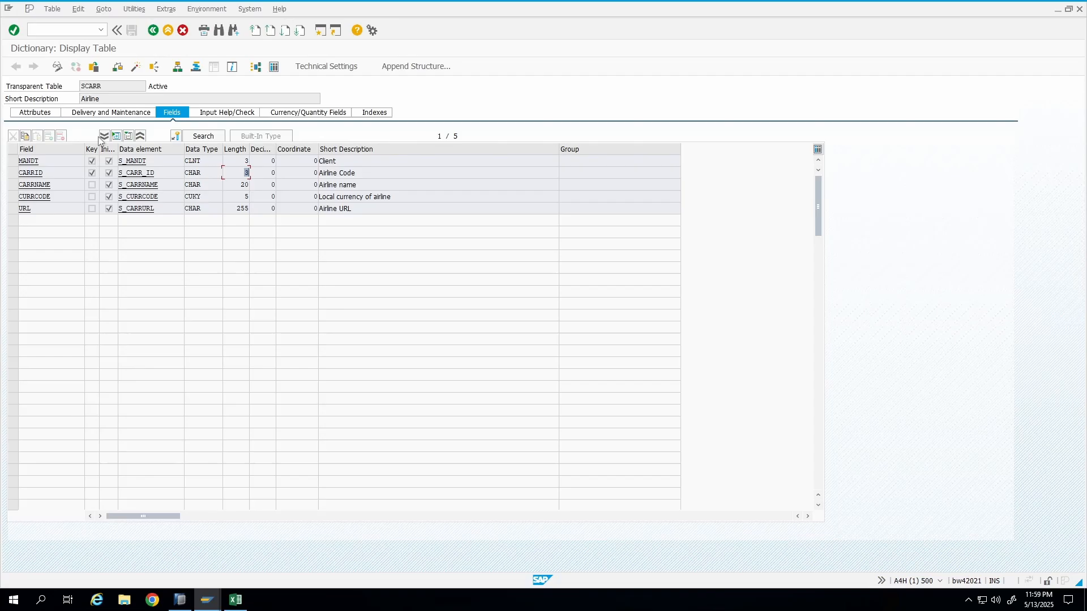
pyautogui.click(154, 30)
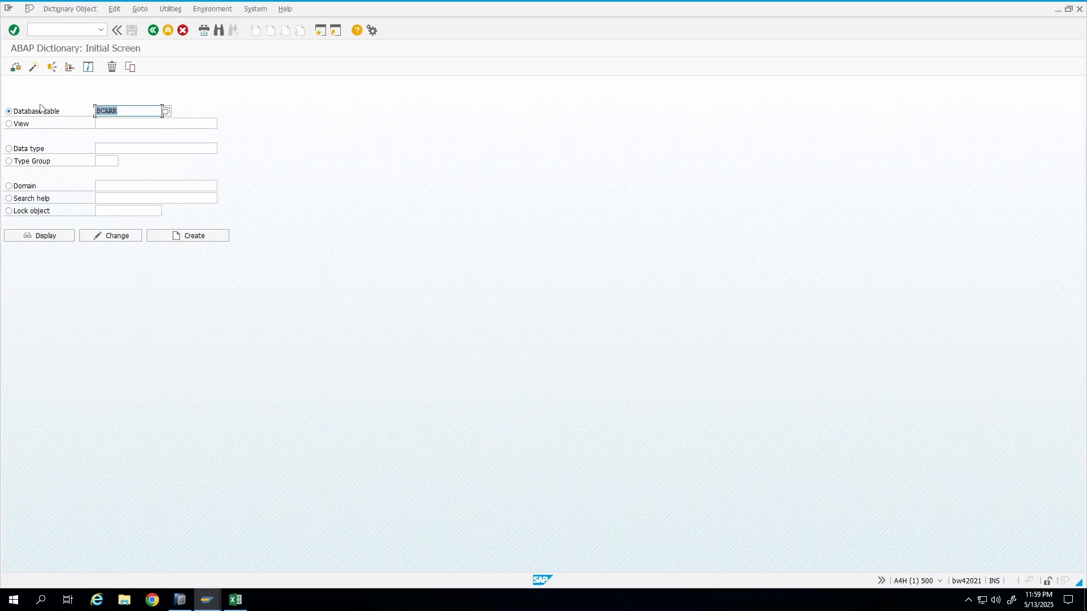
pyautogui.write('sbook')
pyautogui.press('Return')
pyautogui.click(43, 235)
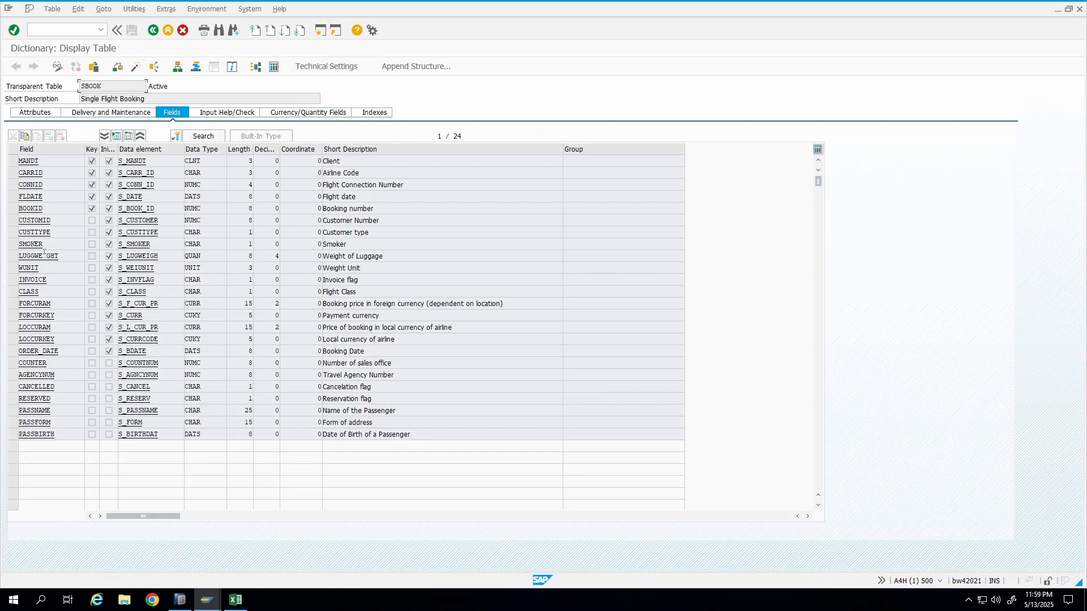
pyautogui.moveTo(1, 253); pyautogui.dragTo(3, 259)
pyautogui.click(69, 259)
pyautogui.moveTo(77, 256); pyautogui.dragTo(2, 262)
pyautogui.hotkey('alt', 'Tab')
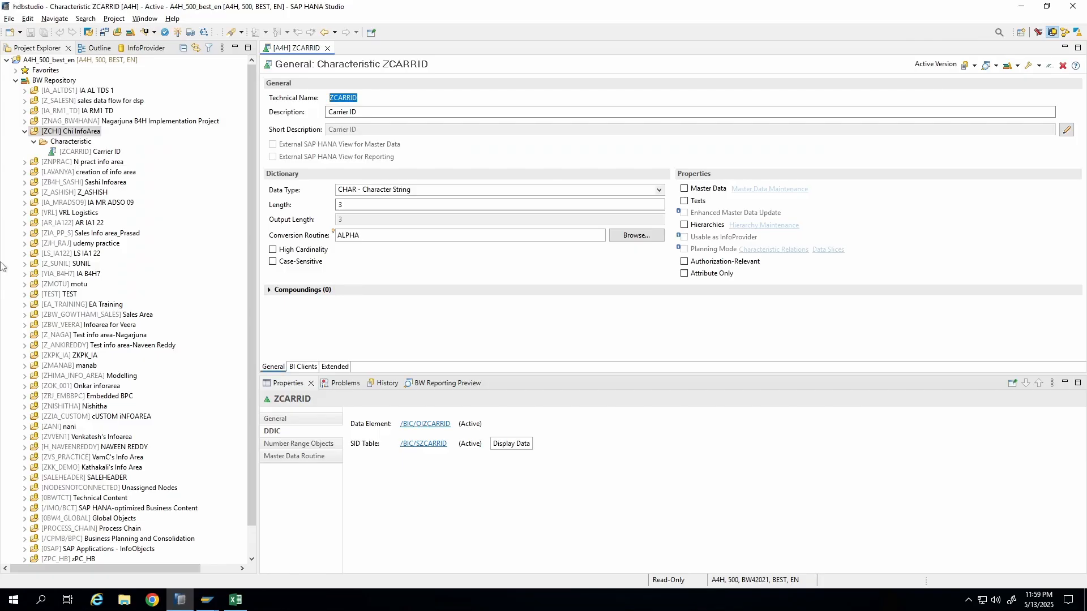
pyautogui.rightClick(49, 134)
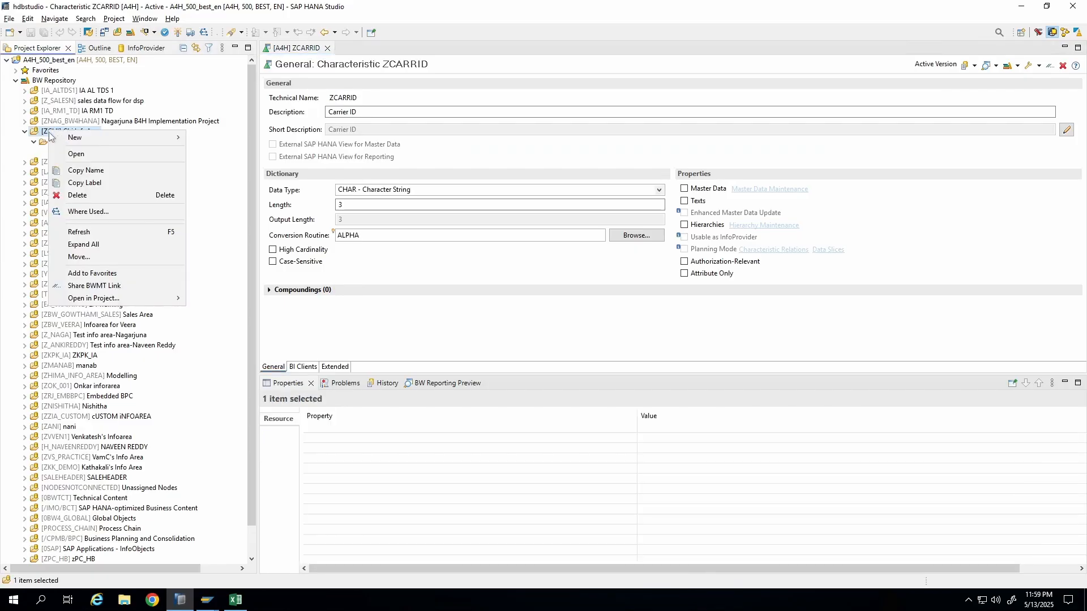
pyautogui.moveTo(118, 138)
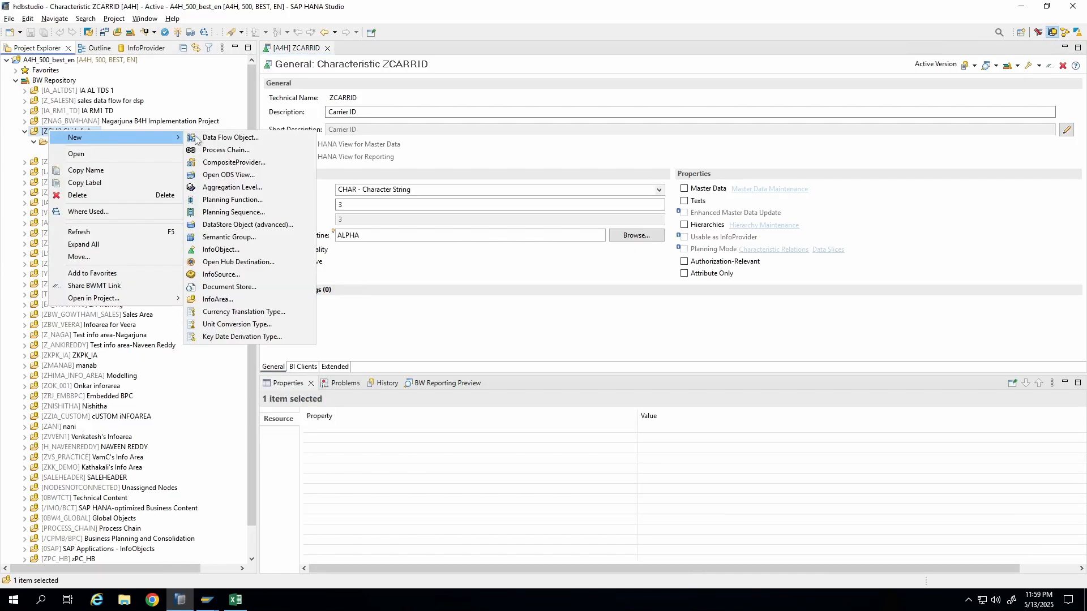
pyautogui.click(219, 250)
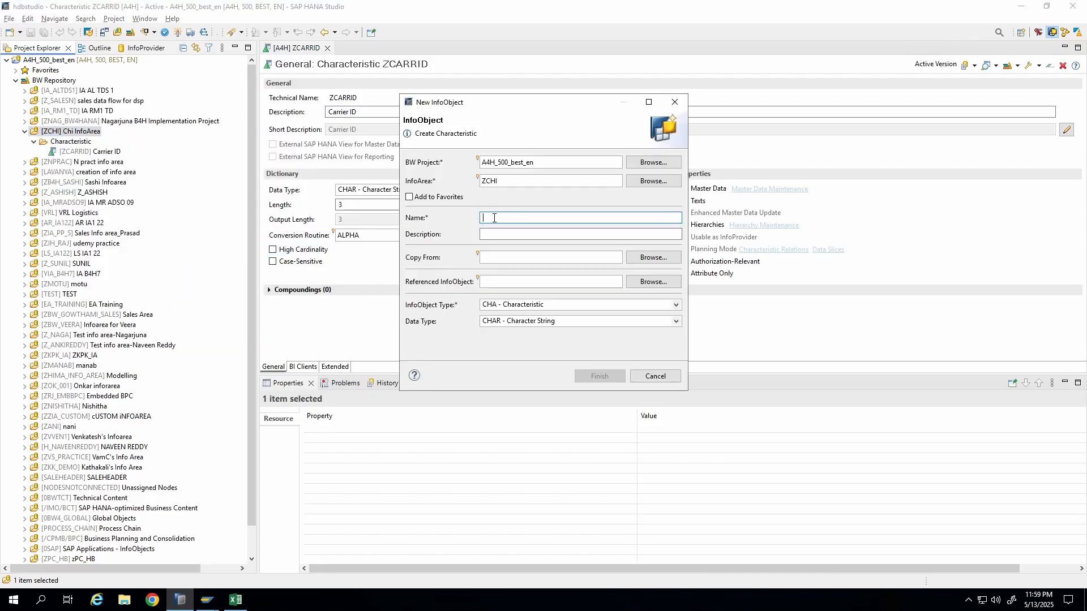
pyautogui.write('ZLUGGW')
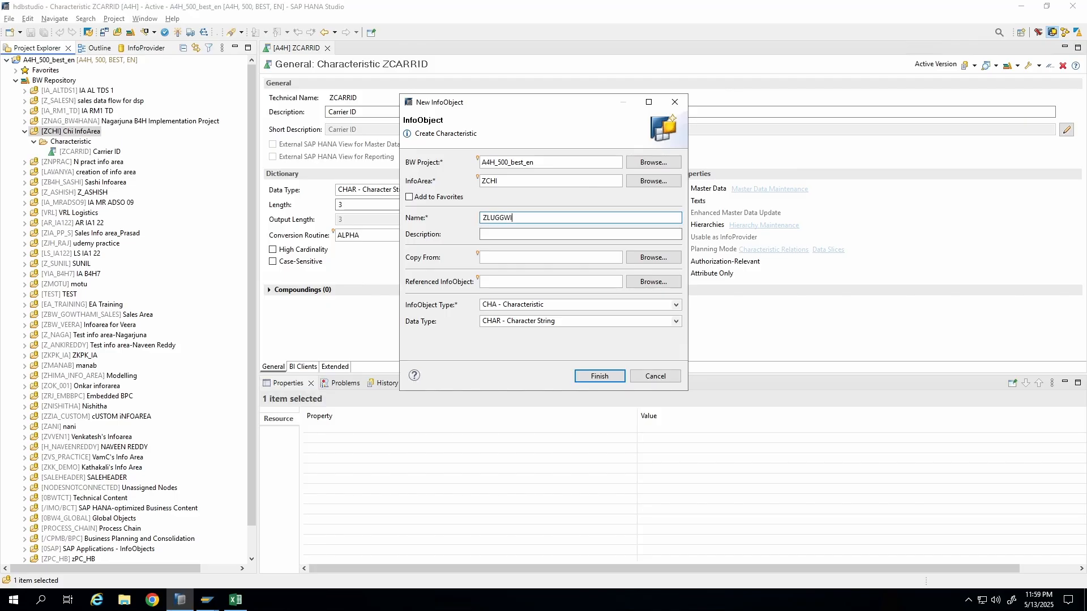
pyautogui.press('BackSpace')
pyautogui.click(499, 237)
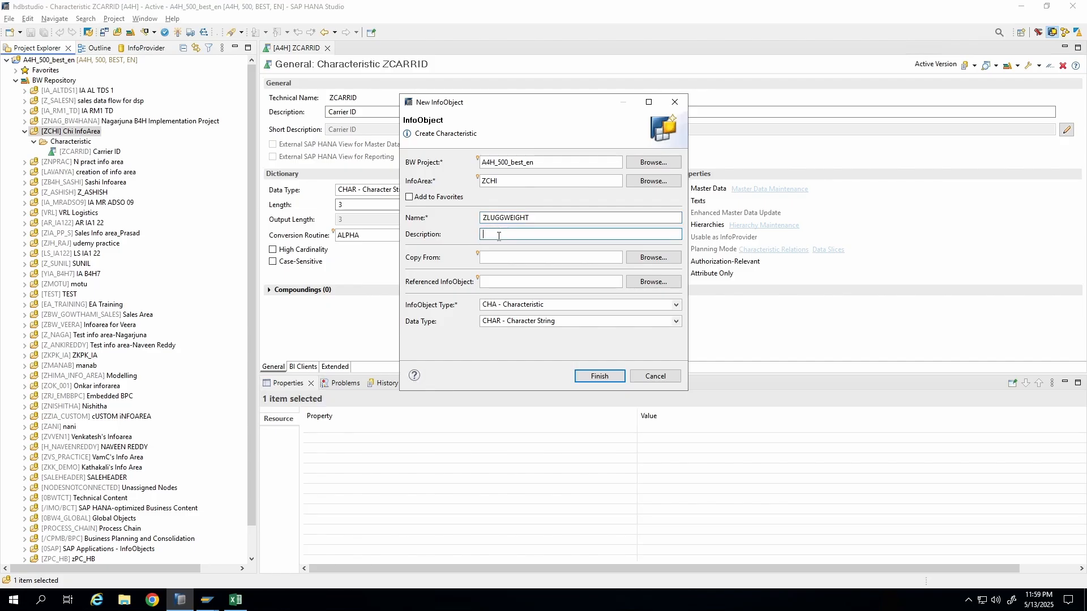
pyautogui.write('Lugg')
pyautogui.write('ght')
pyautogui.hotkey('alt', 'Tab')
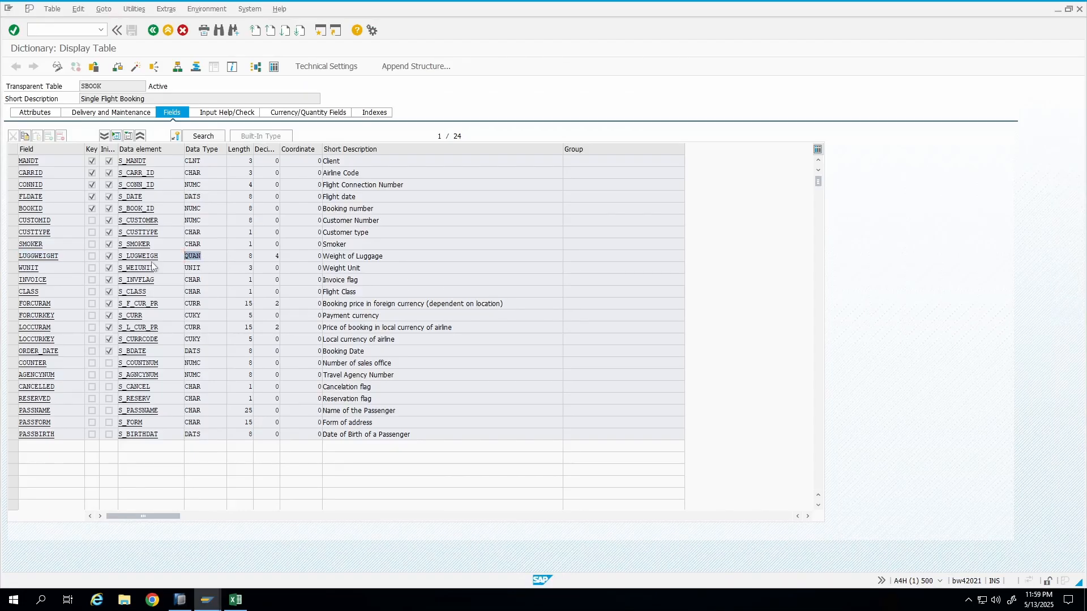
pyautogui.hotkey('alt', 'Tab')
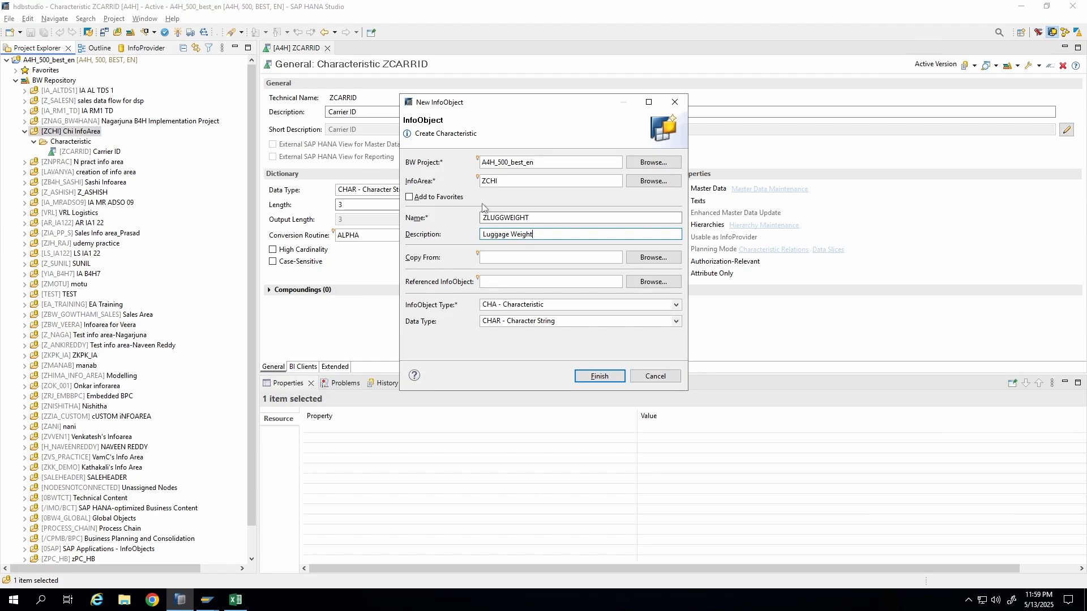
pyautogui.click(655, 376)
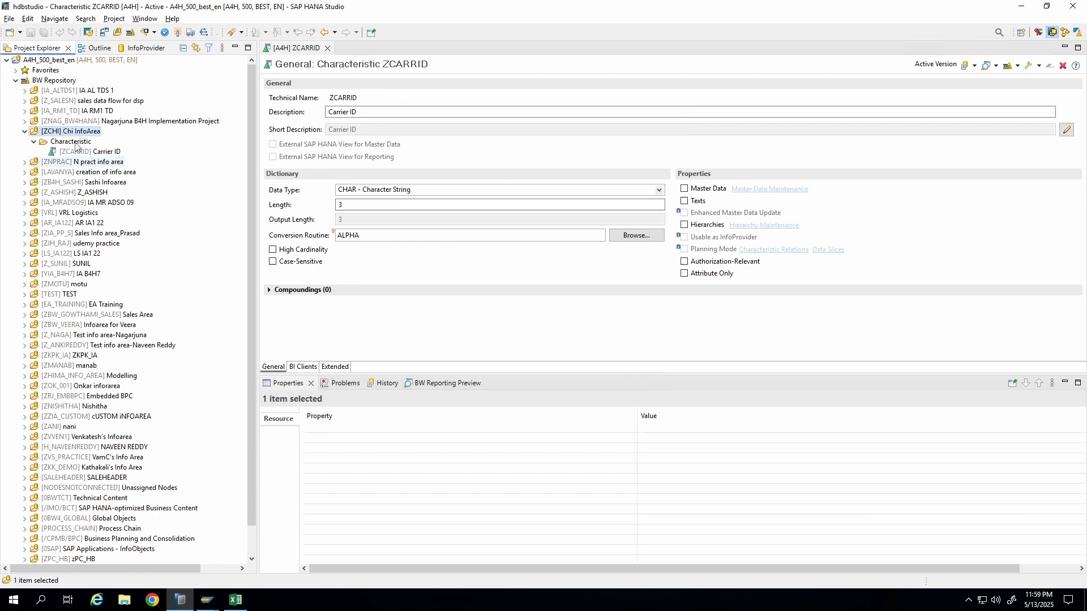
# Start a new Key Figure InfoObject in the InfoArea named ZLUGGWEIGHT with description Luggage Weight.
pyautogui.rightClick(78, 132)
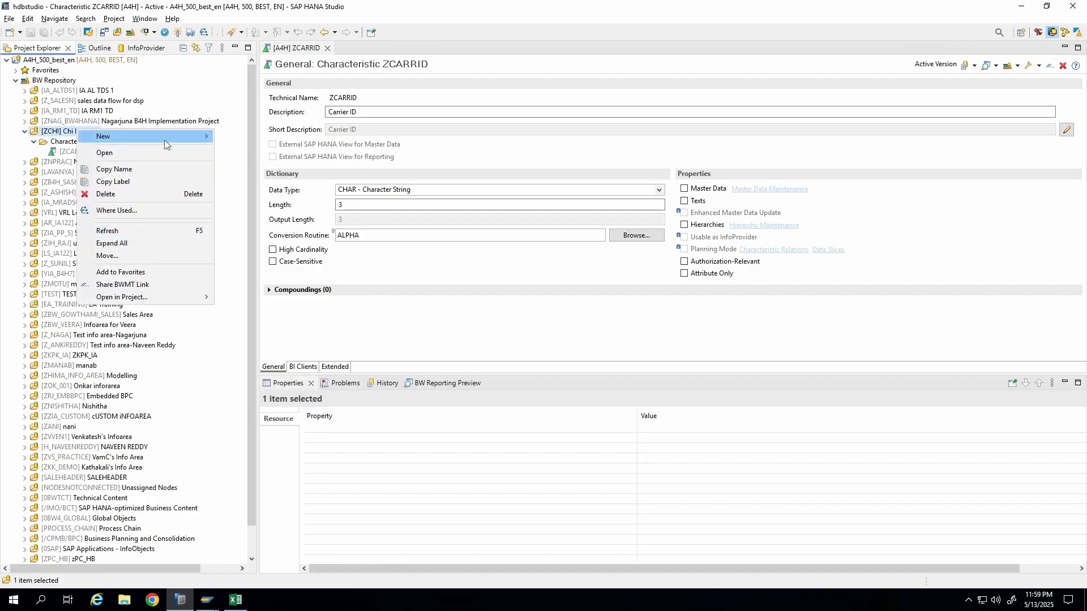
pyautogui.moveTo(164, 140)
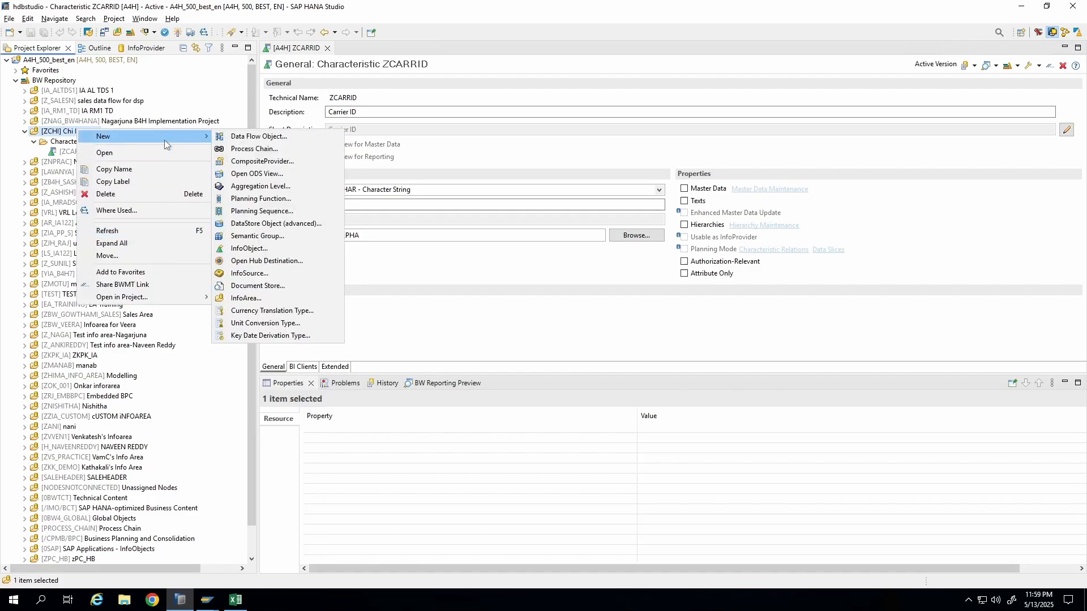
pyautogui.click(289, 249)
pyautogui.click(504, 305)
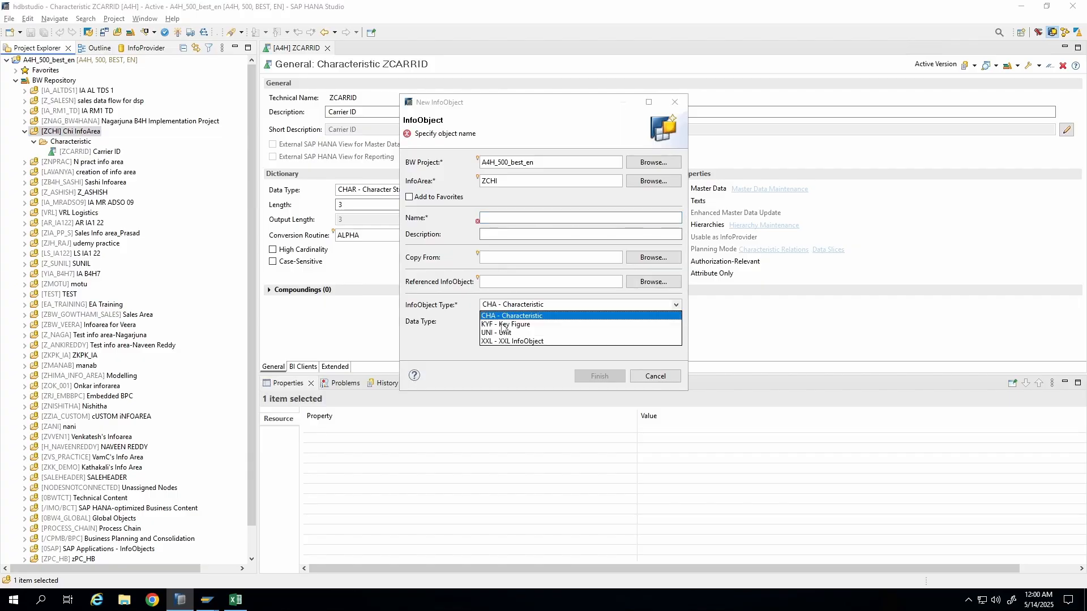
pyautogui.click(504, 325)
pyautogui.click(485, 218)
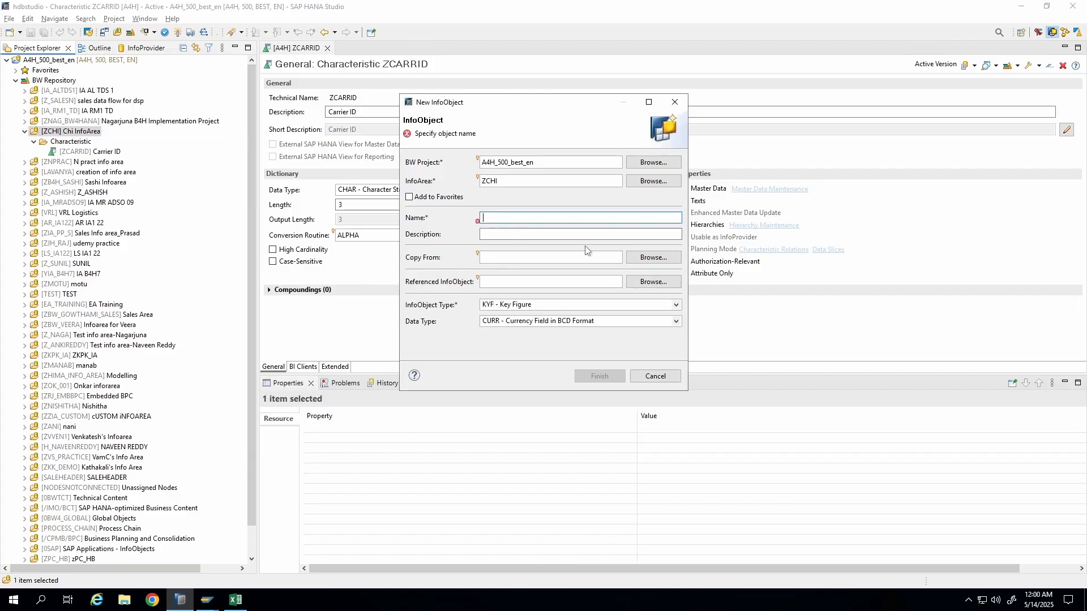
pyautogui.write('ZLUGGWEIGHT')
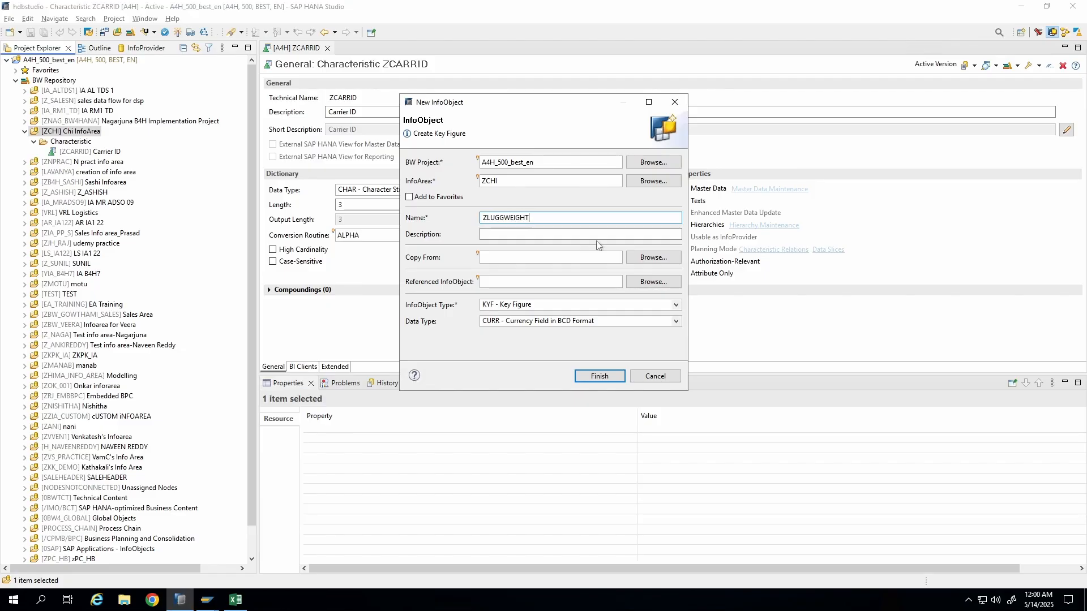
pyautogui.click(554, 236)
pyautogui.write('Luggage W')
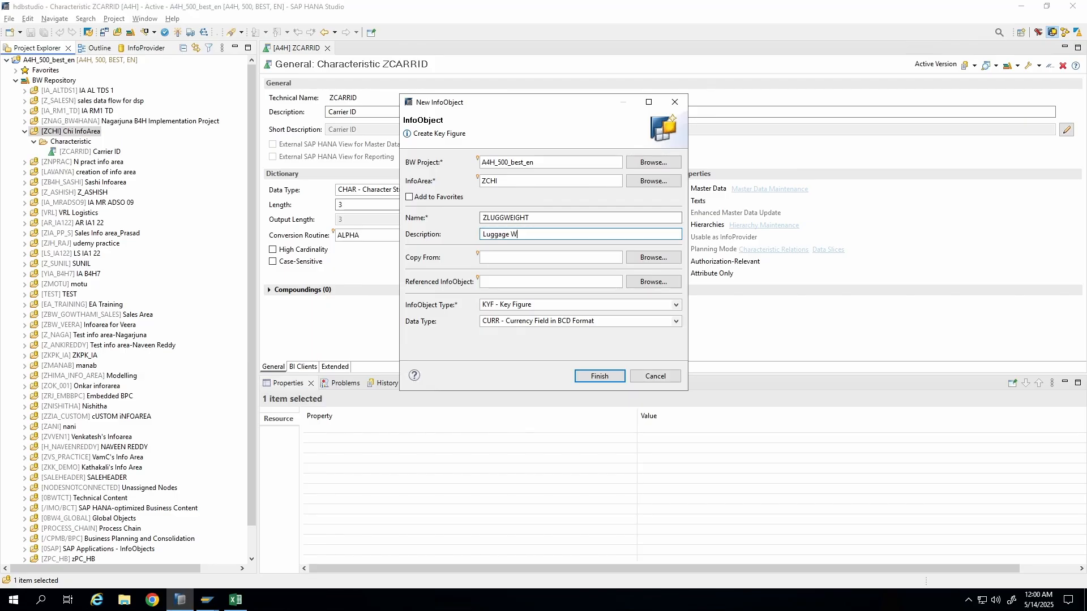
pyautogui.write('eight')
# Set the key figure's data type to QUAN - Quantity Field in BCD Format and try to finish.
pyautogui.click(518, 322)
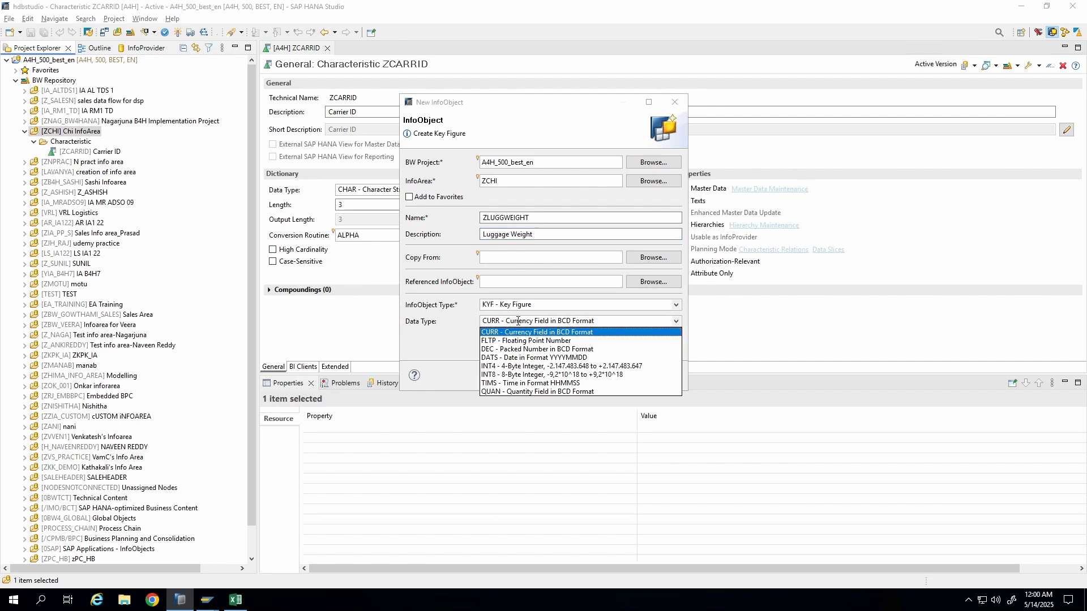
pyautogui.click(496, 392)
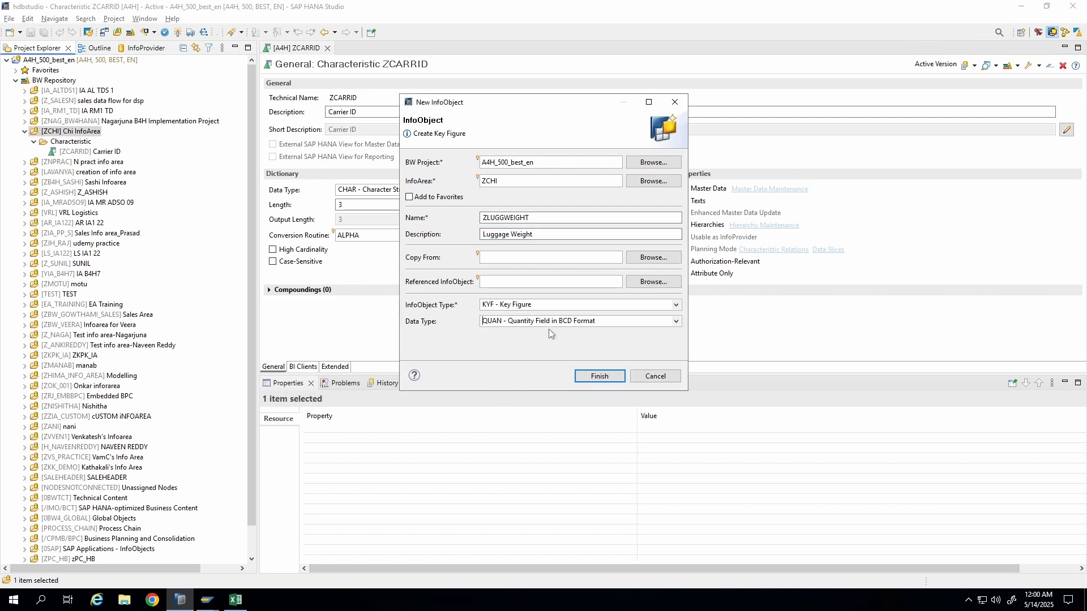
pyautogui.click(598, 323)
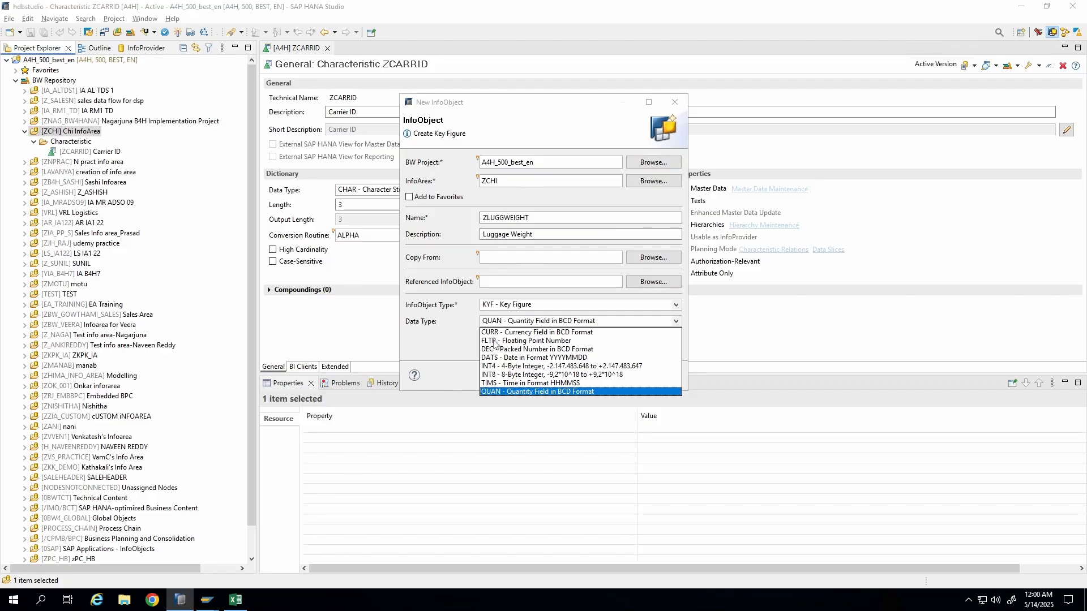
pyautogui.click(506, 392)
pyautogui.click(600, 377)
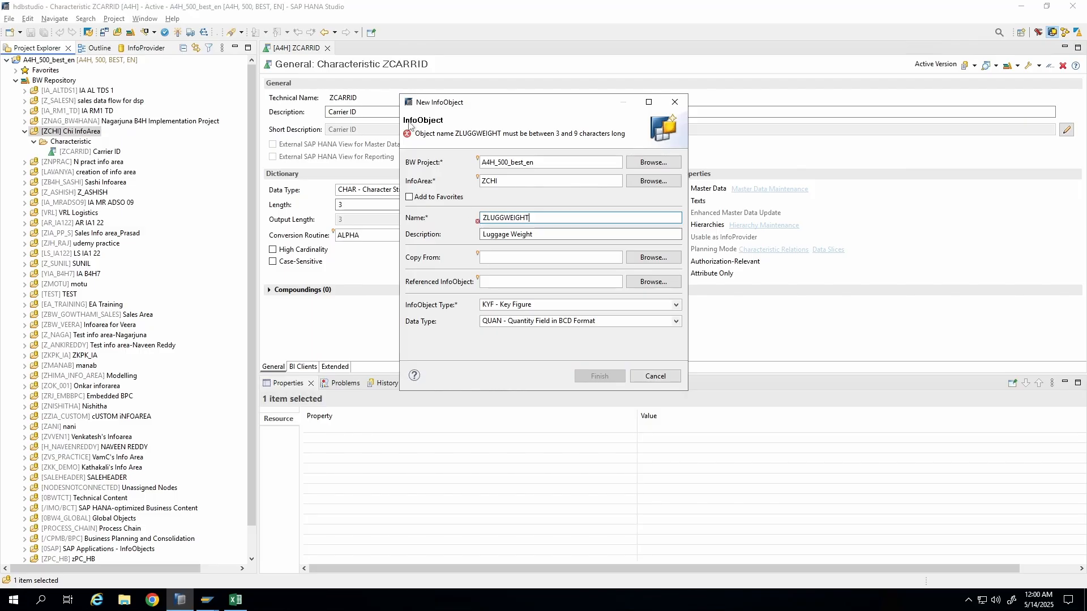
# Shorten the key figure name to ZLUGWGHT and finish creating it.
pyautogui.click(508, 134)
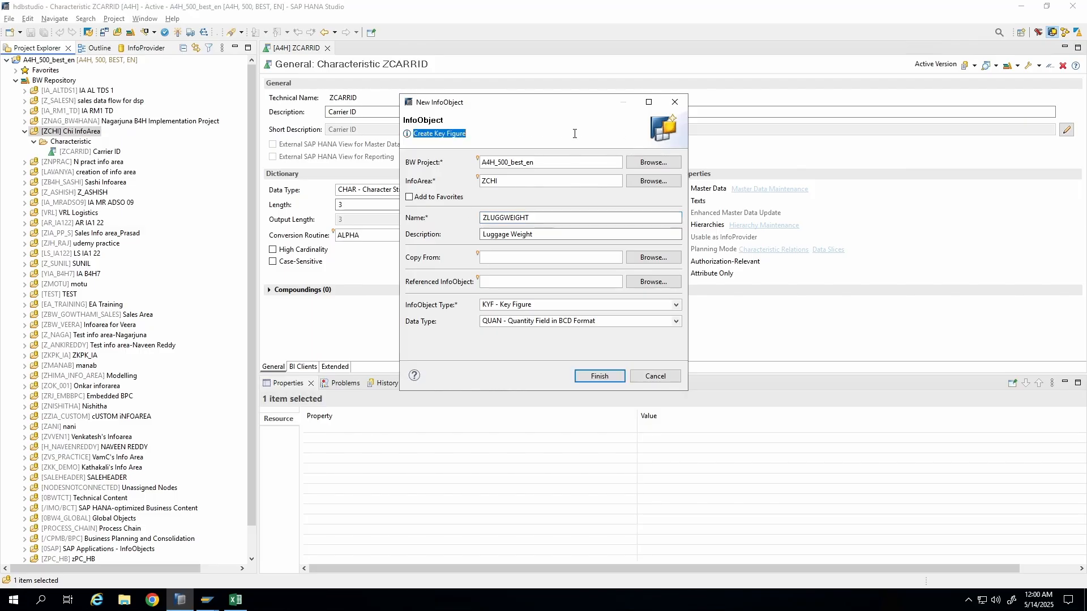
pyautogui.click(554, 219)
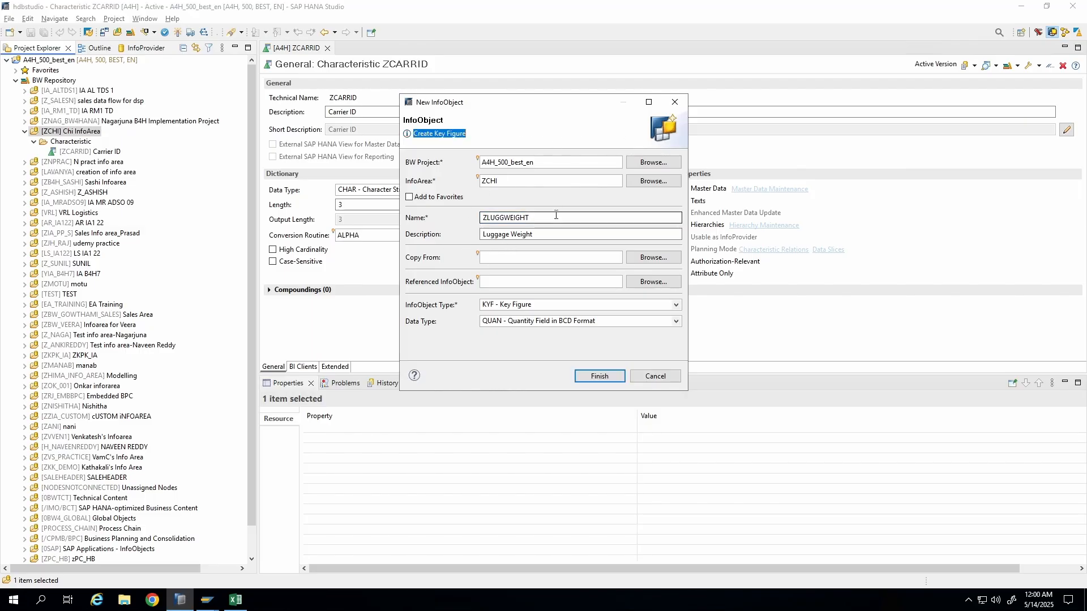
pyautogui.click(599, 378)
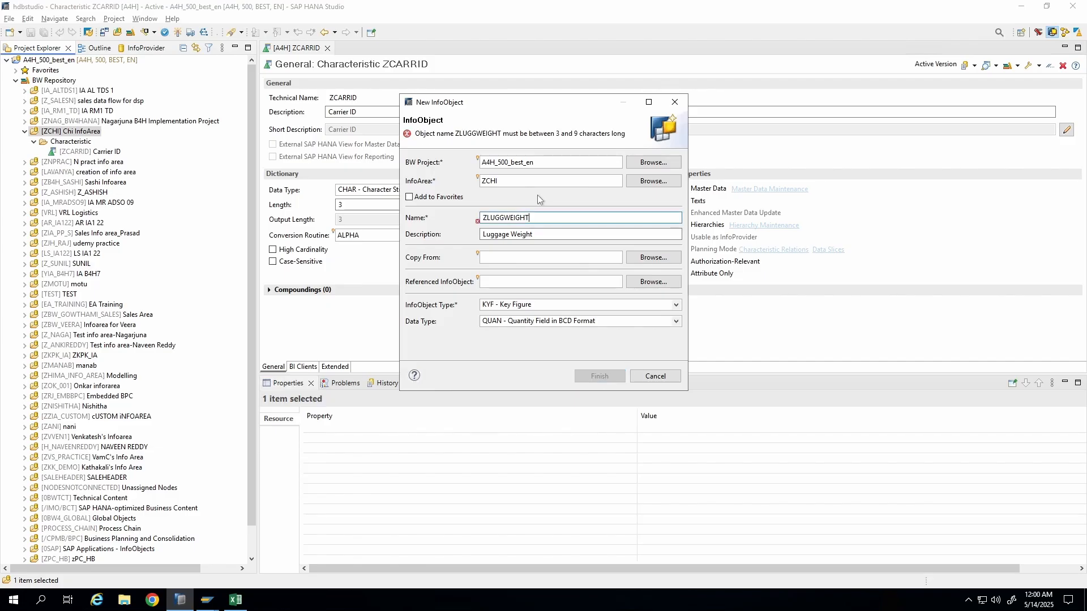
pyautogui.moveTo(534, 218); pyautogui.dragTo(481, 218)
pyautogui.click(541, 218)
pyautogui.press('BackSpace')
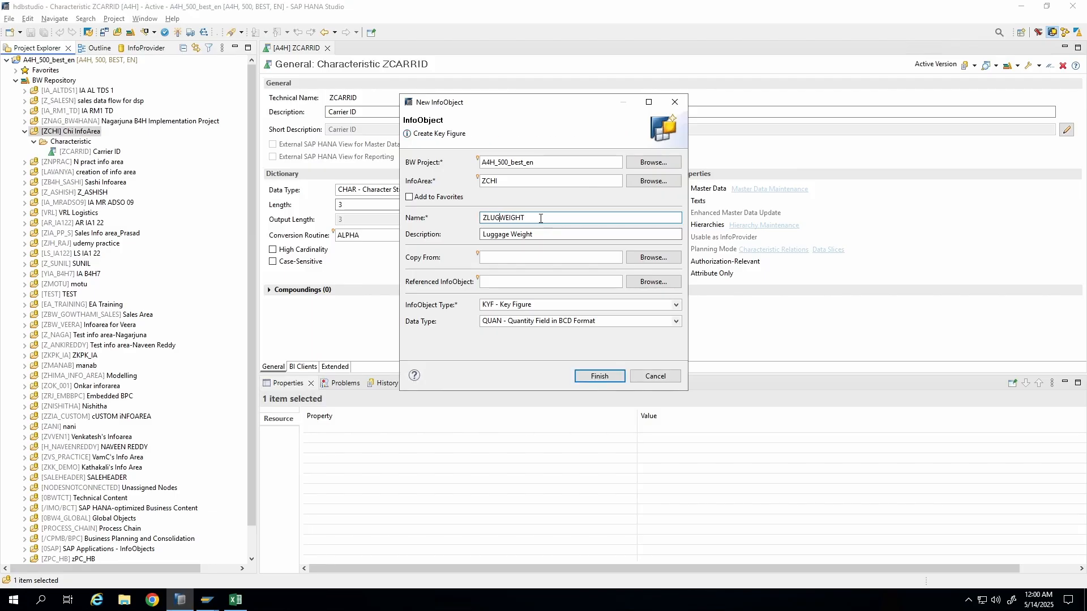
pyautogui.click(596, 376)
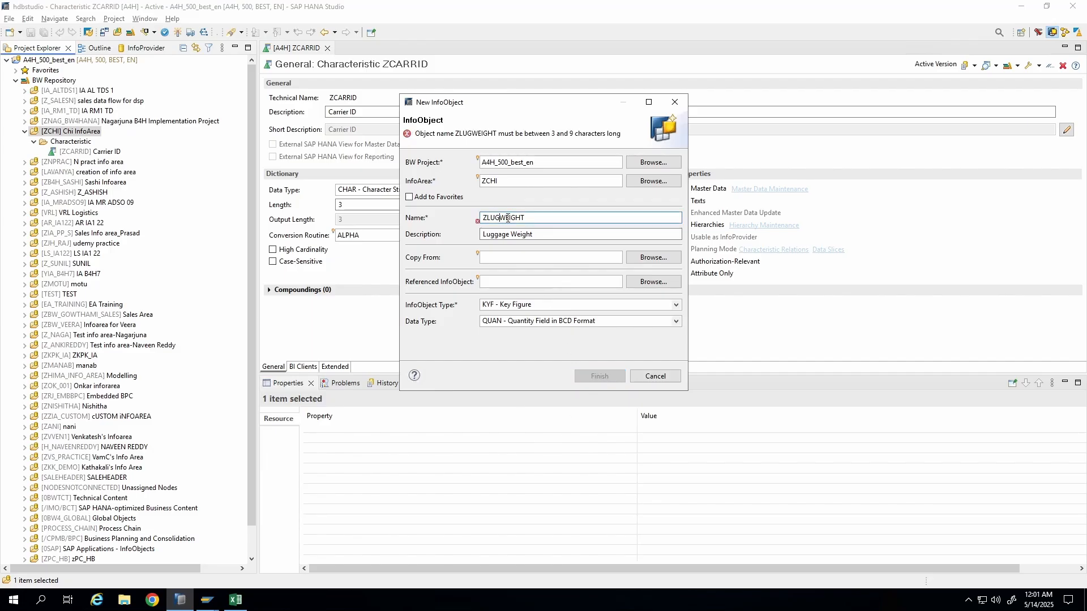
pyautogui.press('BackSpace')
pyautogui.press('BackSpace')
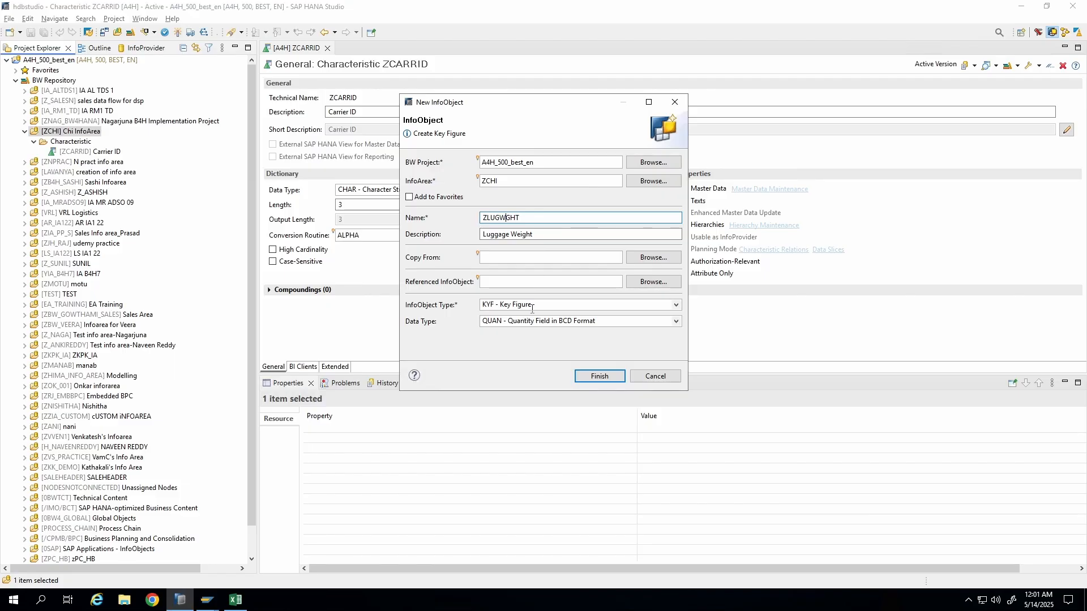
pyautogui.click(596, 377)
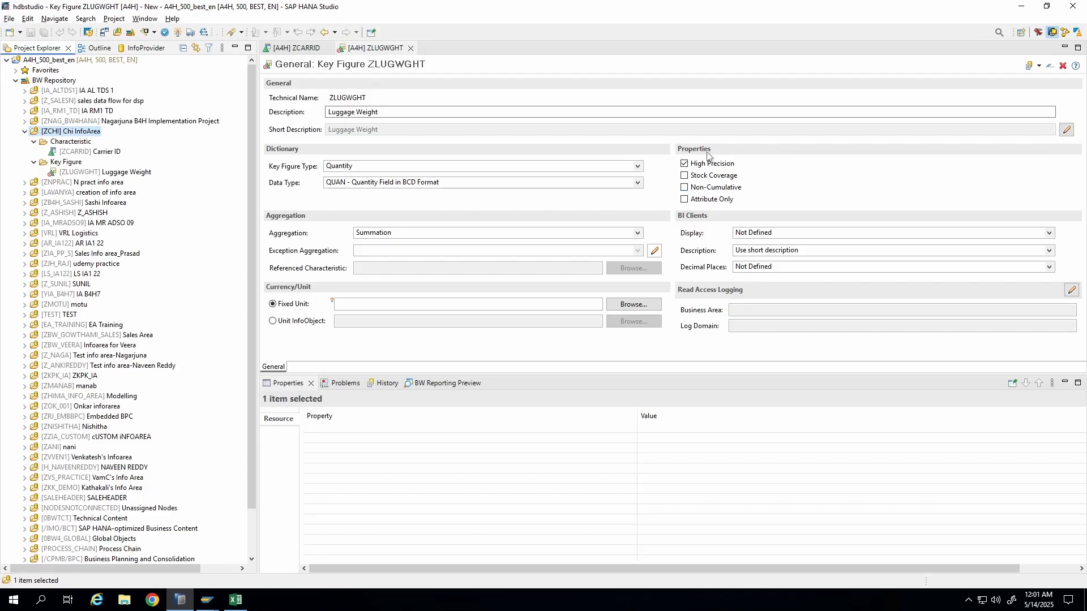
# Set the aggregation to Summation and switch the unit setting from a fixed unit to Unit InfoObject.
pyautogui.click(637, 235)
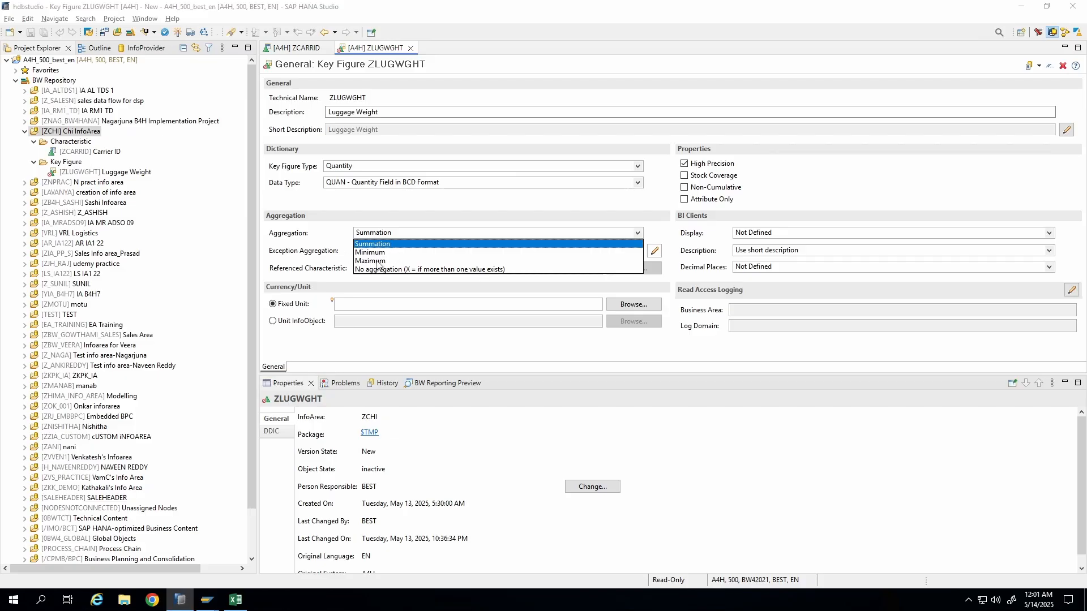
pyautogui.click(391, 244)
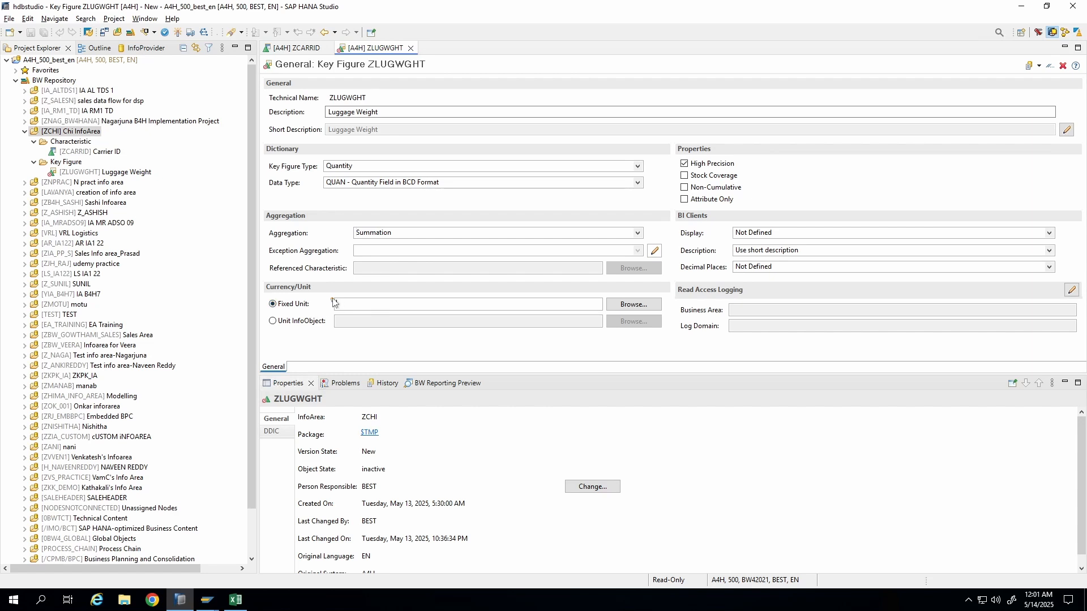
pyautogui.moveTo(332, 299)
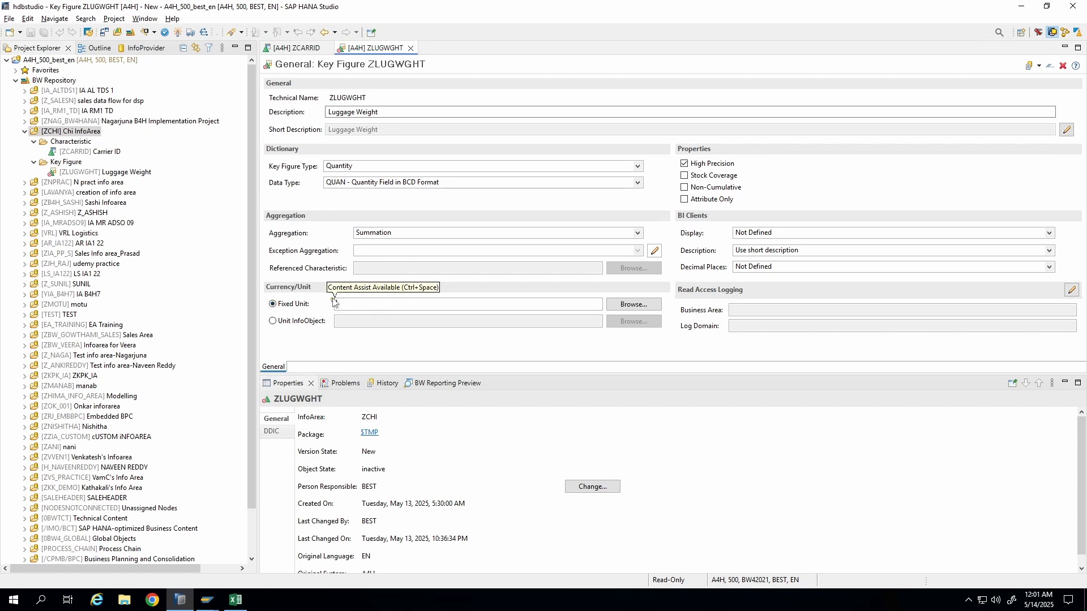
pyautogui.click(384, 301)
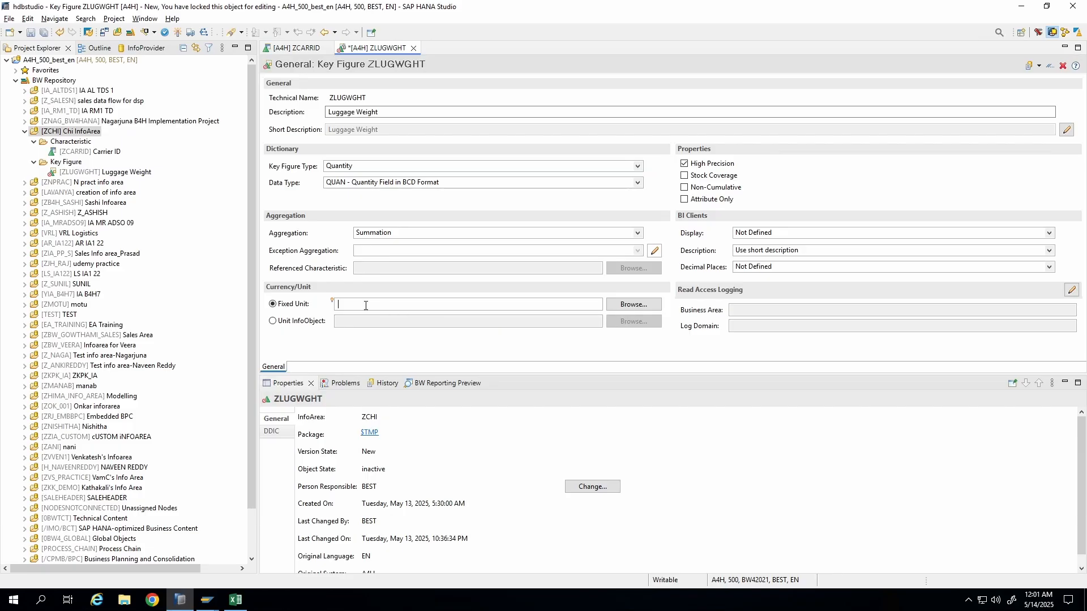
pyautogui.hotkey('ctrl', 'space')
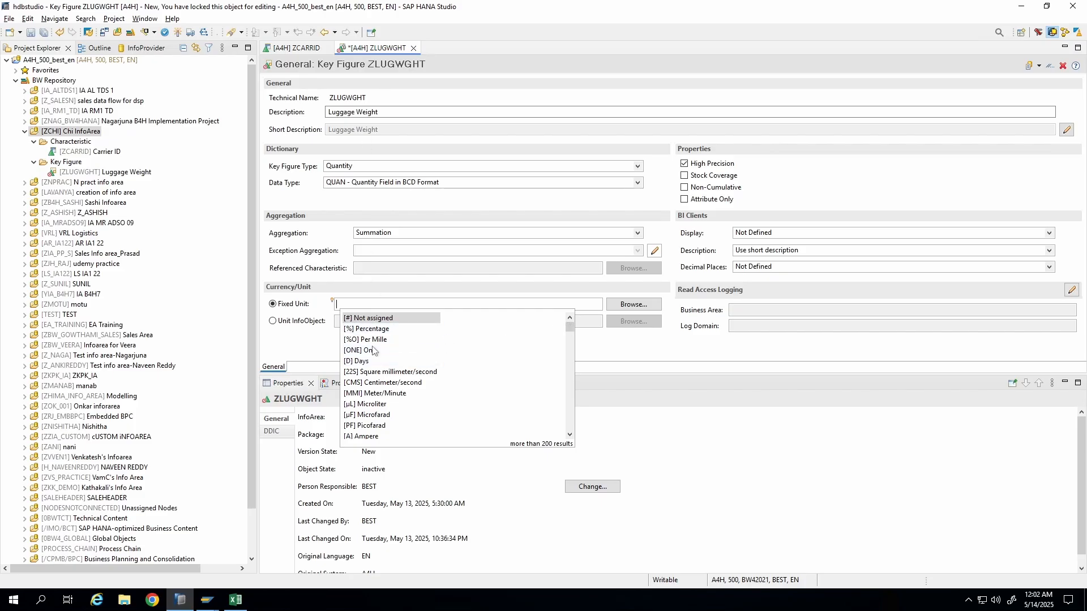
pyautogui.scroll(-3, 372, 360)
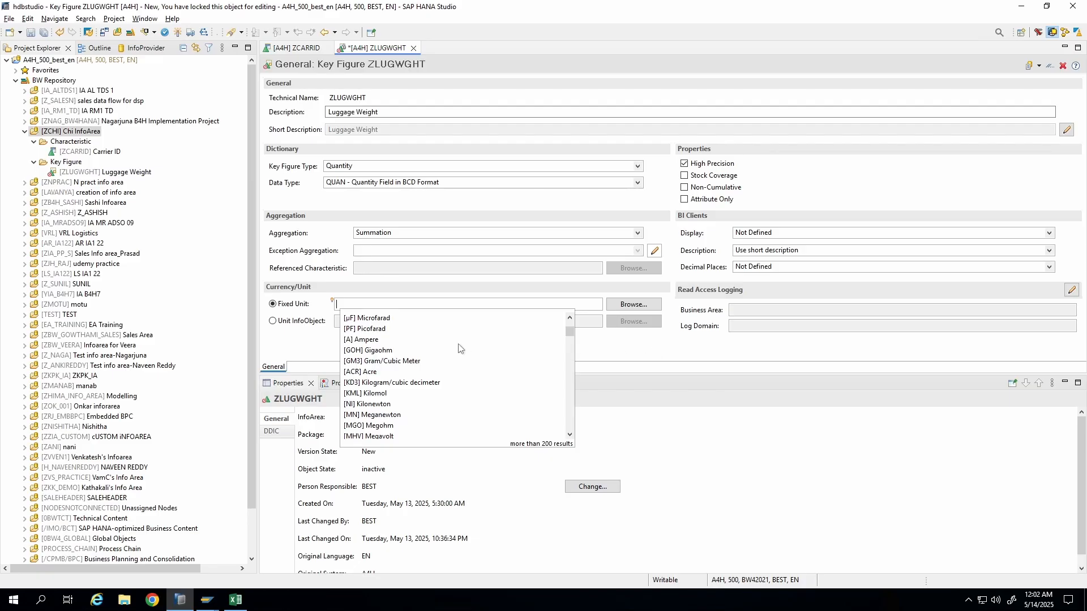
pyautogui.click(277, 322)
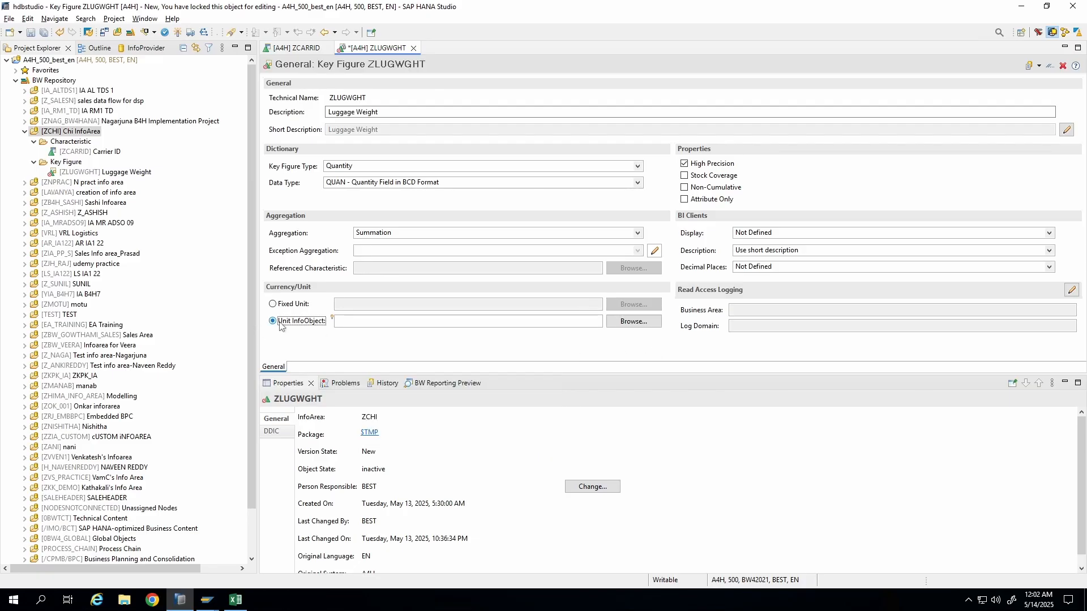
# Assign 0UNIT as the key figure's unit InfoObject.
pyautogui.click(346, 322)
pyautogui.moveTo(372, 321); pyautogui.dragTo(137, 322)
pyautogui.click(651, 321)
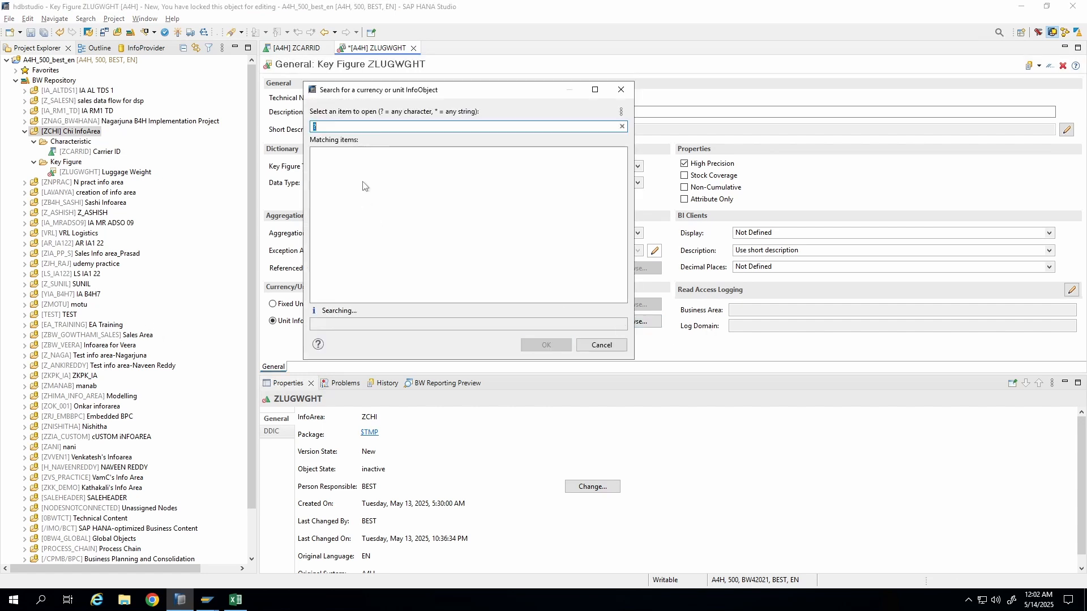
pyautogui.write('0UNIT')
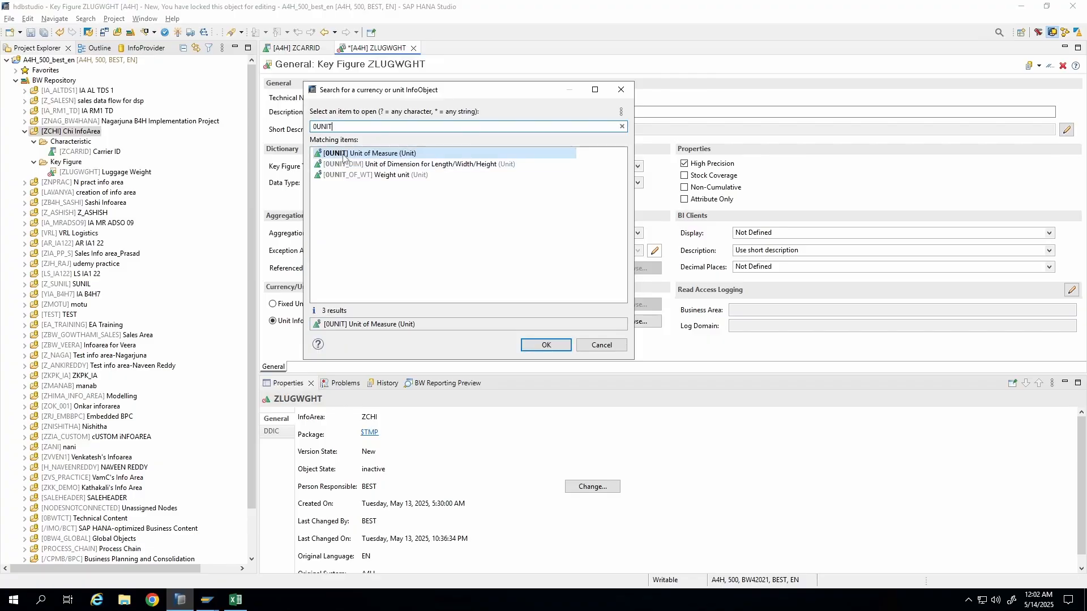
pyautogui.click(546, 345)
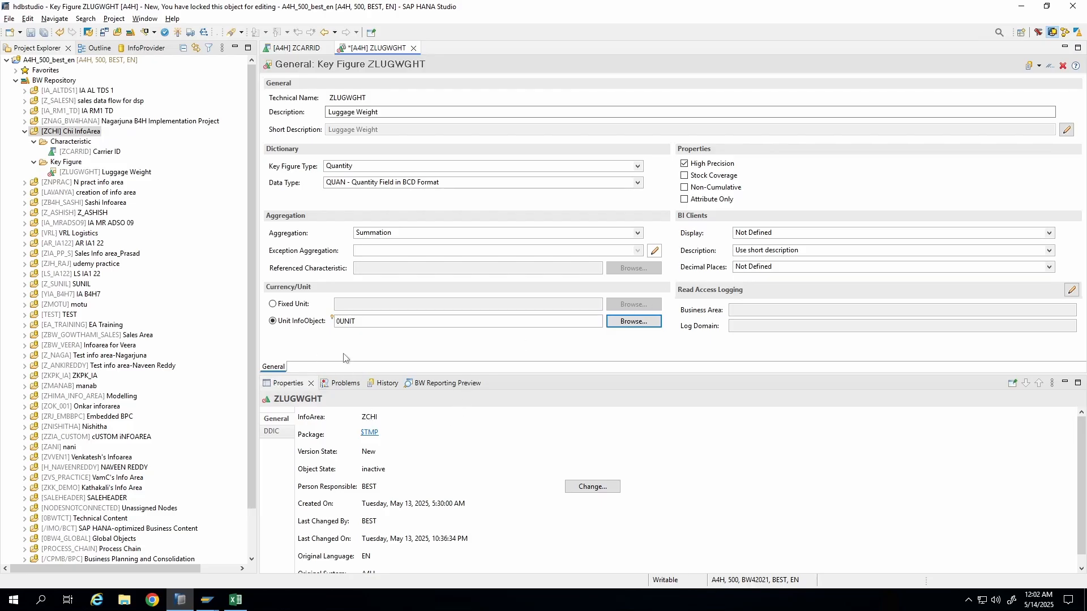
# Activate the ZLUGWGHT key figure.
pyautogui.moveTo(562, 373); pyautogui.dragTo(565, 426)
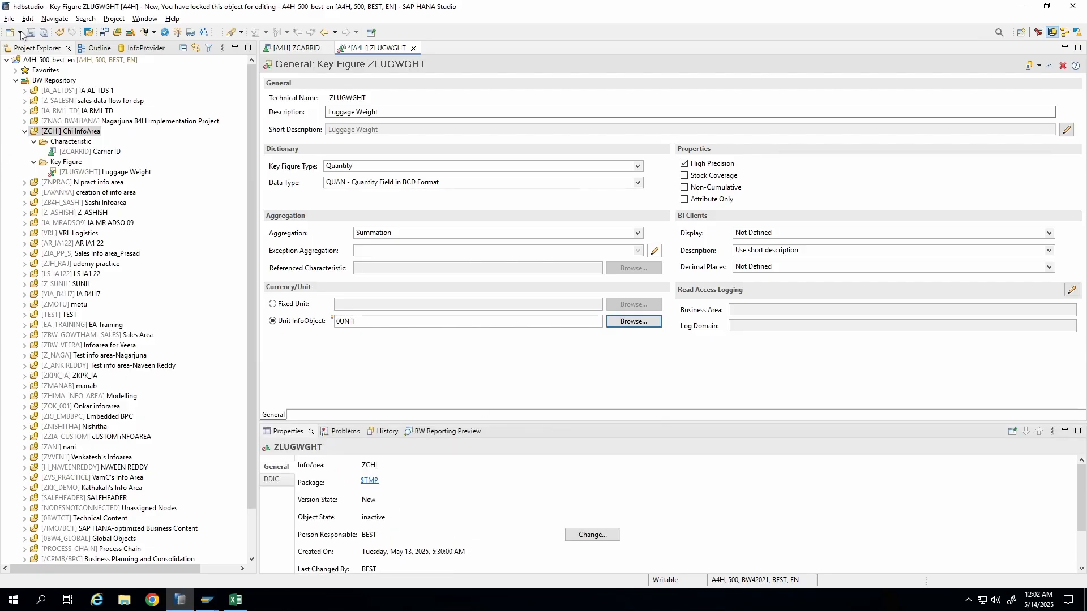
pyautogui.click(178, 32)
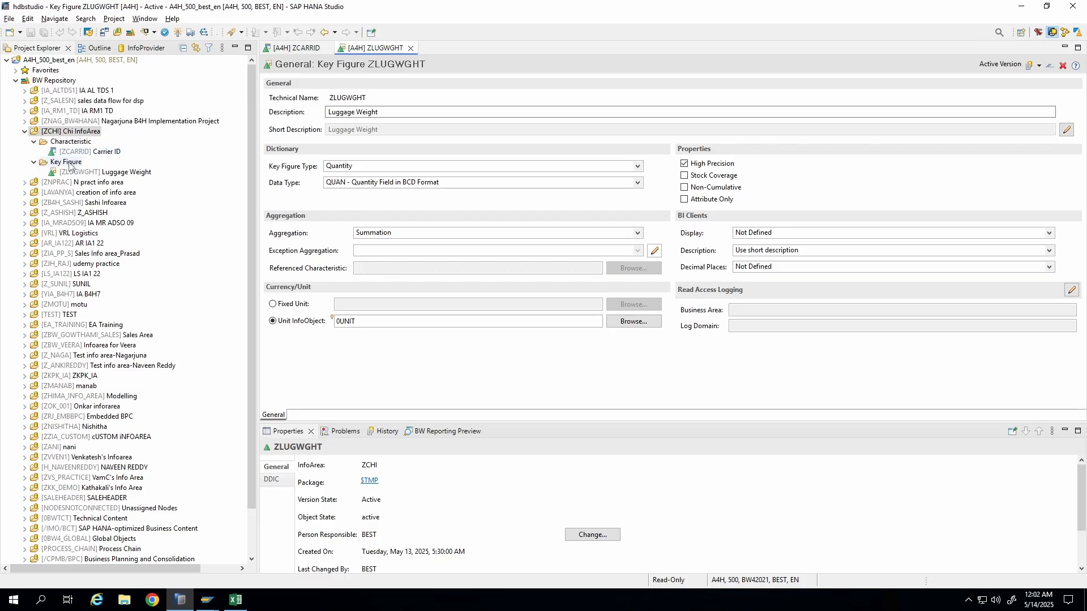
pyautogui.click(72, 172)
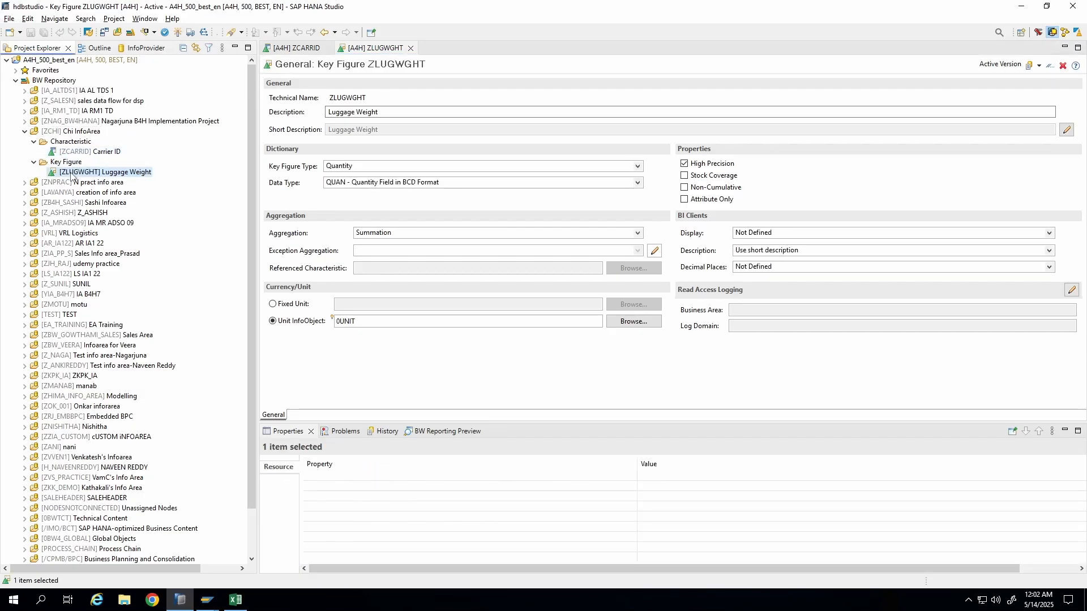
pyautogui.click(79, 152)
pyautogui.click(73, 142)
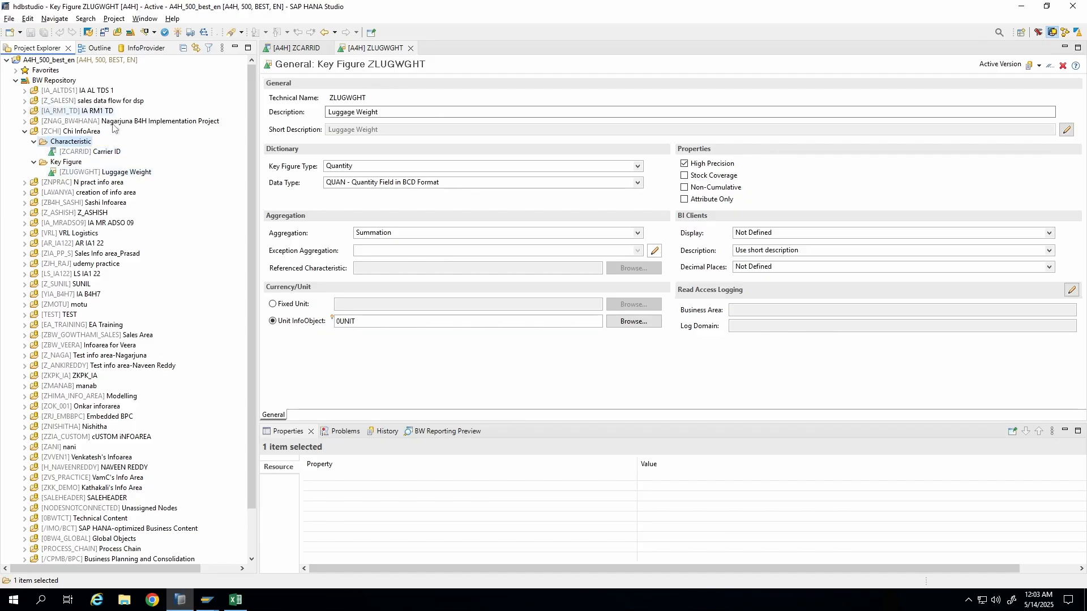
pyautogui.rightClick(72, 132)
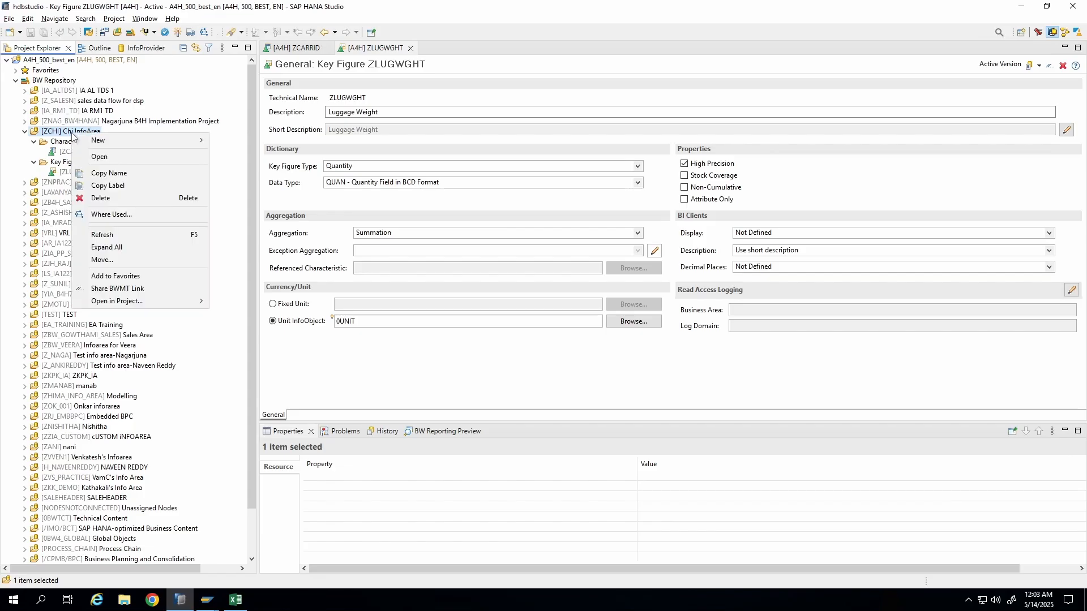
pyautogui.moveTo(131, 145)
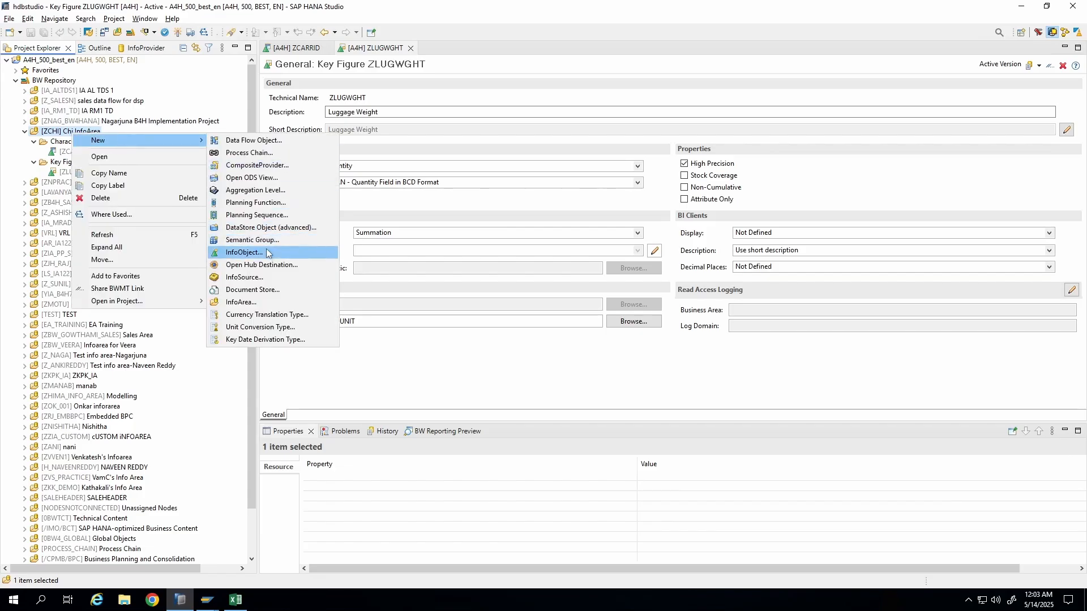
pyautogui.click(244, 252)
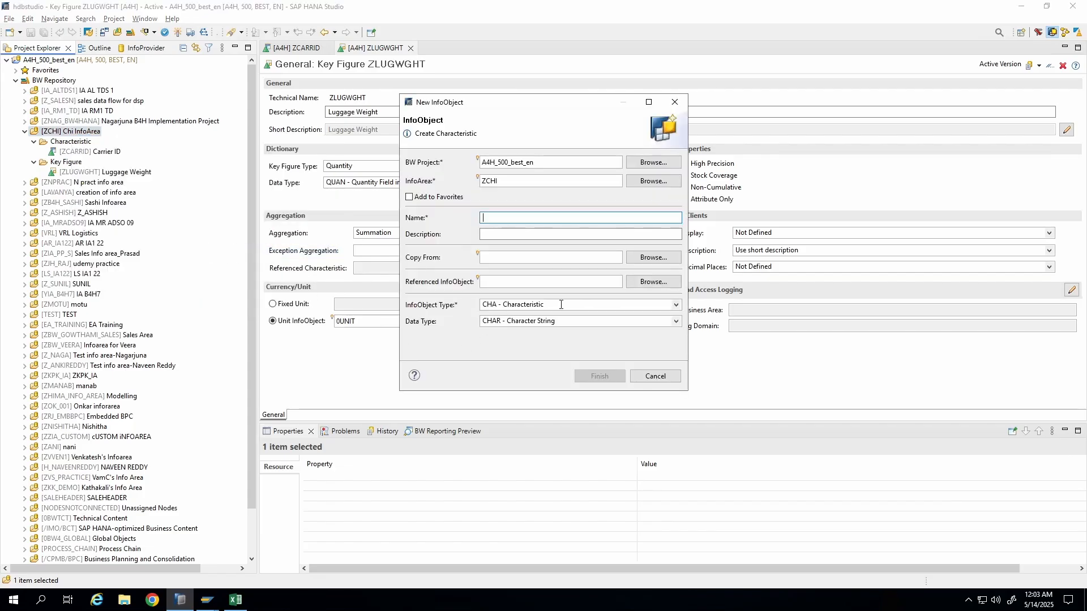
pyautogui.click(560, 305)
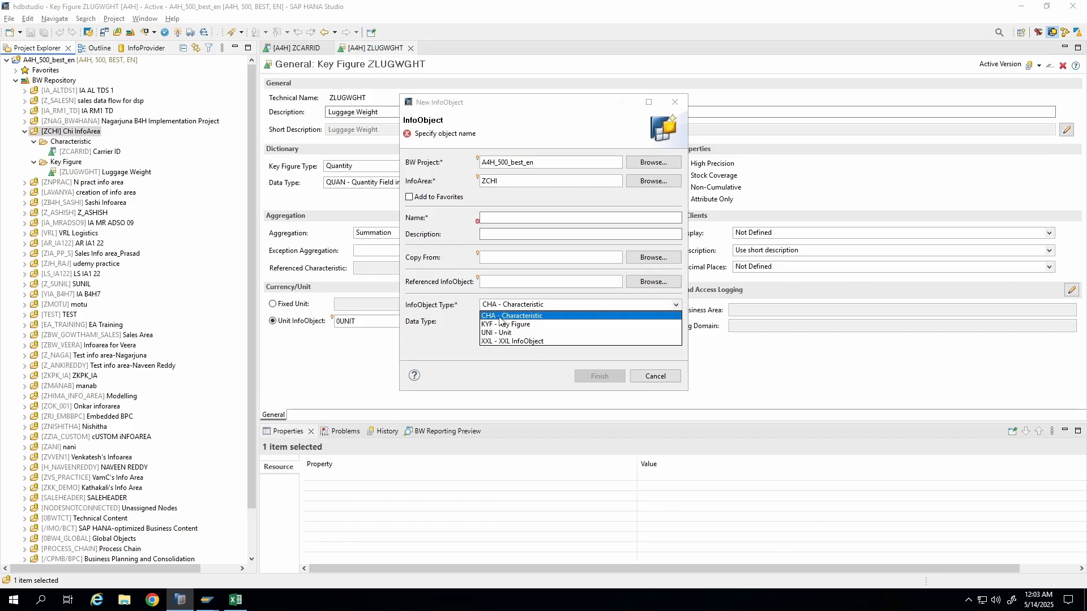
pyautogui.click(447, 366)
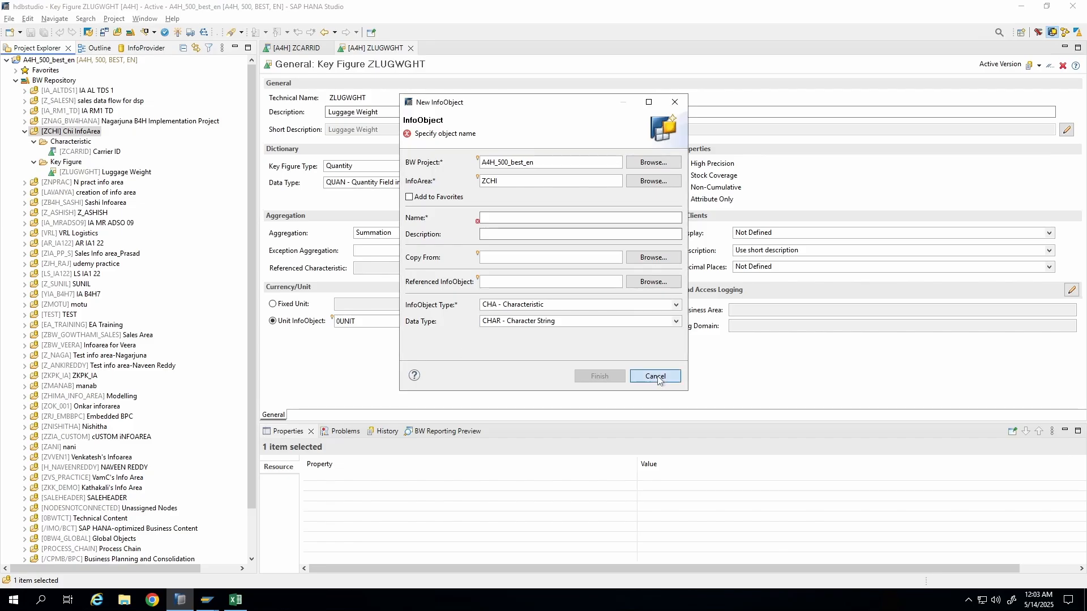
pyautogui.click(656, 376)
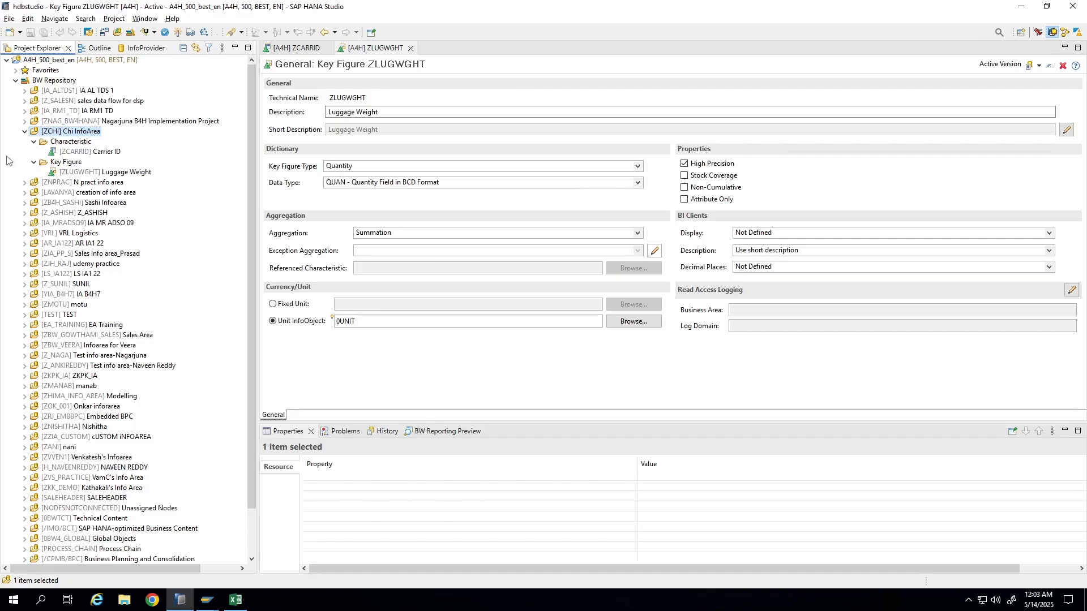
# Open the ZCARRID characteristic, then minimise the remote session to view the Canva whiteboard of data type definitions.
pyautogui.doubleClick(79, 152)
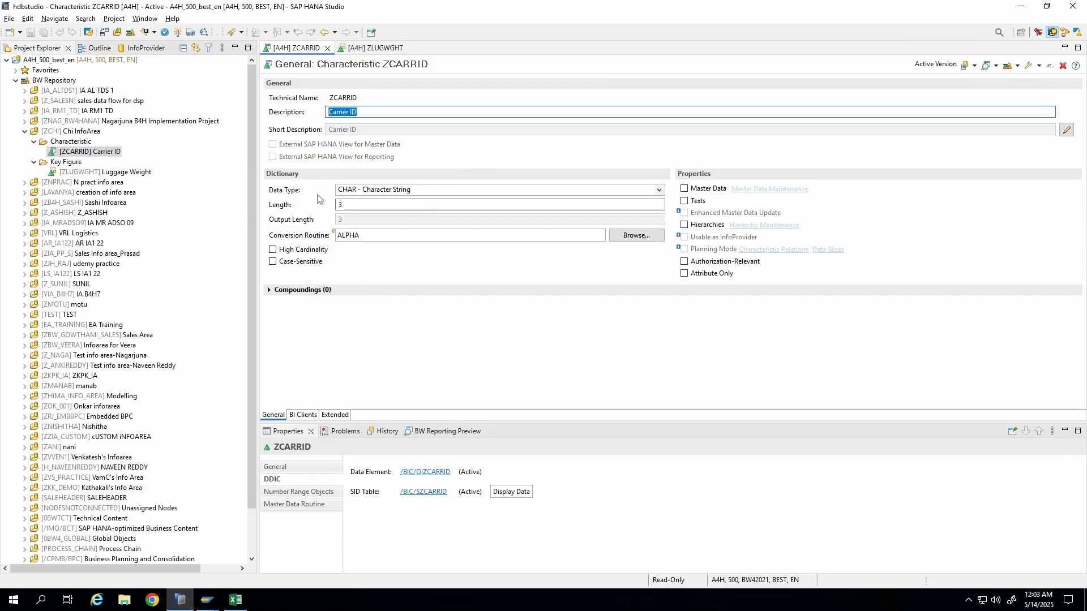
pyautogui.moveTo(621, 5)
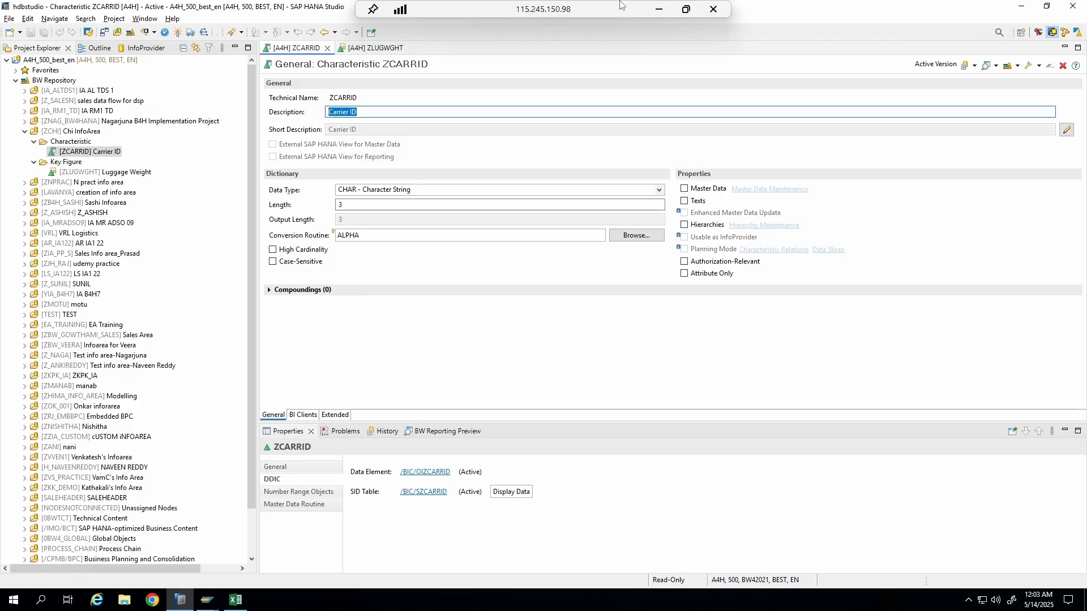
pyautogui.click(658, 9)
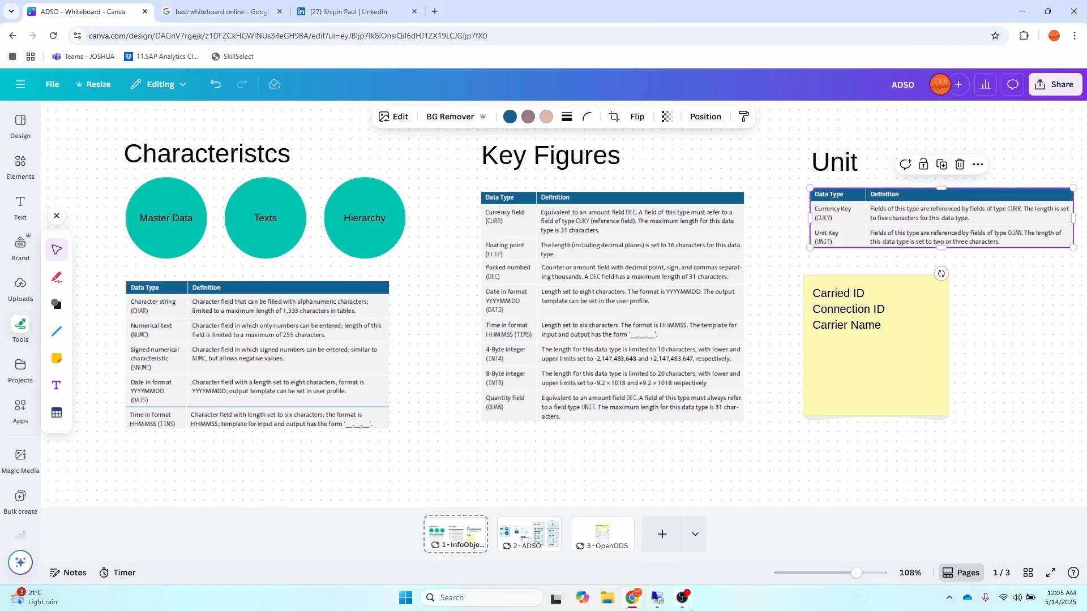